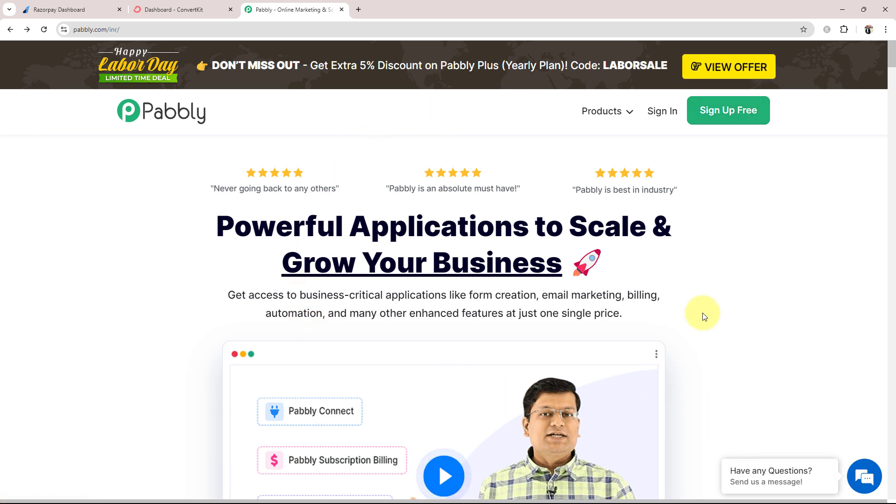
Sign in and open the Pabbly Connect dashboard, which shows 3000 tasks allotted
click(664, 118)
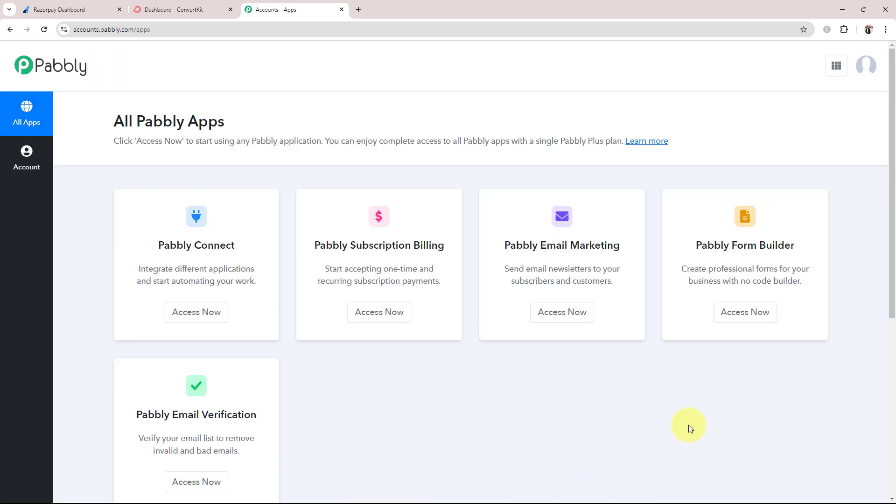
scroll(690, 428, down, 1)
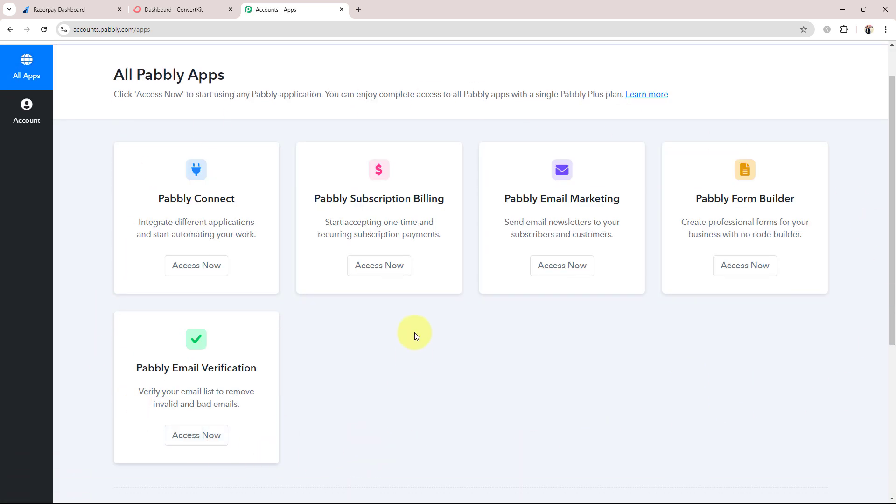
drag(145, 201, 232, 210)
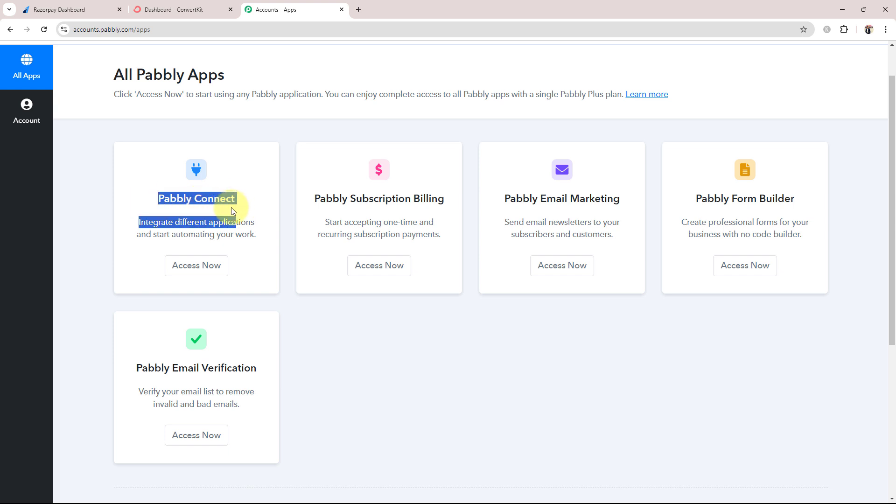
click(208, 267)
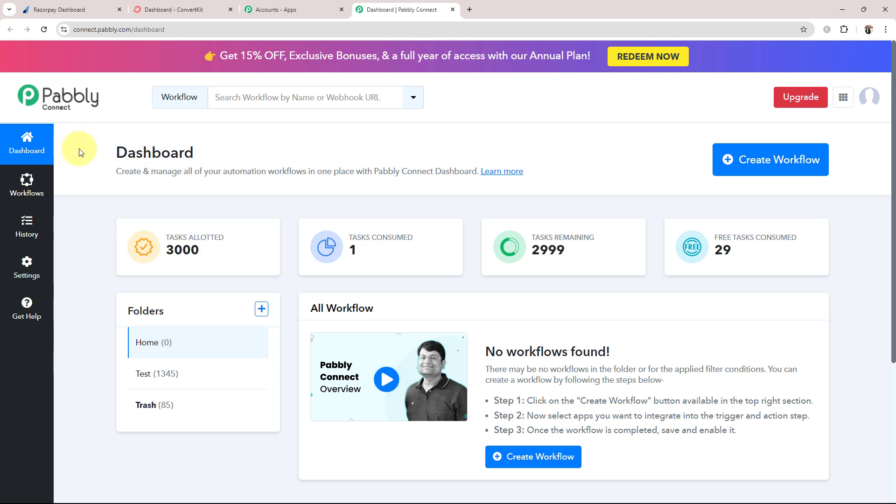
double_click(237, 159)
click(237, 158)
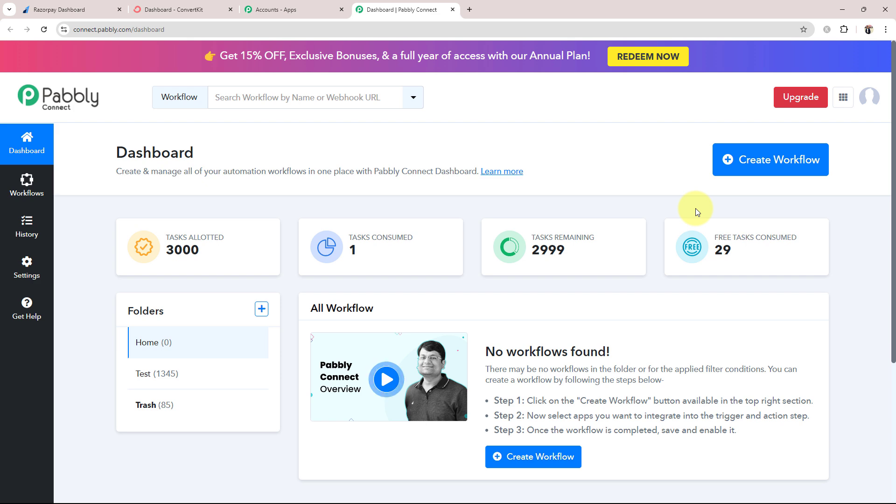
Create the workflow 'Add ConvertKit Subscriber in Sequence on Razorpay Payment' in the Home folder
click(760, 157)
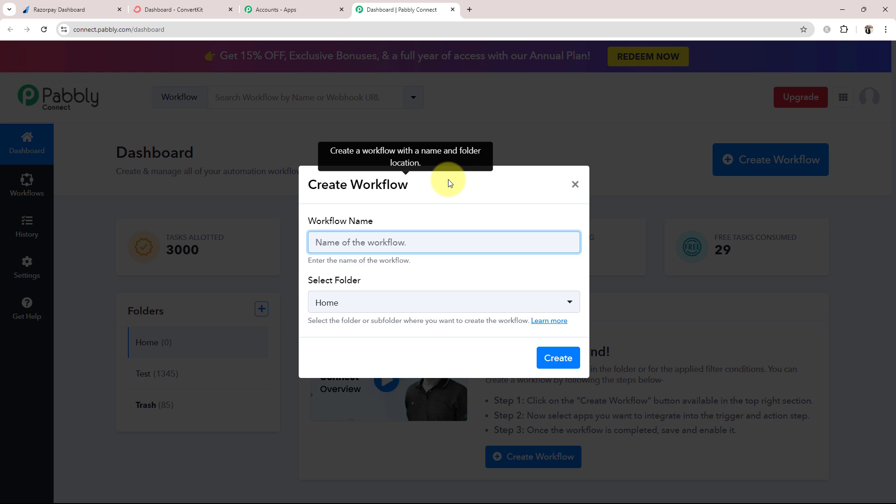
text(Add ConvertKit Subscriber in Sequence on Razorpay Payment)
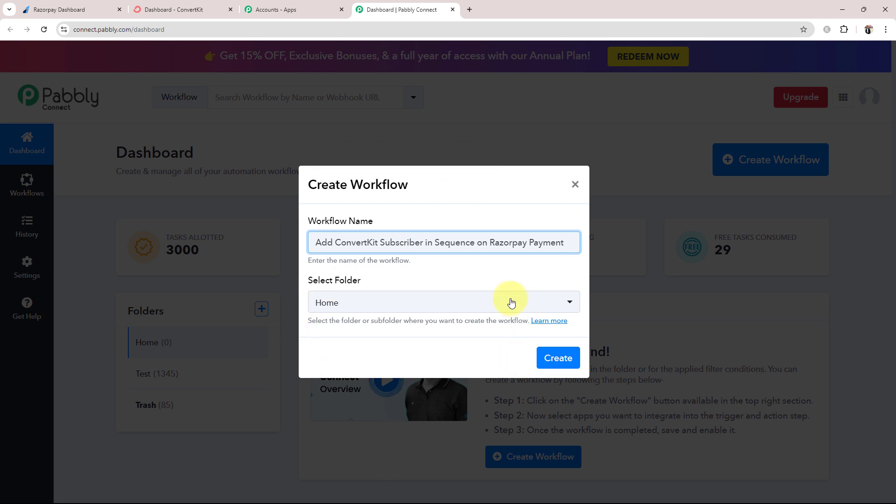
click(372, 302)
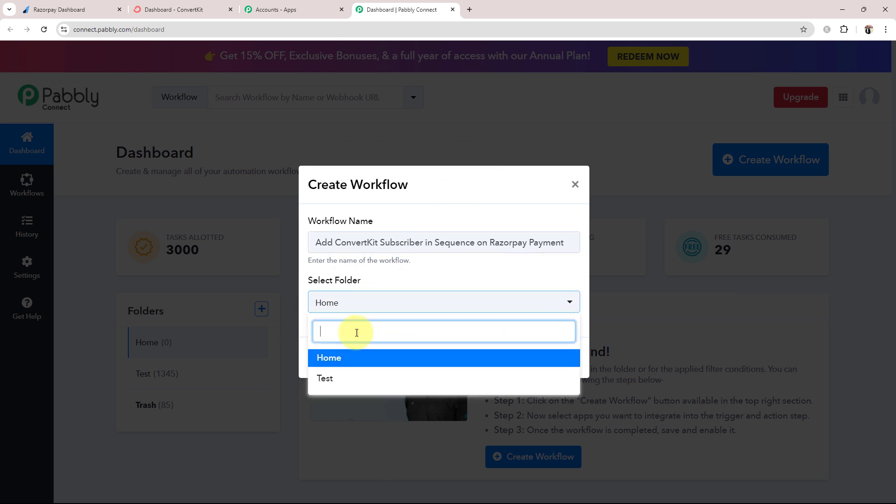
click(330, 358)
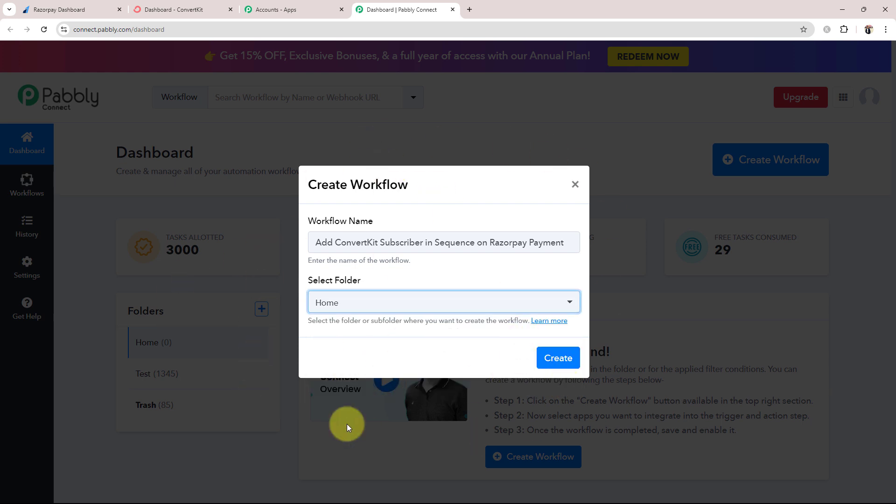
click(558, 358)
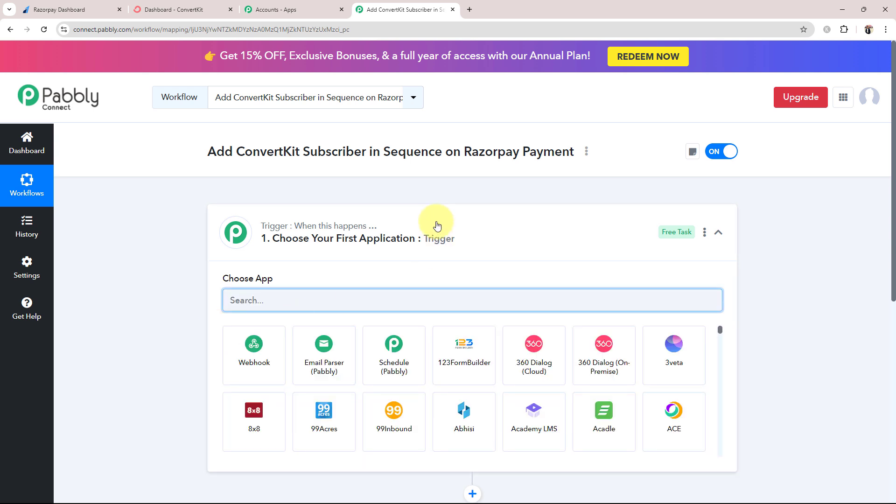
Collapse the workflow's trigger step and switch to the ConvertKit dashboard tab
click(425, 220)
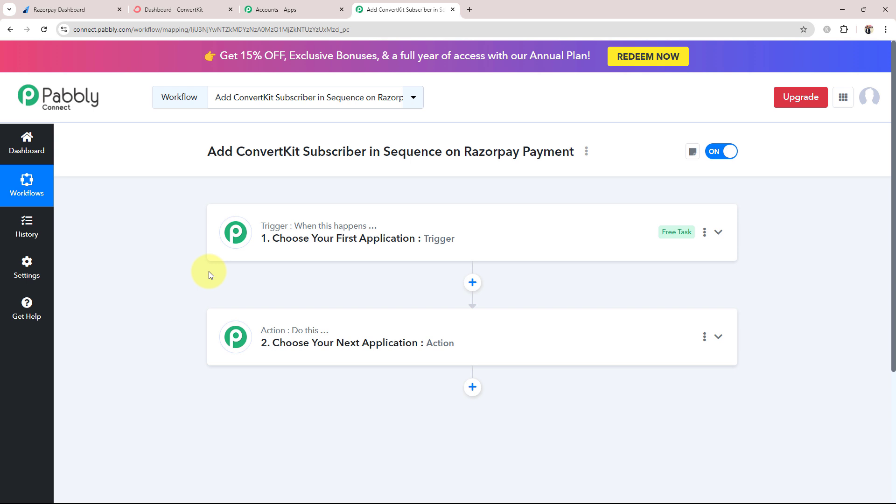
click(158, 10)
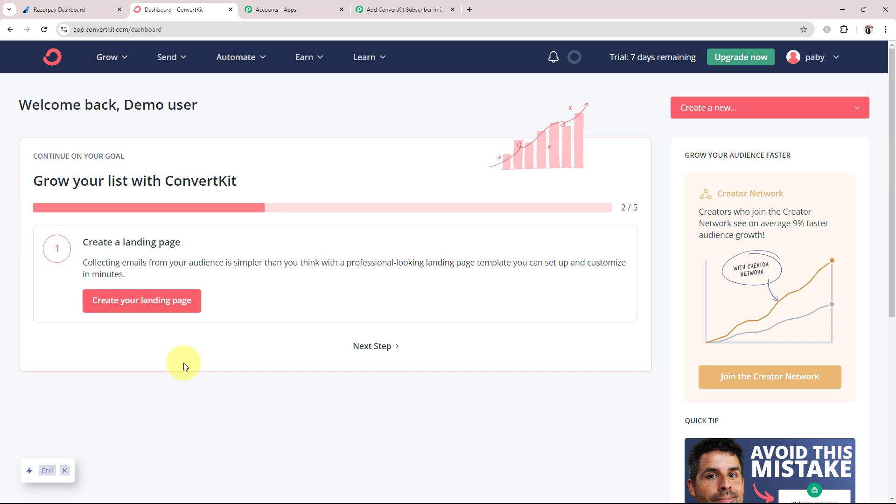
Set the workflow trigger to Razorpay's Payment Captured event, revealing its webhook URL
click(373, 9)
click(295, 230)
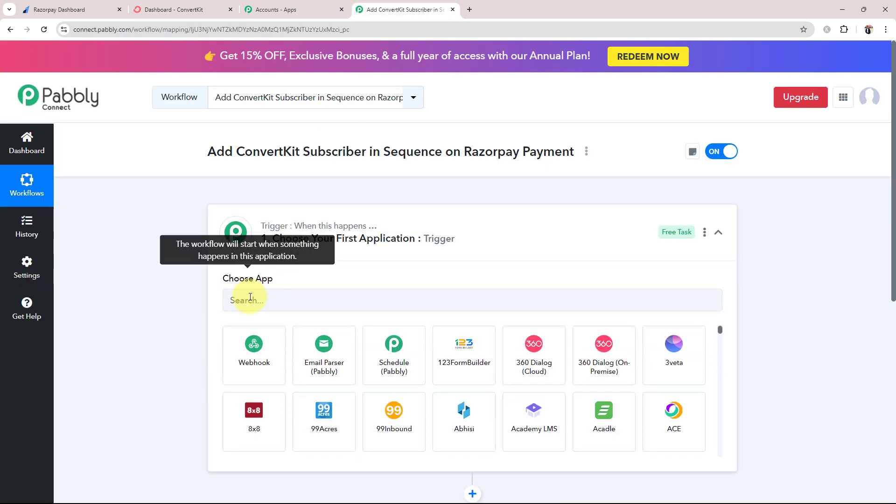
click(251, 297)
text(Ra)
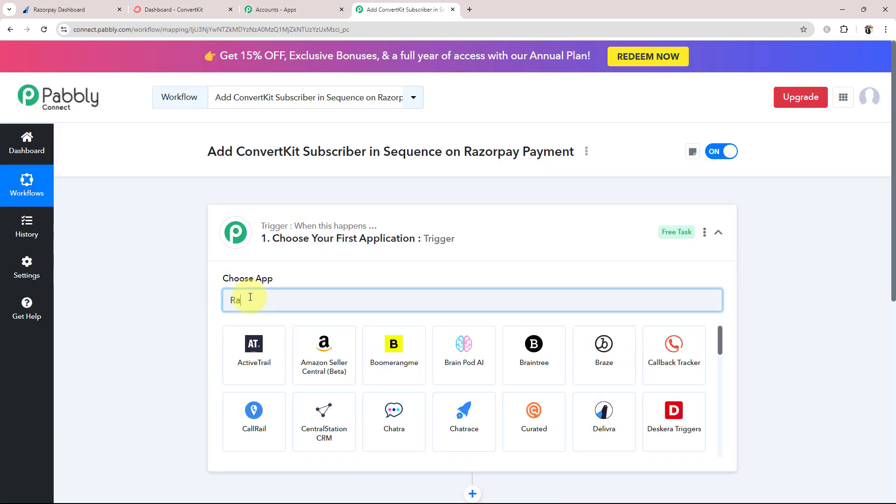
text(zorpay)
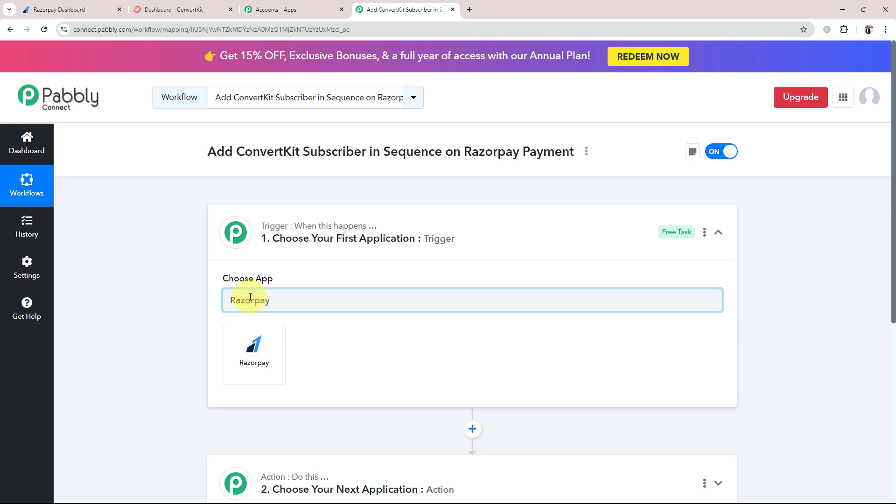
click(256, 360)
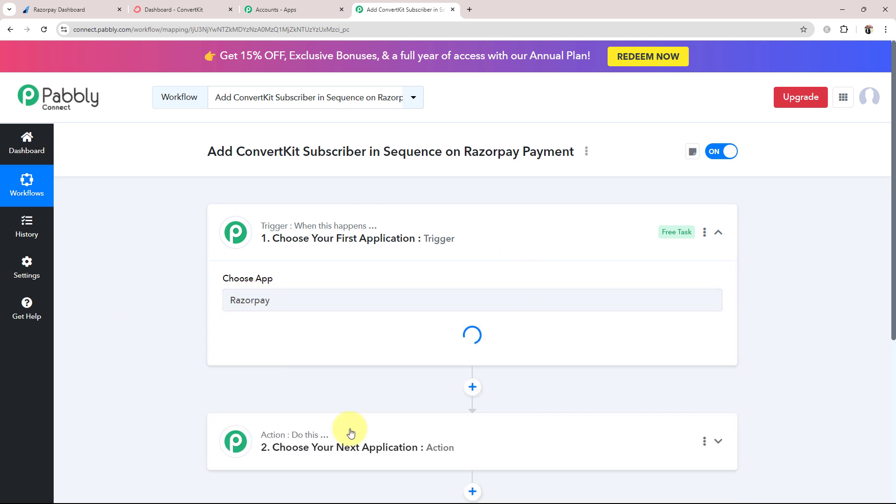
click(251, 359)
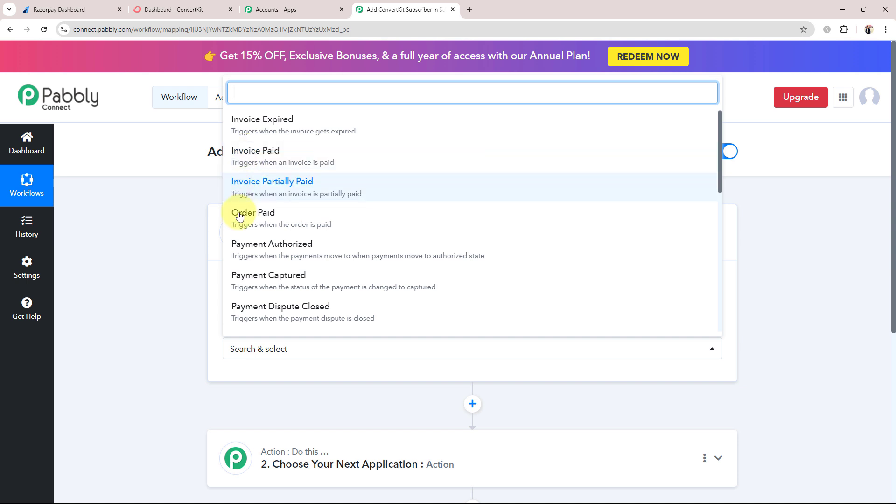
click(252, 297)
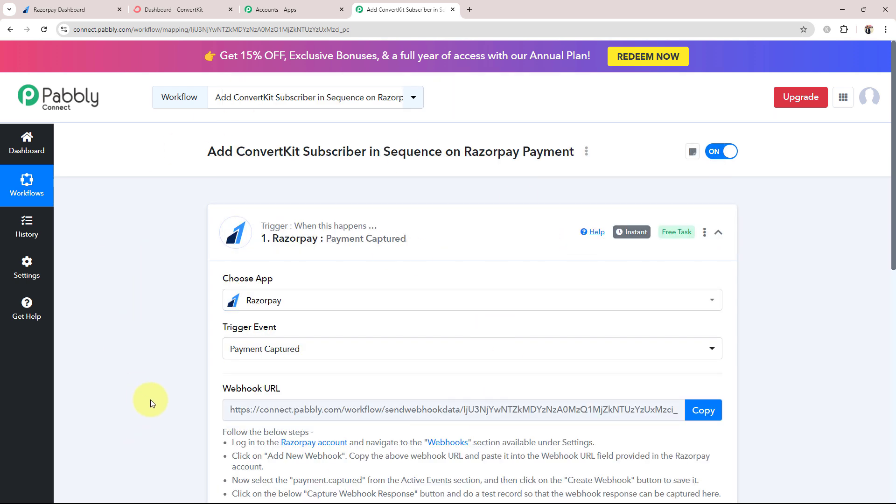
scroll(151, 400, down, 4)
scroll(236, 362, up, 2)
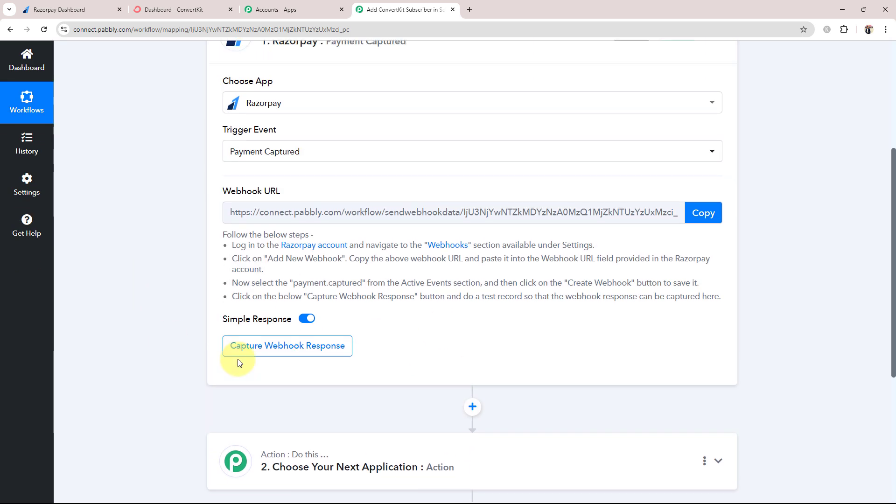
mouse_move(264, 377)
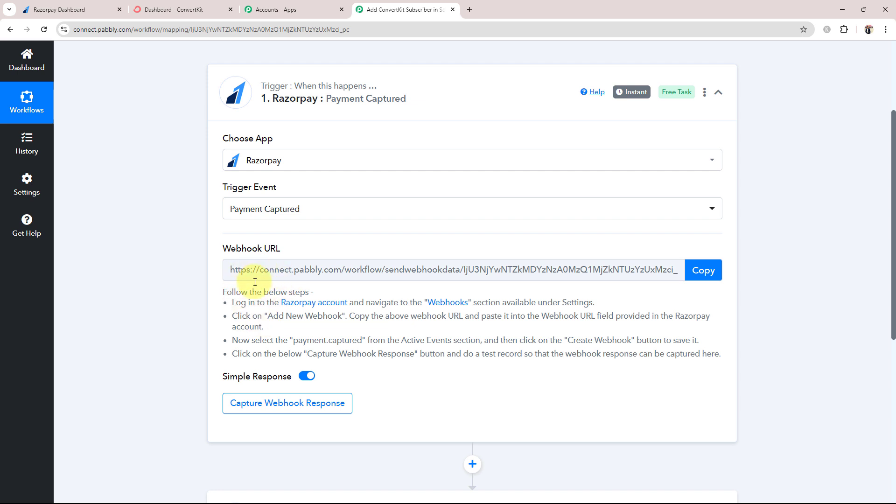
triple_click(224, 250)
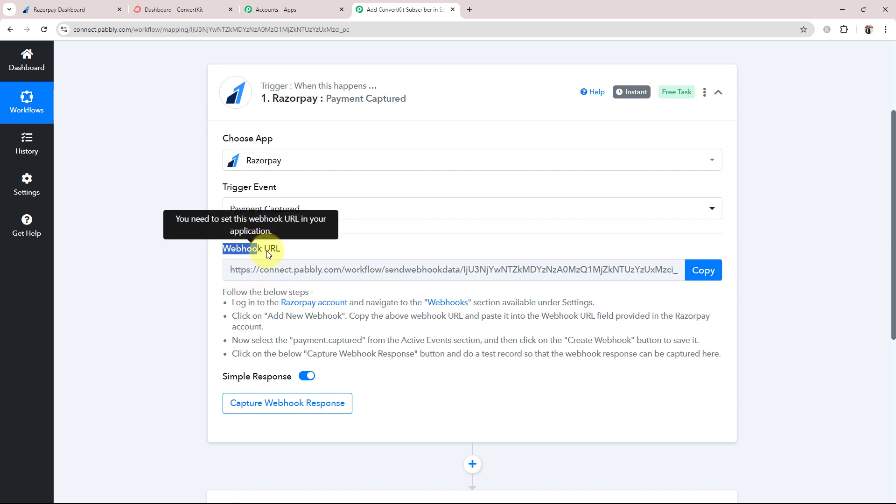
click(186, 300)
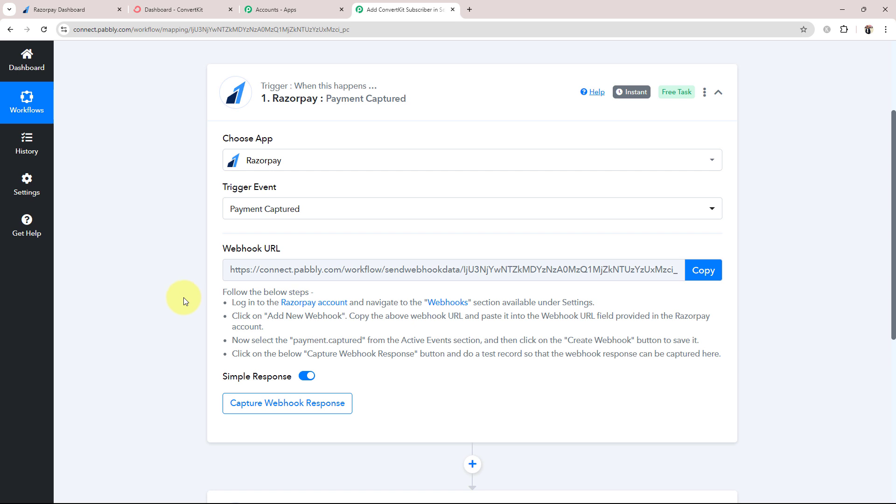
Copy the Razorpay trigger's webhook URL, then go to the Razorpay dashboard tab
click(60, 8)
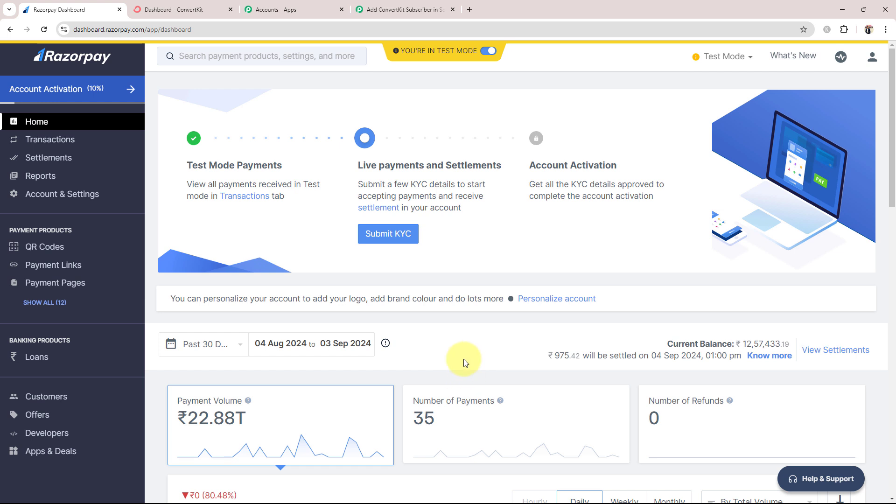
click(401, 9)
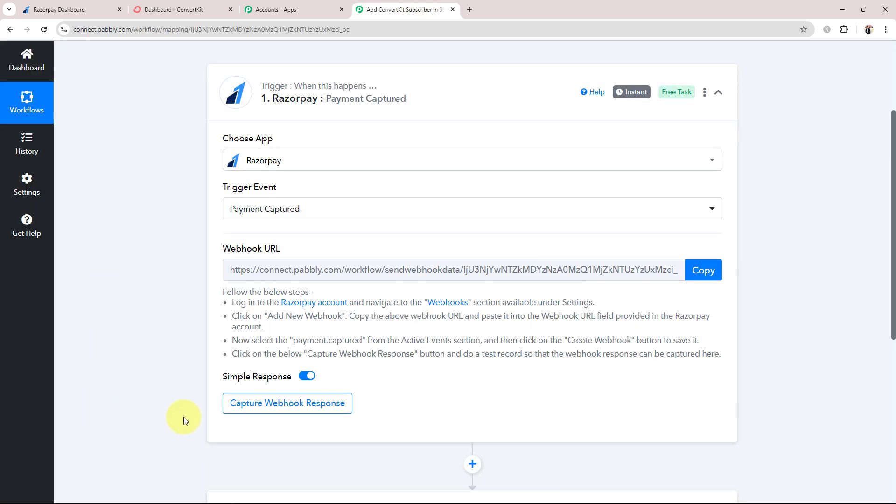
drag(224, 250, 281, 249)
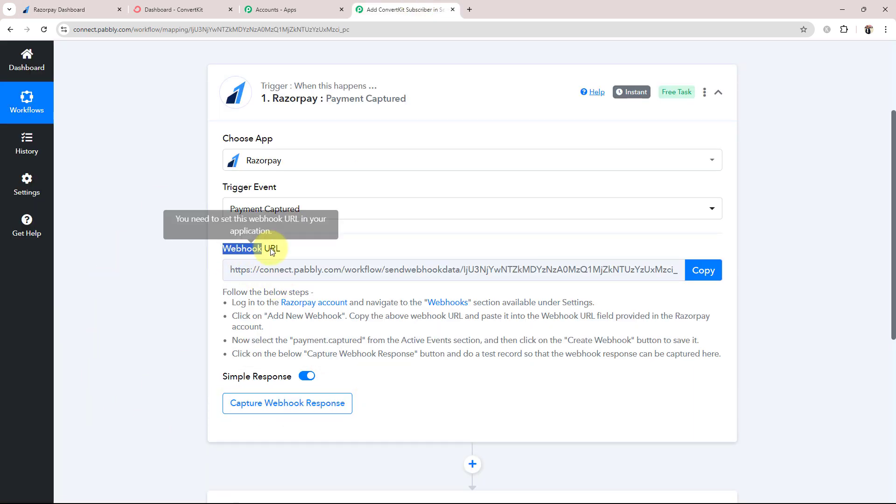
click(124, 322)
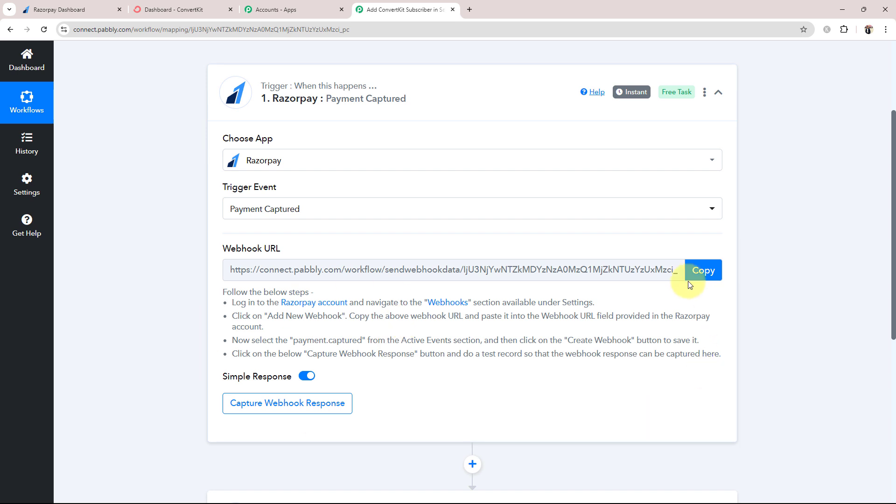
click(707, 274)
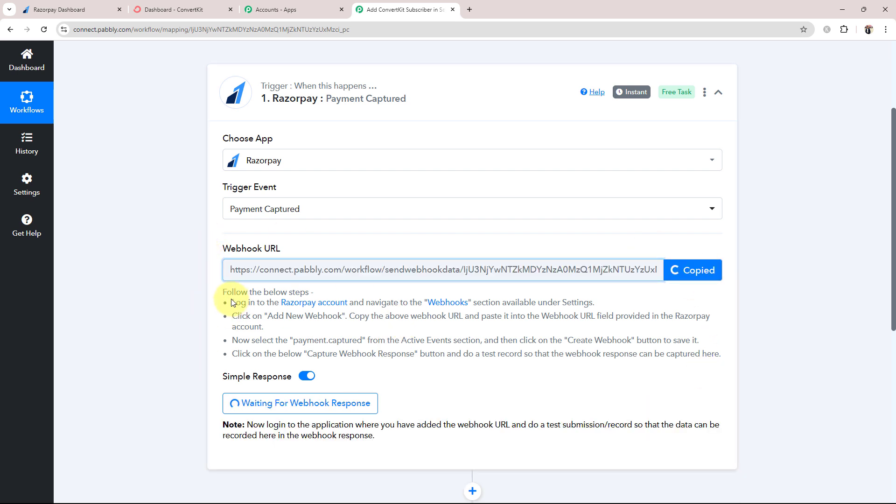
drag(231, 298, 624, 370)
click(592, 396)
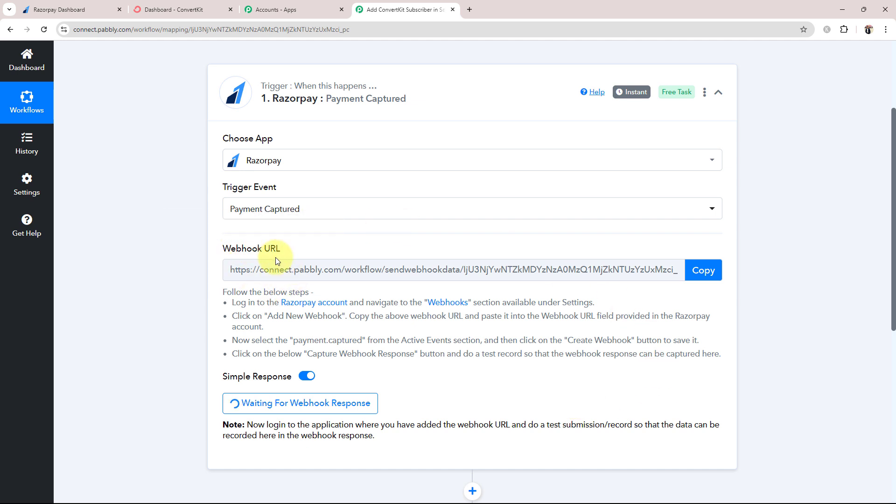
click(61, 9)
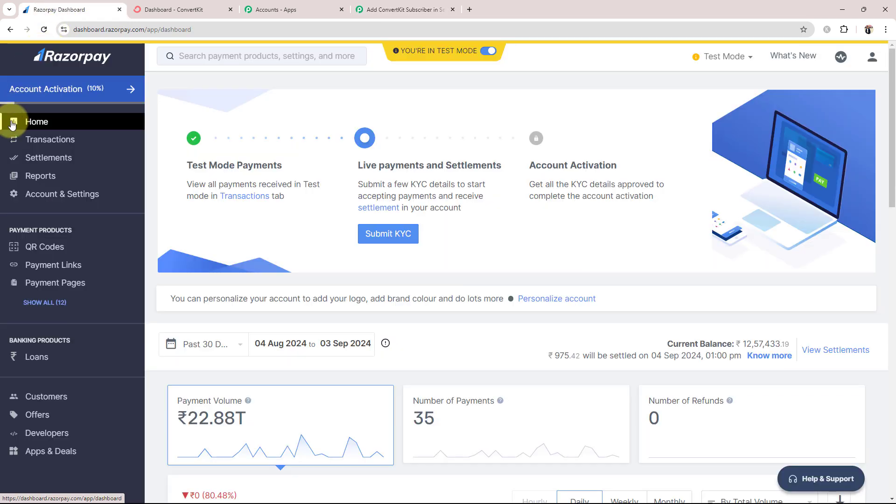
Add a Razorpay webhook with the pasted Pabbly URL, subscribed to payment.captured, and save it
click(40, 195)
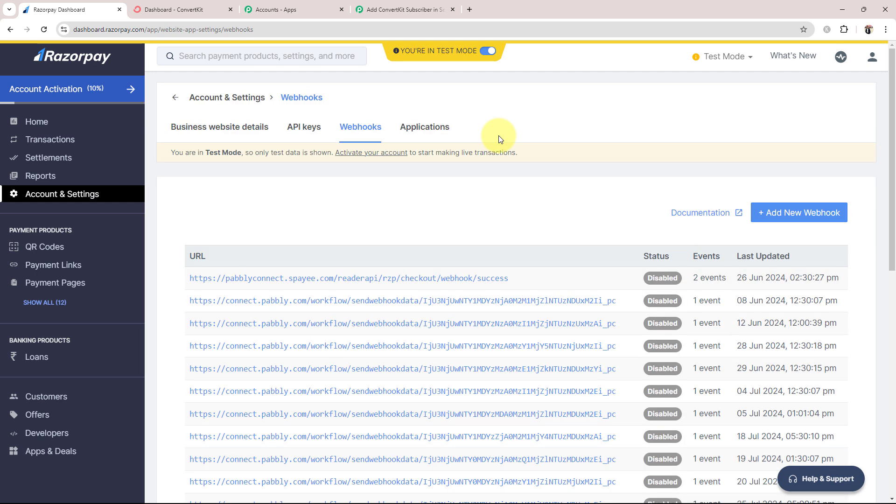
click(789, 214)
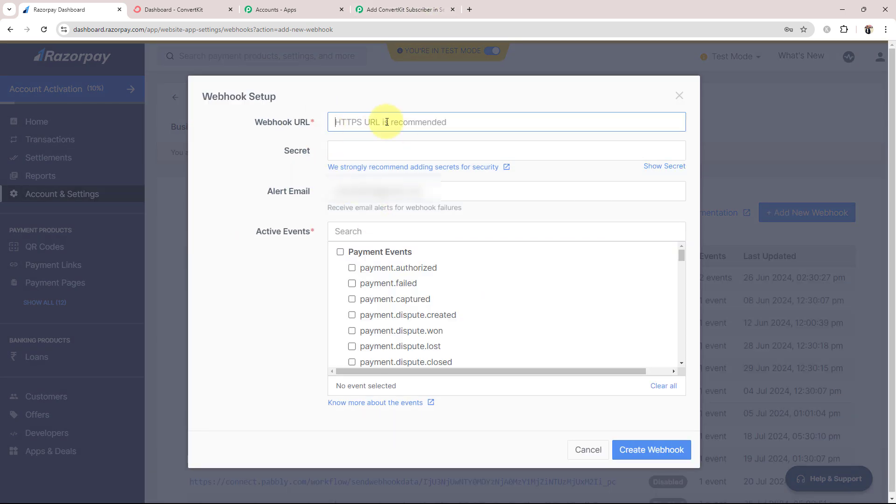
key(ctrl+v)
click(253, 174)
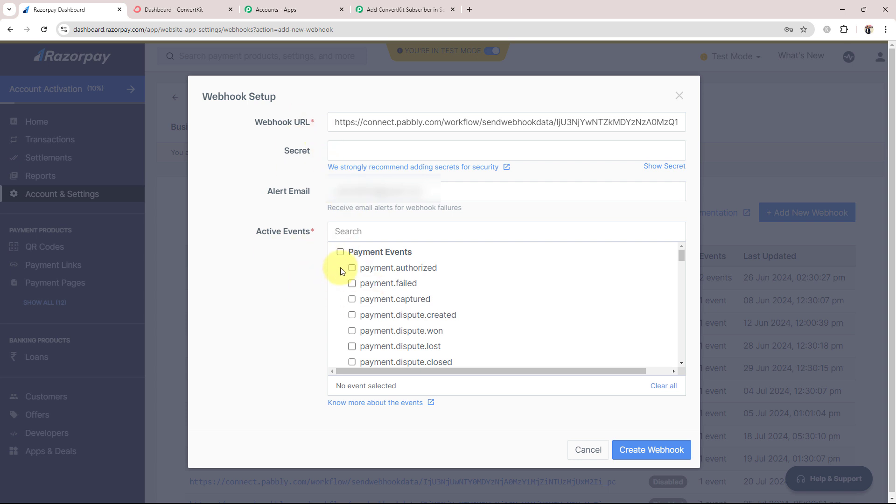
click(352, 299)
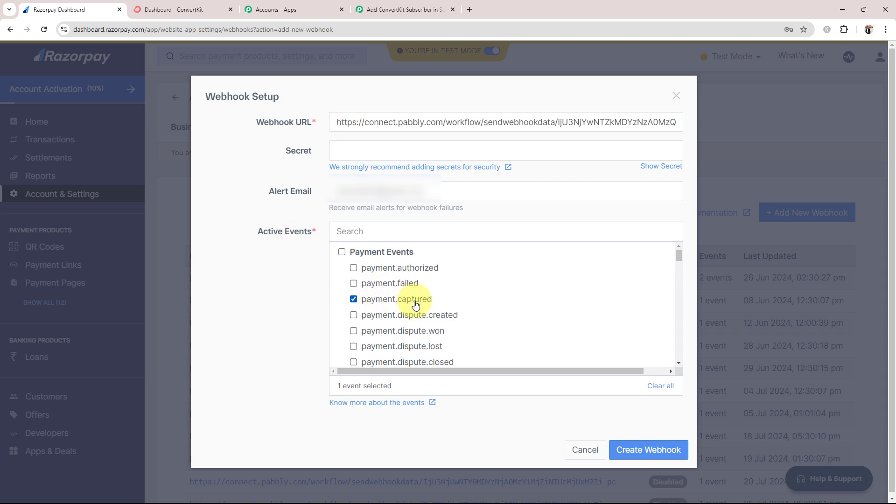
click(660, 450)
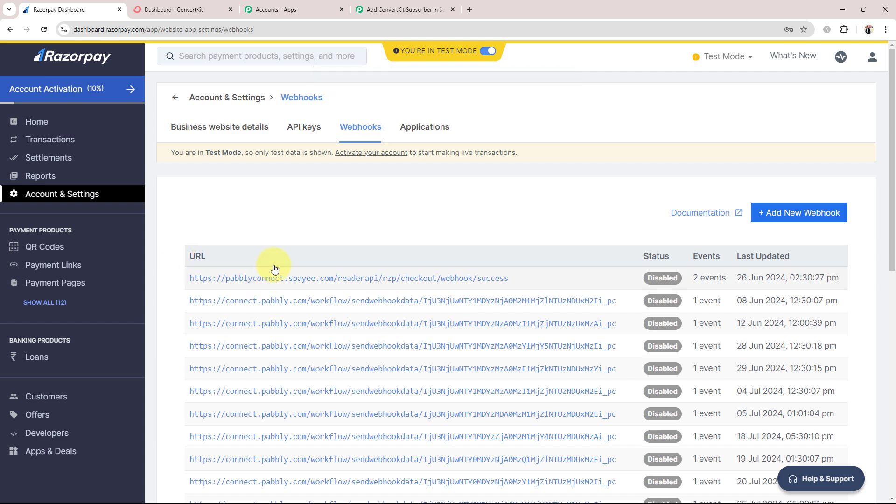
Return to the Pabbly trigger, still waiting for a webhook, and review the test-submission note
click(394, 9)
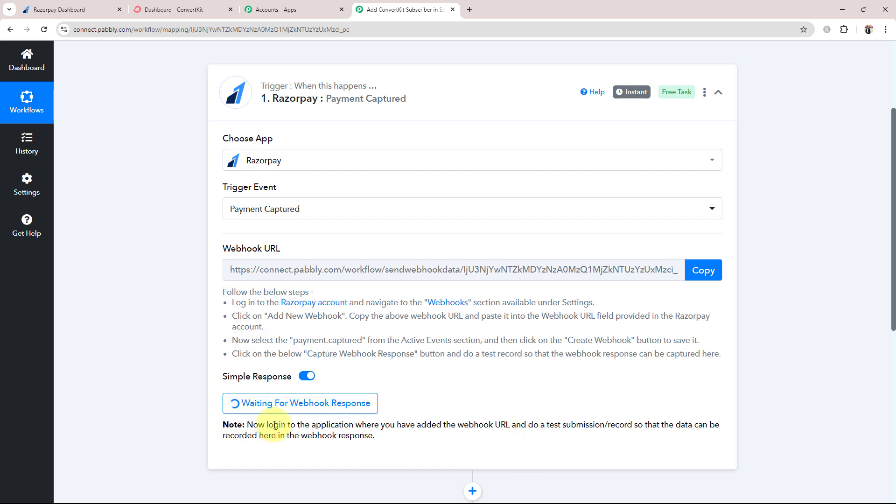
drag(255, 424, 634, 424)
click(594, 444)
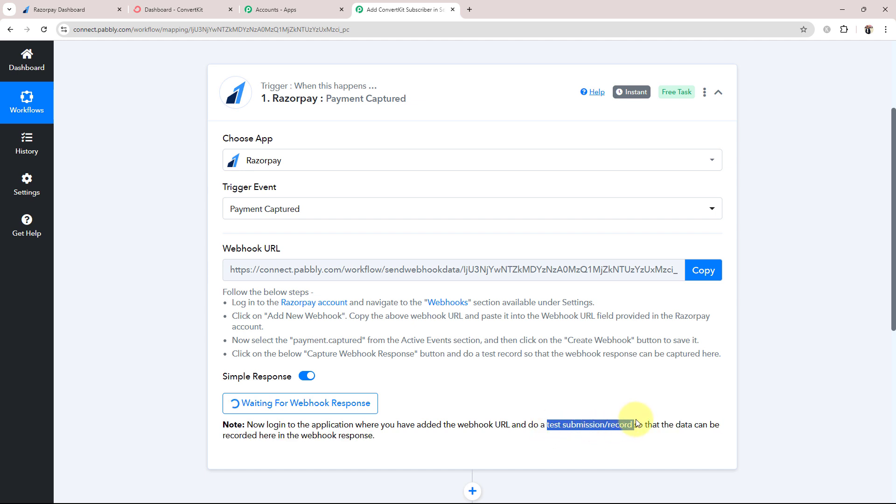
click(520, 375)
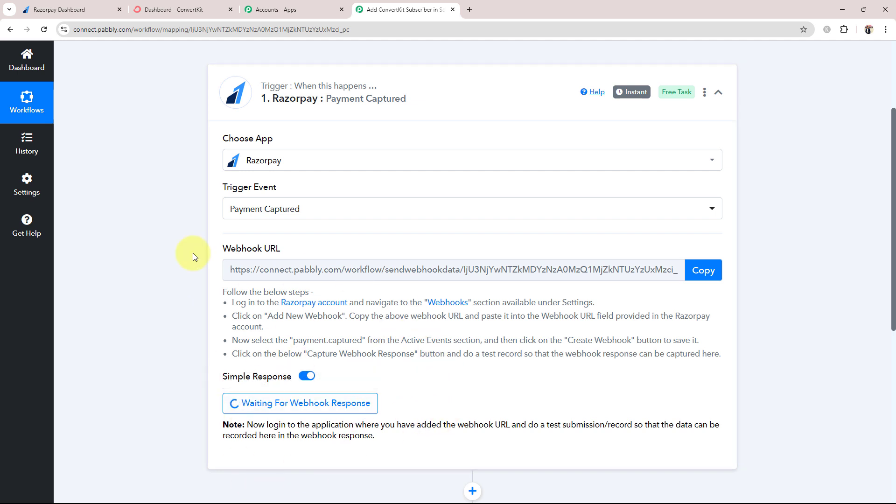
Copy the Online PHP Course for Beginners page URL from Payment Pages and open a blank tab
click(76, 1)
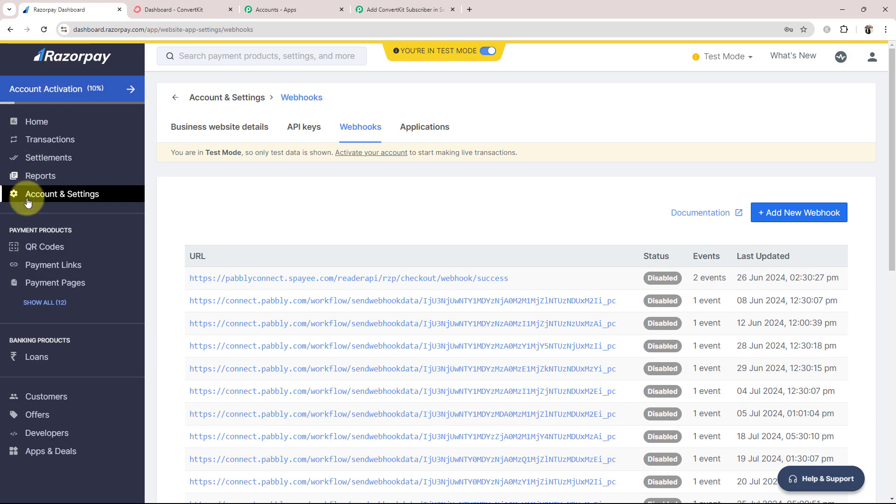
click(46, 282)
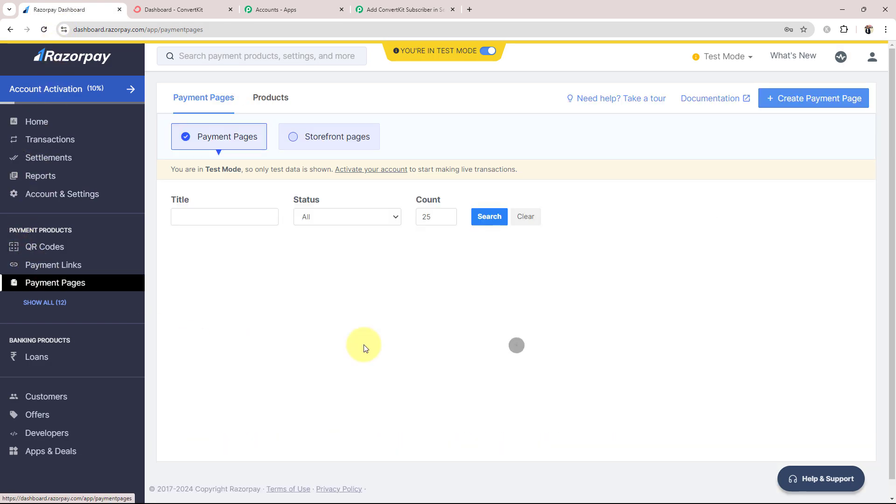
scroll(420, 345, down, 10)
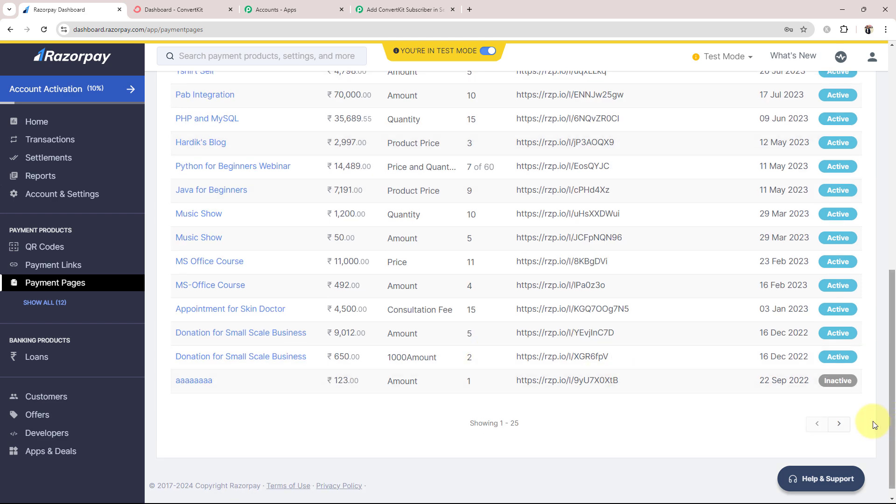
click(847, 423)
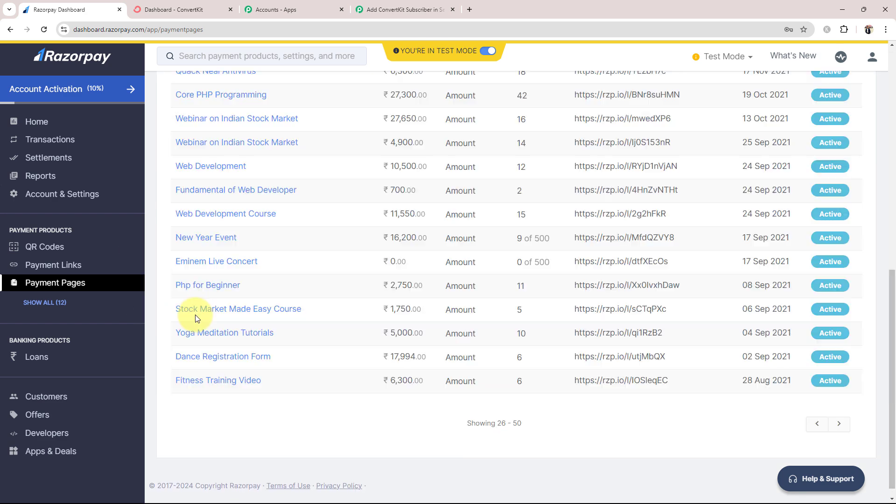
scroll(198, 239, up, 4)
scroll(199, 239, up, 6)
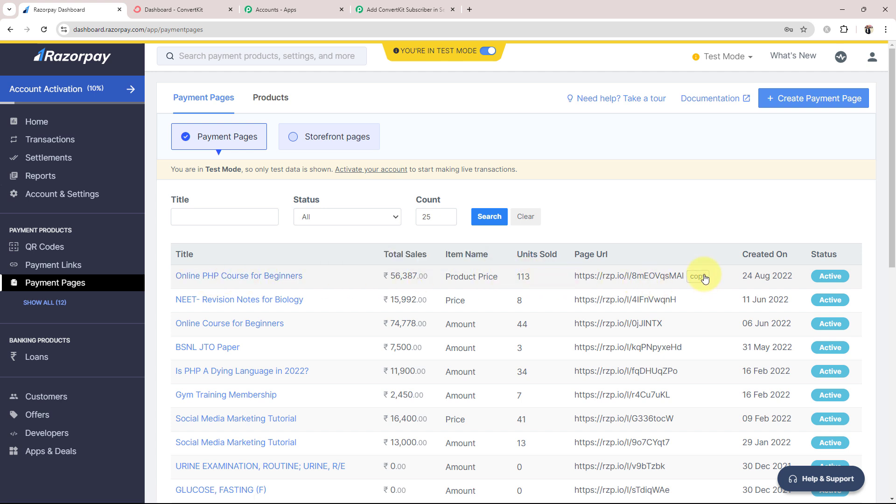
click(705, 278)
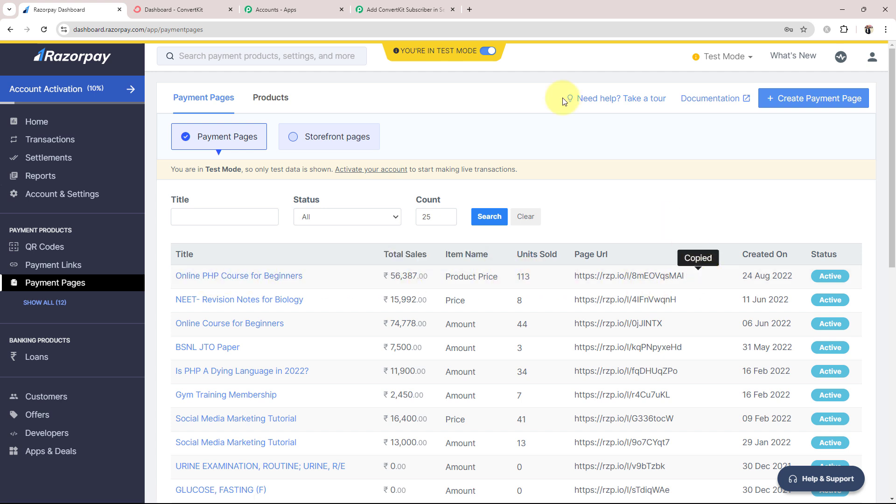
click(470, 11)
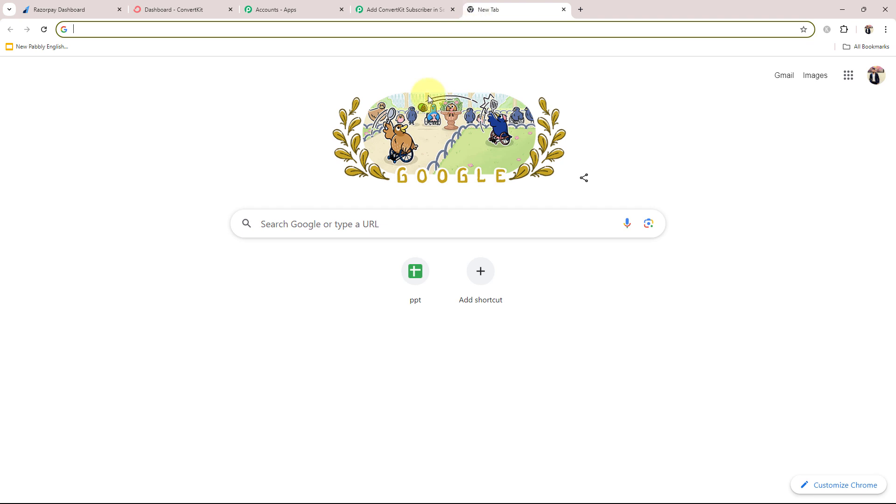
Open the copied rzp.io payment page link in the new tab
click(302, 223)
key(ctrl+v)
key(Return)
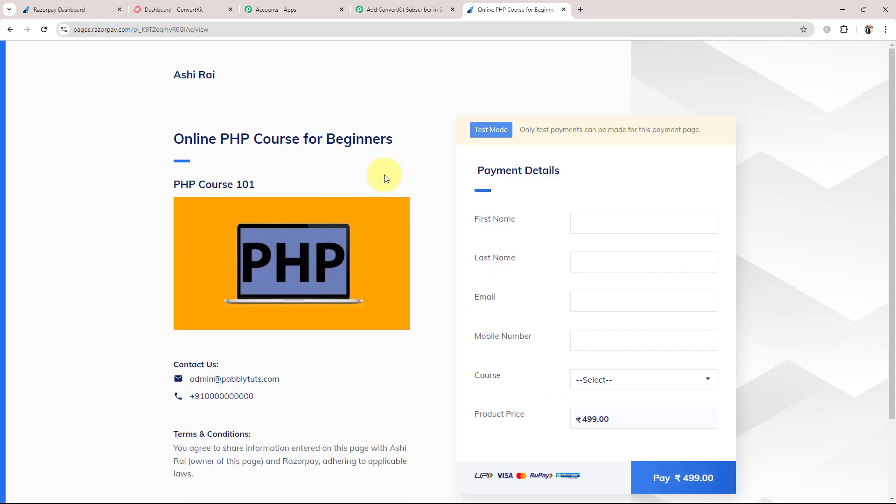
scroll(149, 250, down, 2)
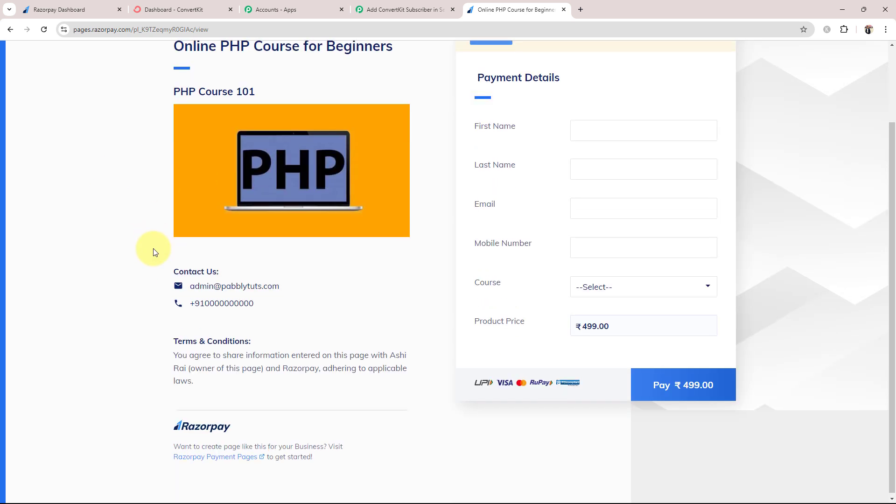
scroll(155, 252, up, 2)
drag(172, 140, 280, 144)
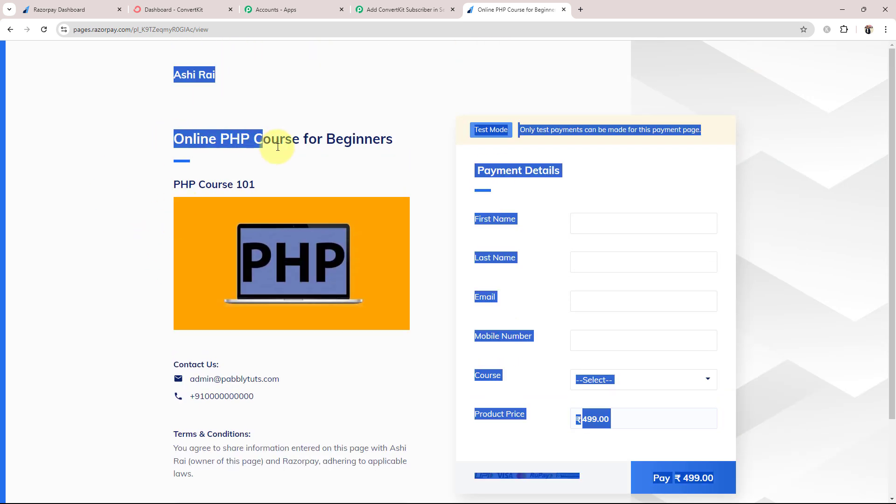
click(256, 176)
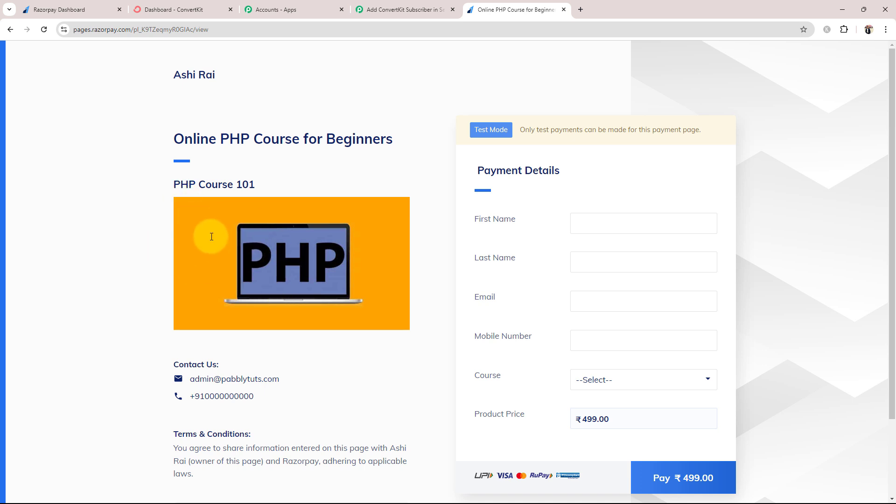
Autofill the test buyer's details, append 1 to the mobile number, and choose PHP Course for Beginners
click(597, 226)
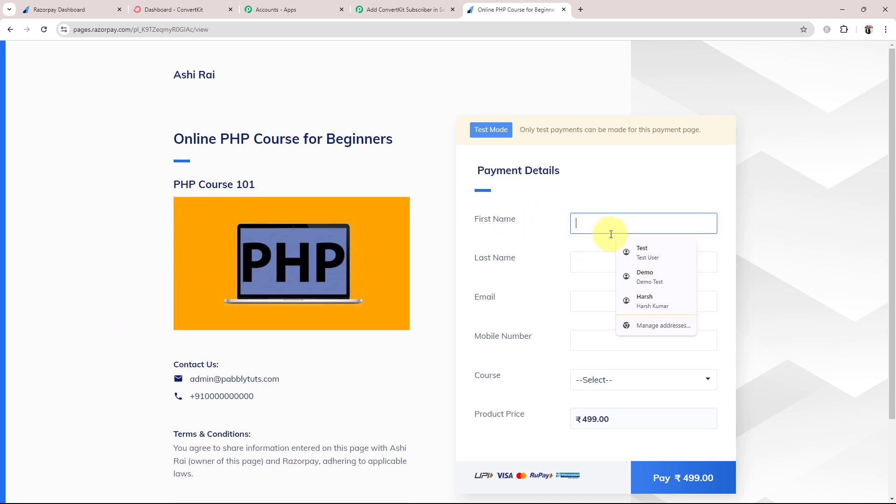
click(650, 252)
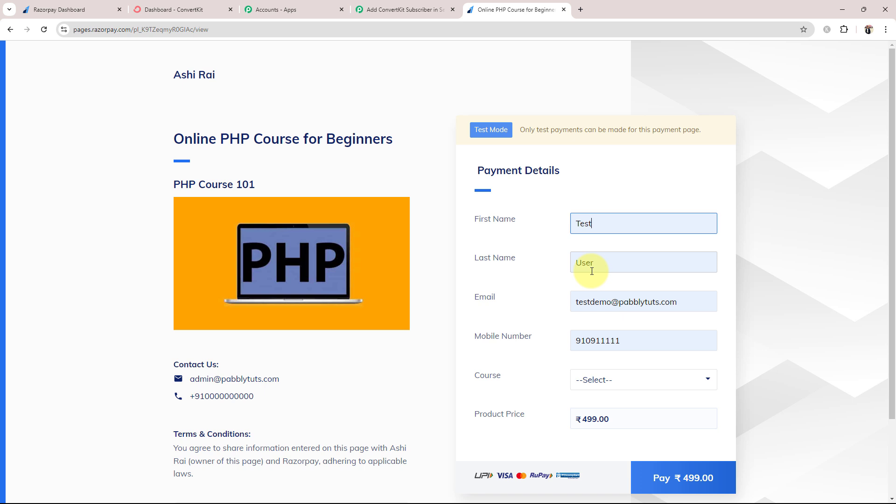
click(665, 334)
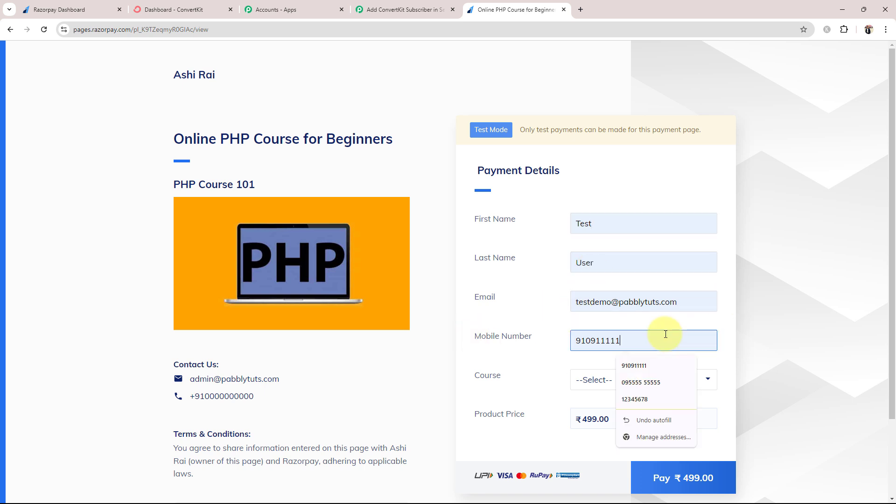
text(1)
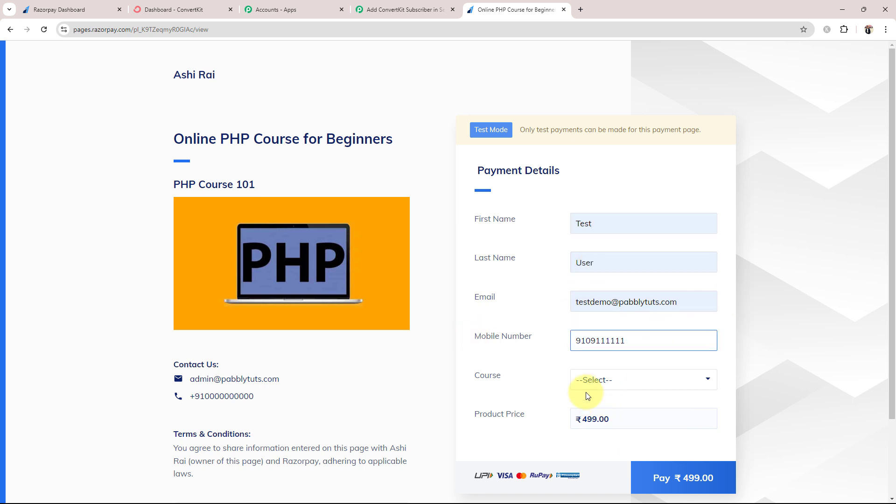
click(587, 389)
click(590, 412)
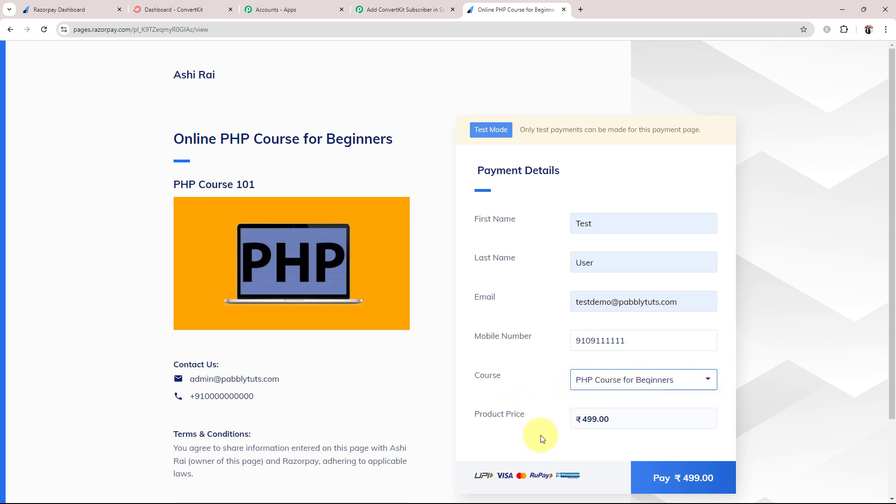
Submit the ₹499 payment and enter test card details with name on card 'Razorpay'
click(650, 463)
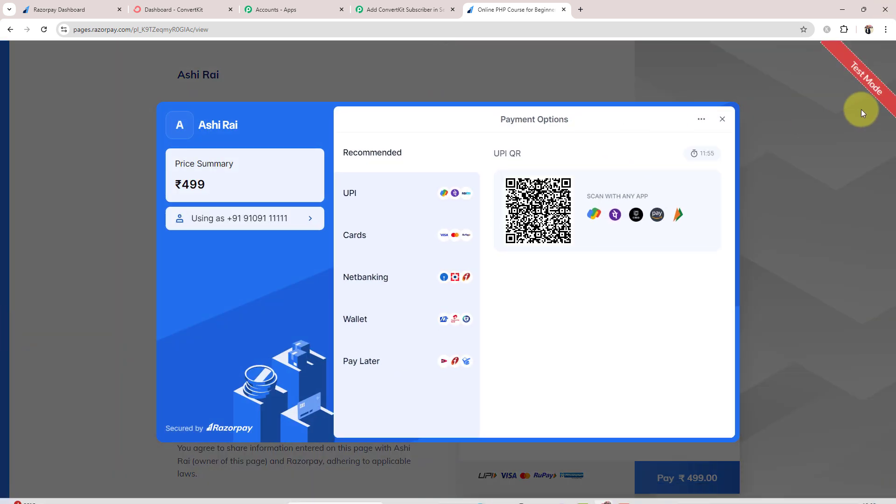
click(363, 232)
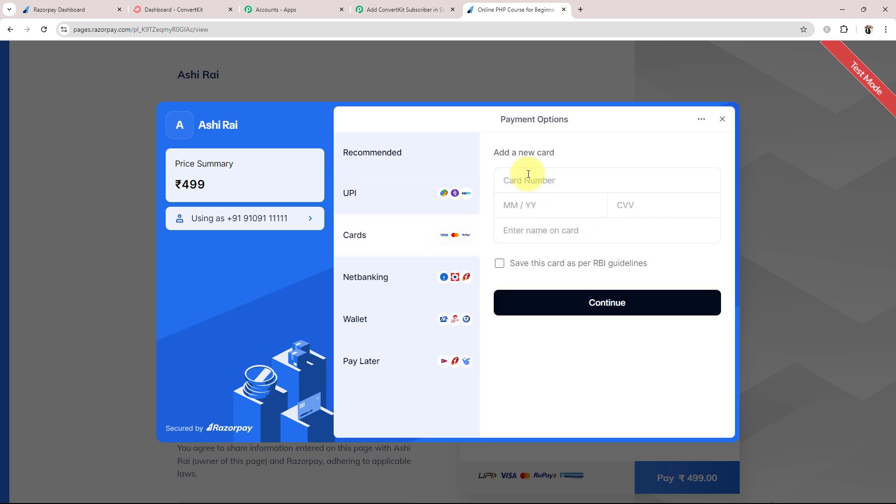
click(528, 174)
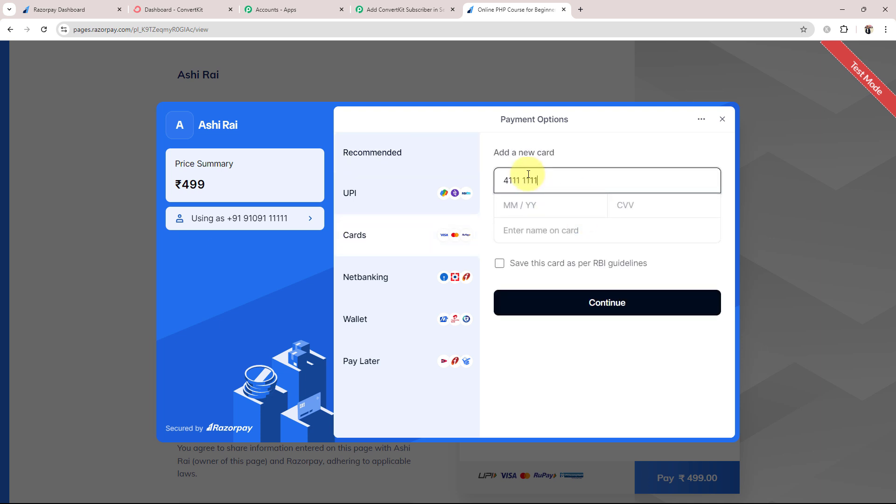
click(540, 211)
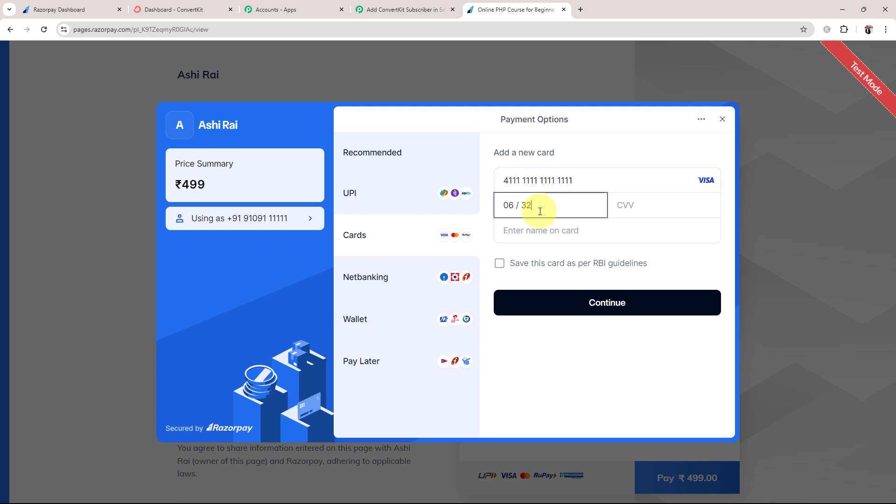
click(639, 206)
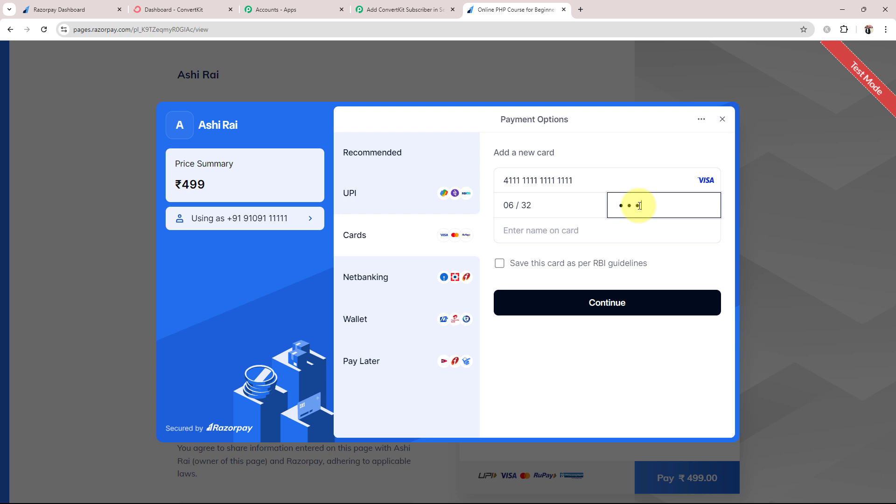
click(532, 229)
text(Razorpay)
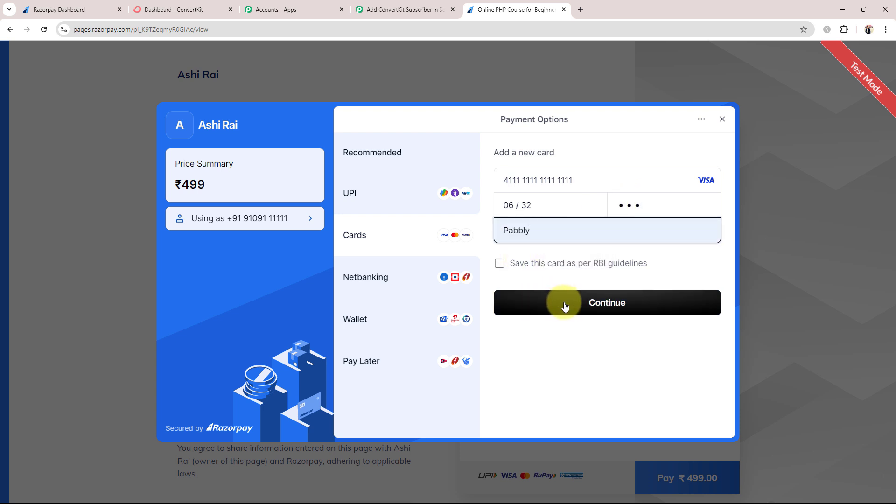
Continue without saving the card and submit the test OTP to complete the payment
click(566, 303)
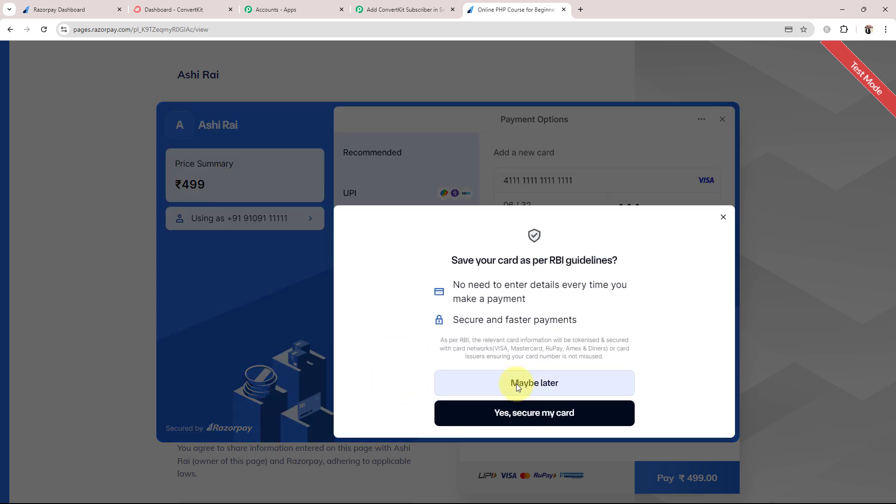
click(516, 384)
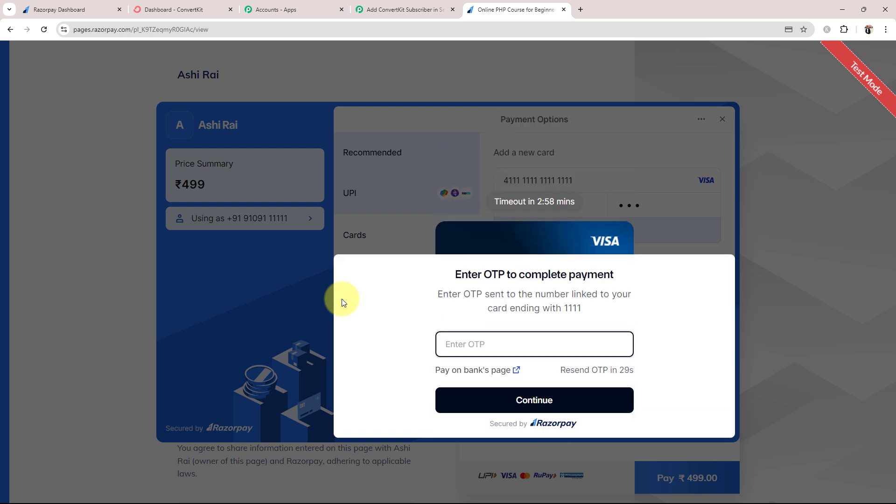
text(11111111)
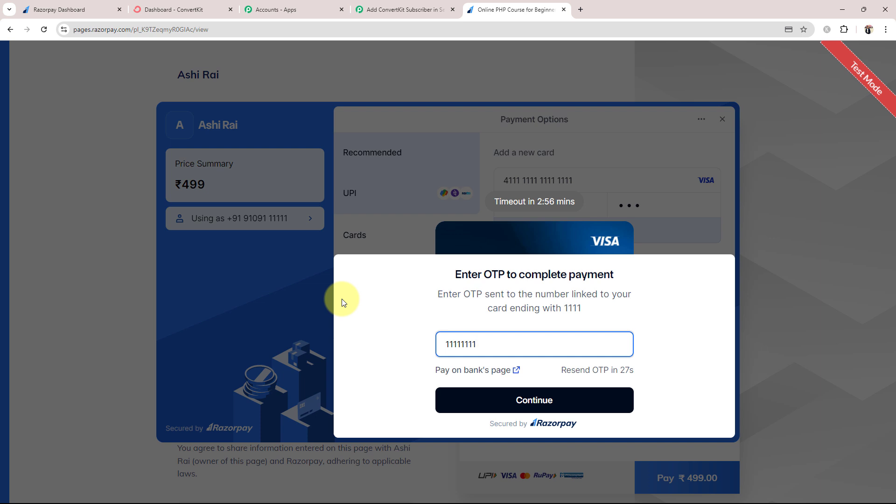
click(496, 395)
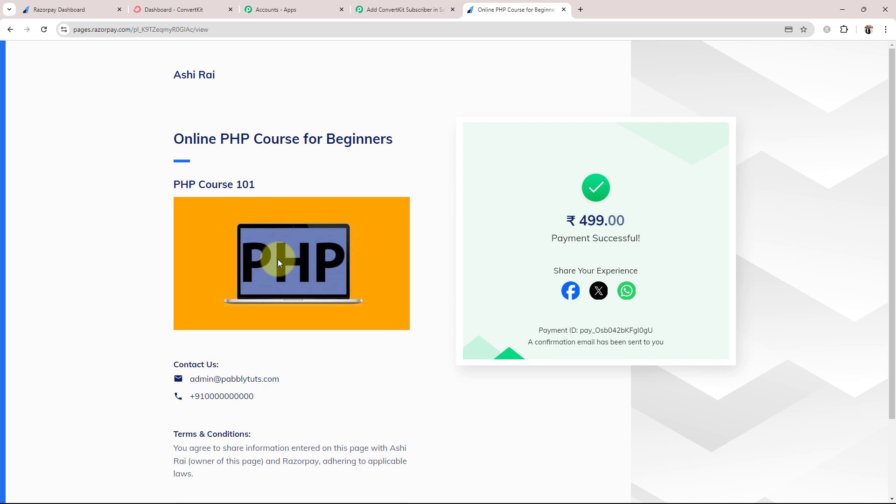
Close the payment page and scroll through the trigger's Response Received data in Pabbly
click(564, 9)
click(402, 9)
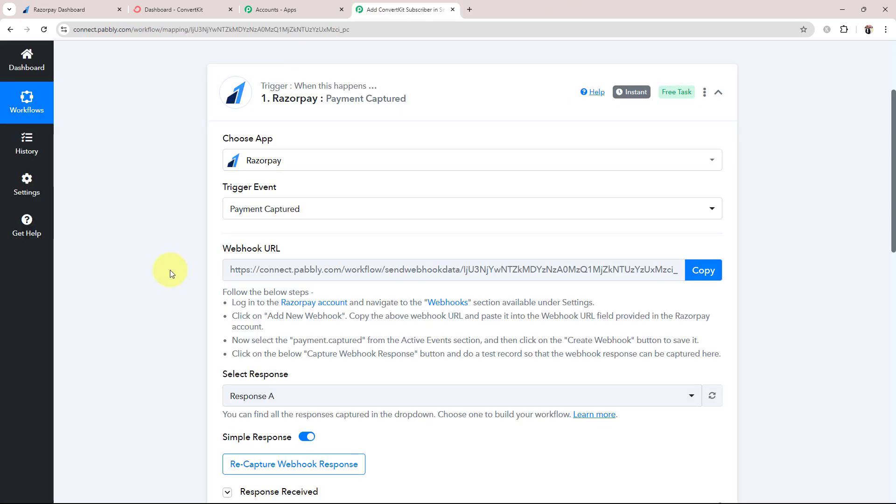
scroll(159, 323, down, 2)
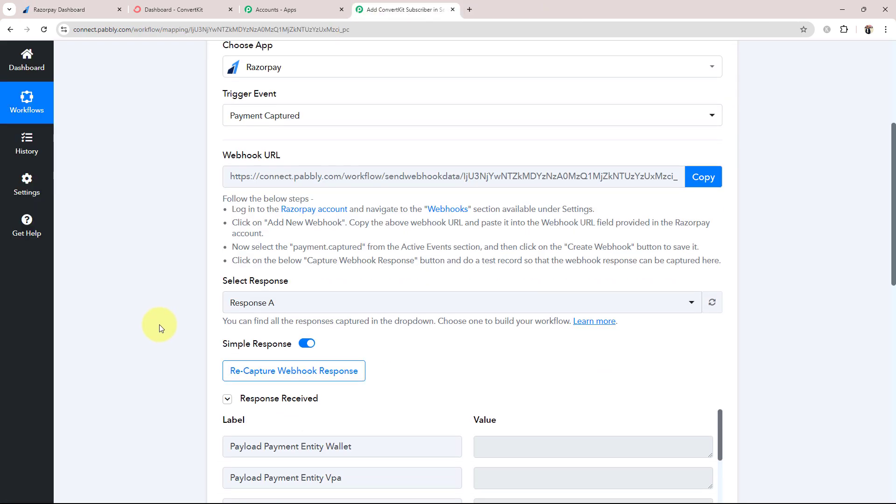
scroll(159, 324, down, 5)
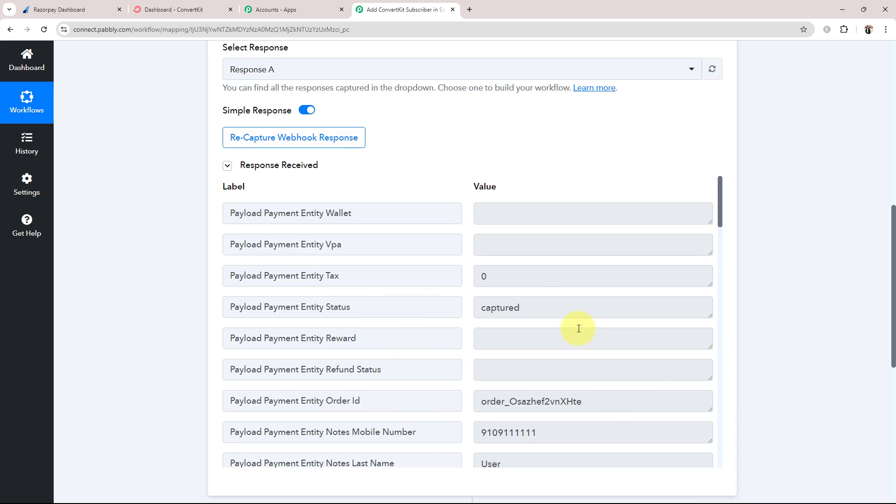
drag(518, 307, 160, 295)
scroll(144, 308, down, 2)
scroll(613, 260, down, 2)
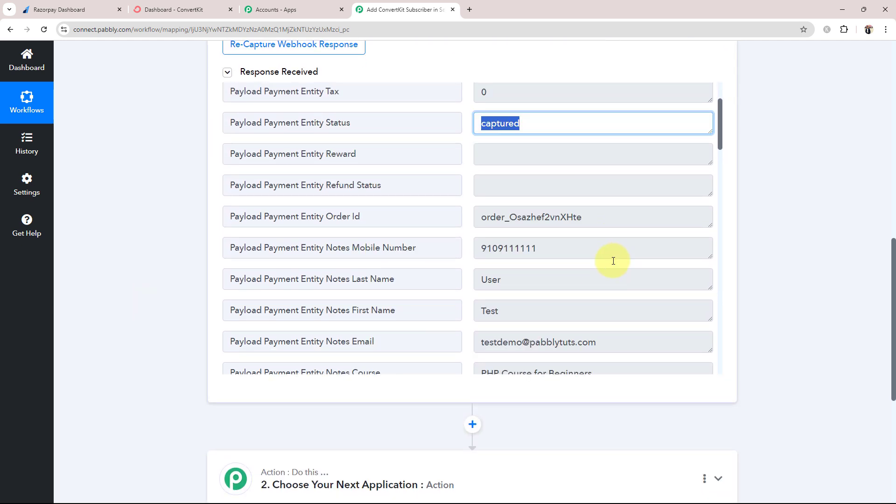
scroll(486, 219, down, 3)
Highlight the captured buyer's mobile number, first and last name, email, and course name
click(581, 148)
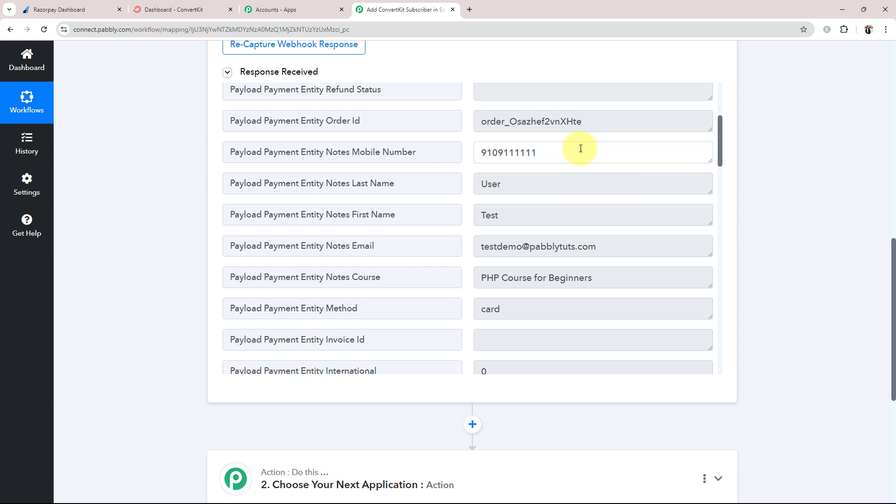
double_click(580, 148)
double_click(480, 221)
click(513, 180)
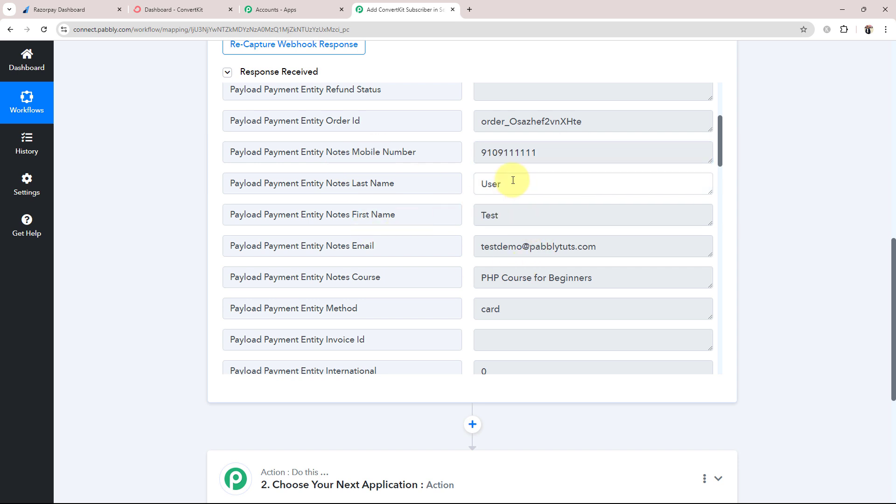
double_click(513, 180)
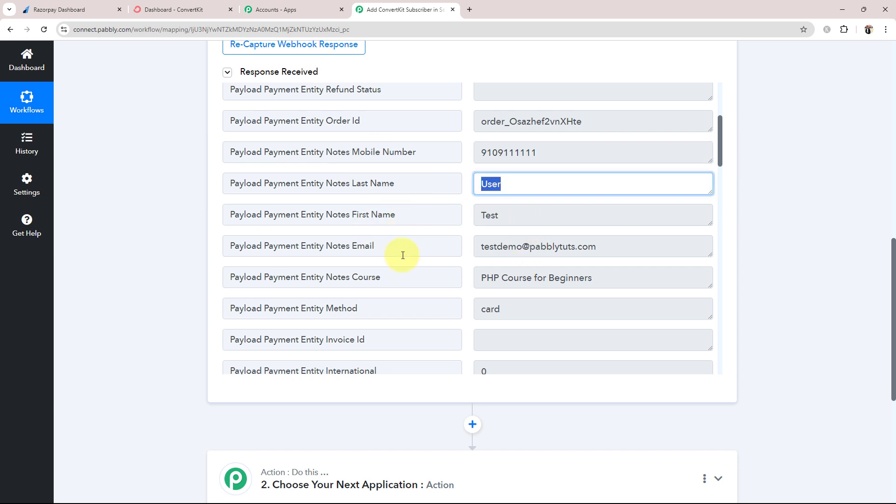
triple_click(621, 248)
drag(654, 278, 483, 293)
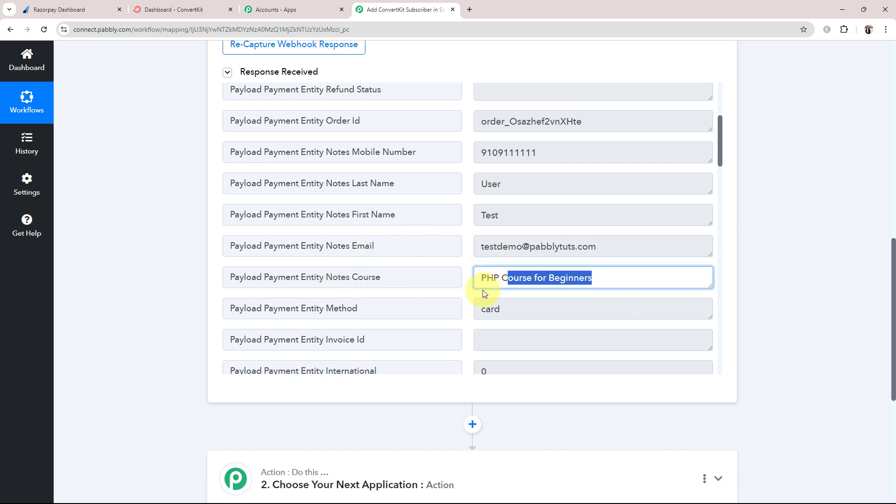
Finish reviewing the response and collapse the Razorpay Payment Captured trigger step
scroll(482, 293, down, 3)
scroll(482, 293, down, 2)
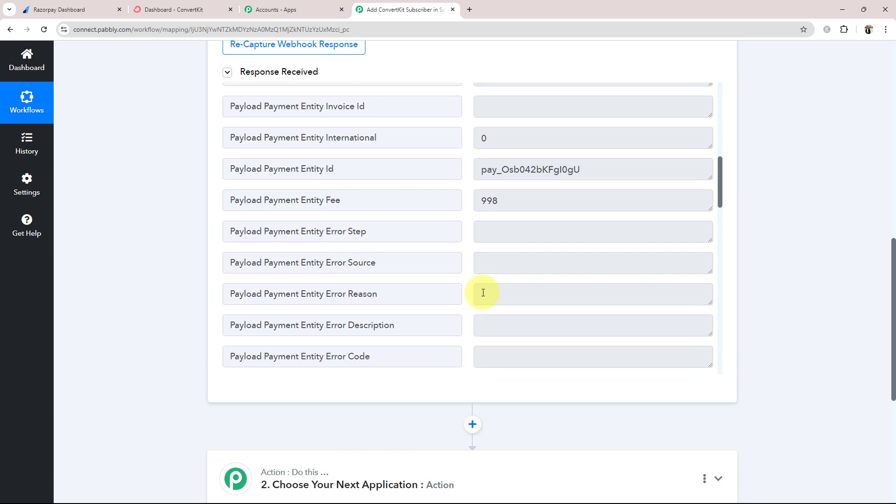
scroll(489, 297, down, 8)
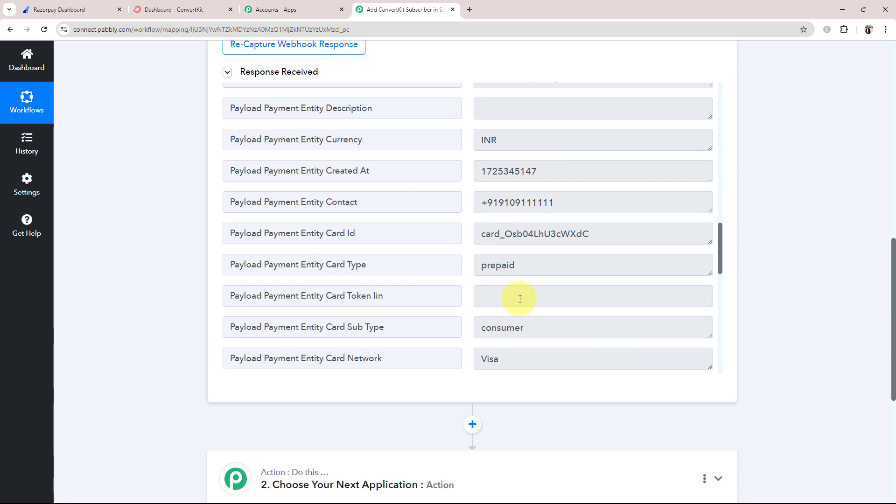
scroll(524, 284, down, 5)
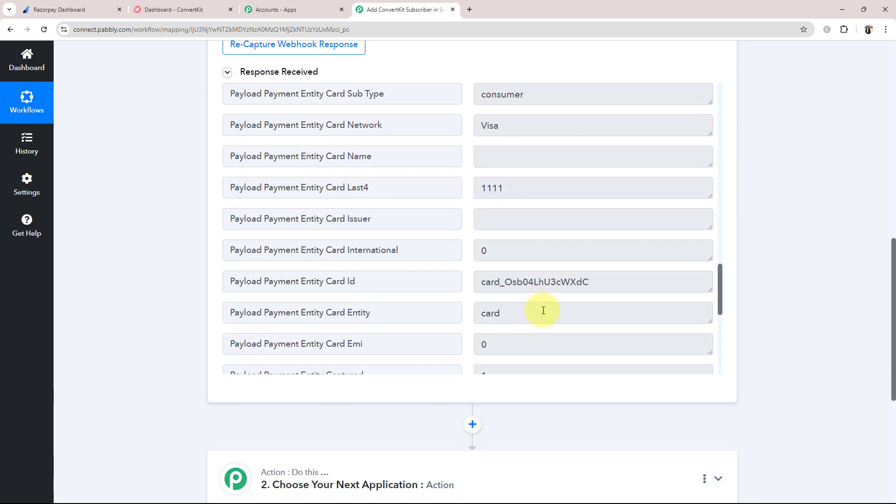
scroll(164, 340, up, 9)
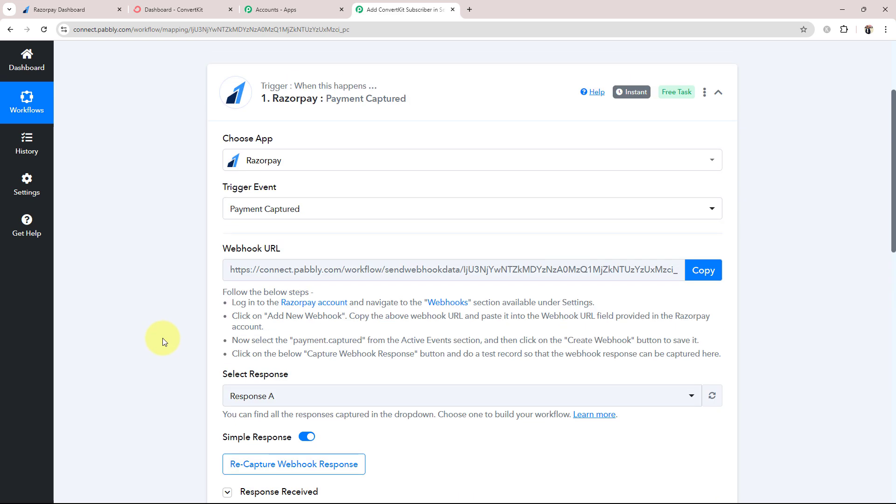
scroll(166, 340, up, 4)
click(458, 227)
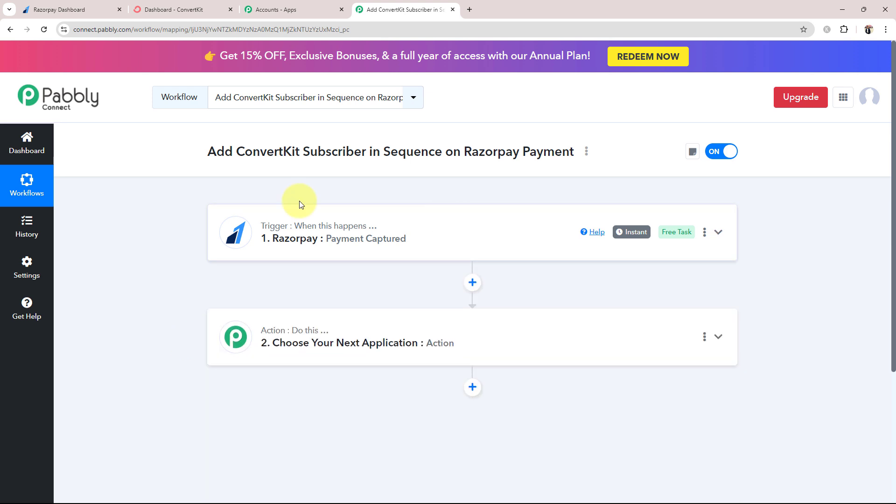
Set the action step's app to ConvertKit with the Add Subscriber to a Sequence event, then collapse it
mouse_move(350, 228)
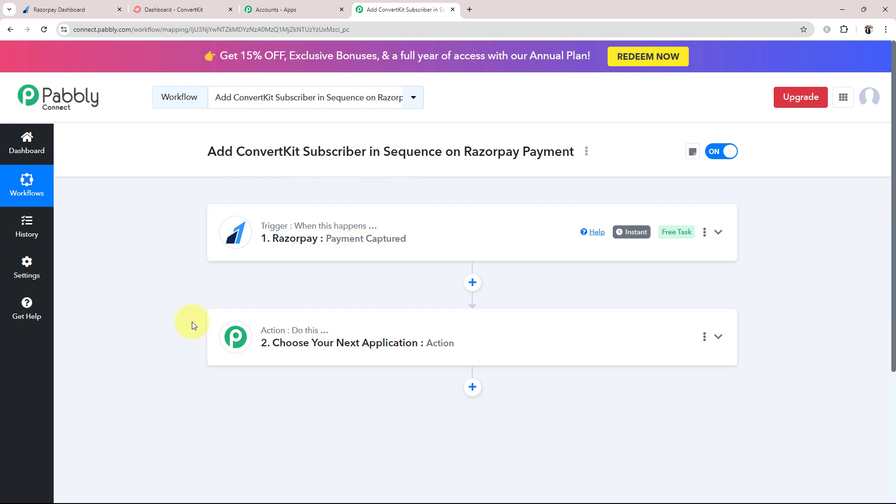
click(291, 344)
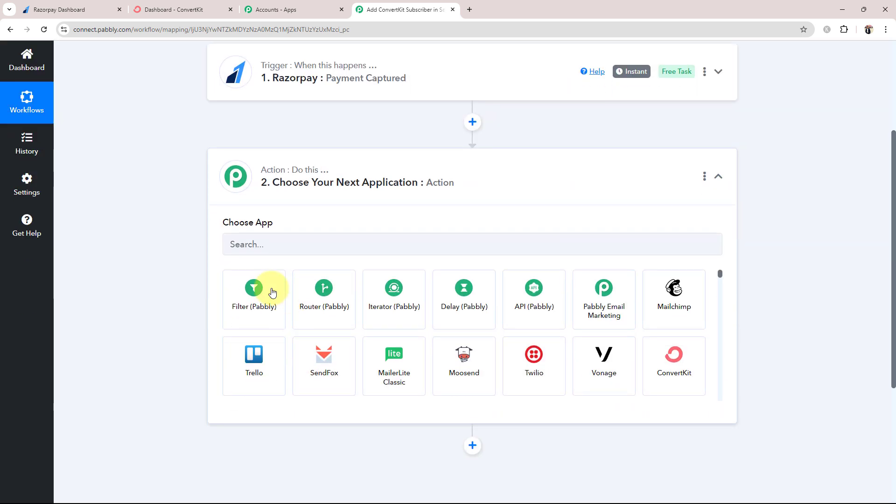
click(256, 240)
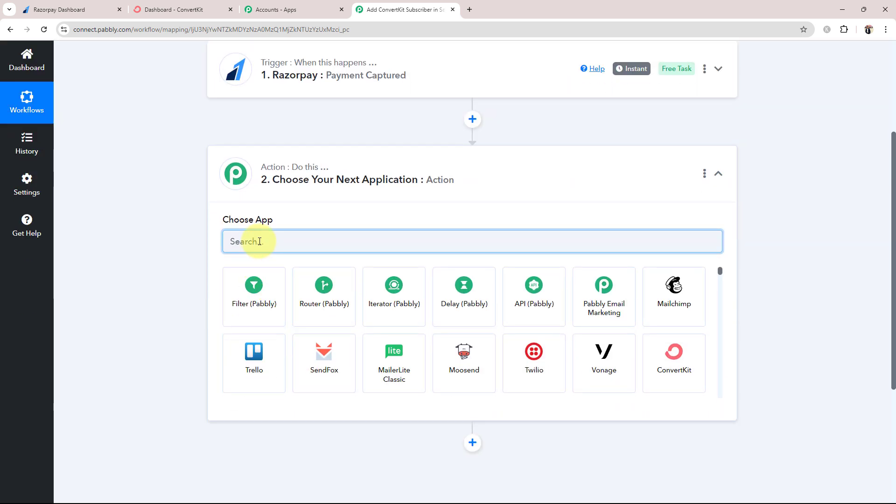
text(Com)
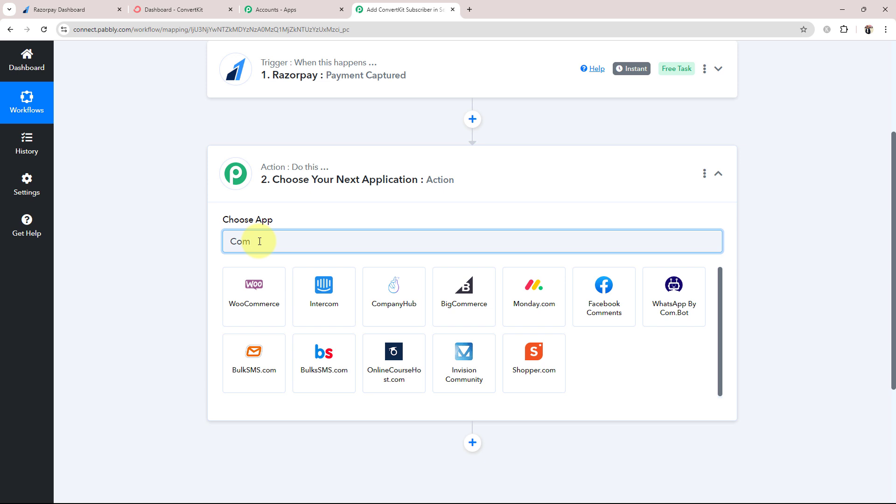
text(vert)
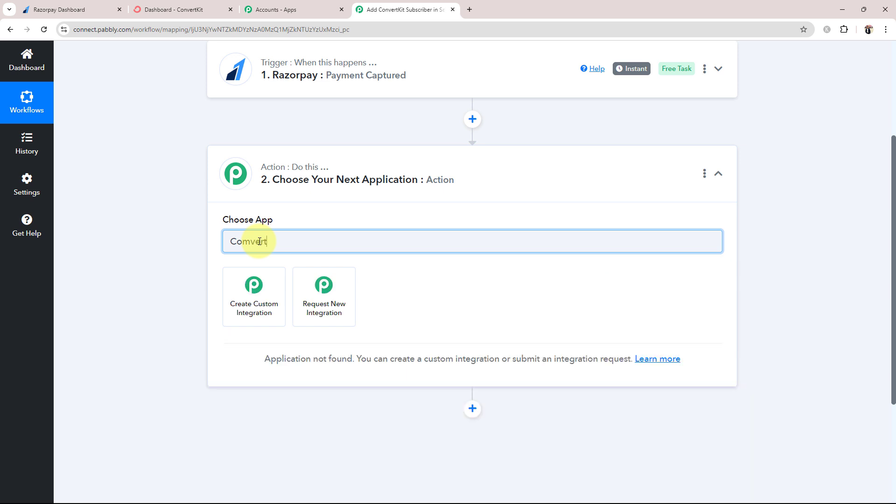
key(BackSpace)
key(BackSpace)
key(BackSpace)
text(n)
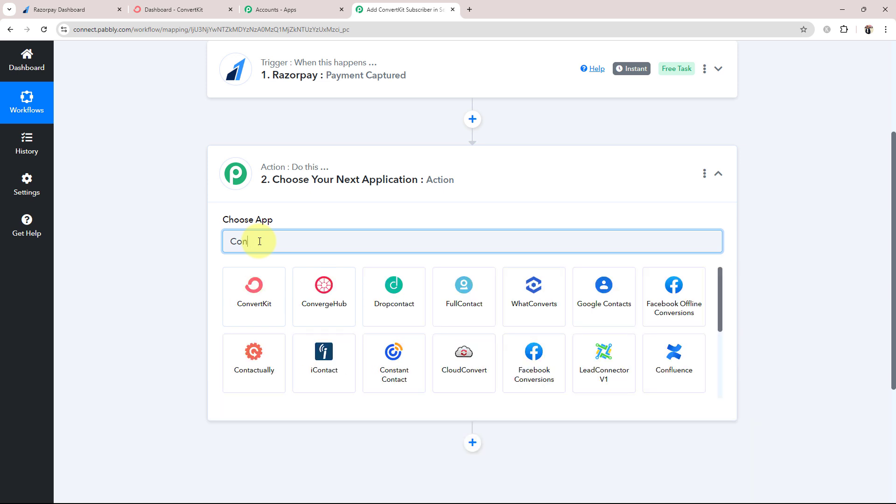
click(256, 290)
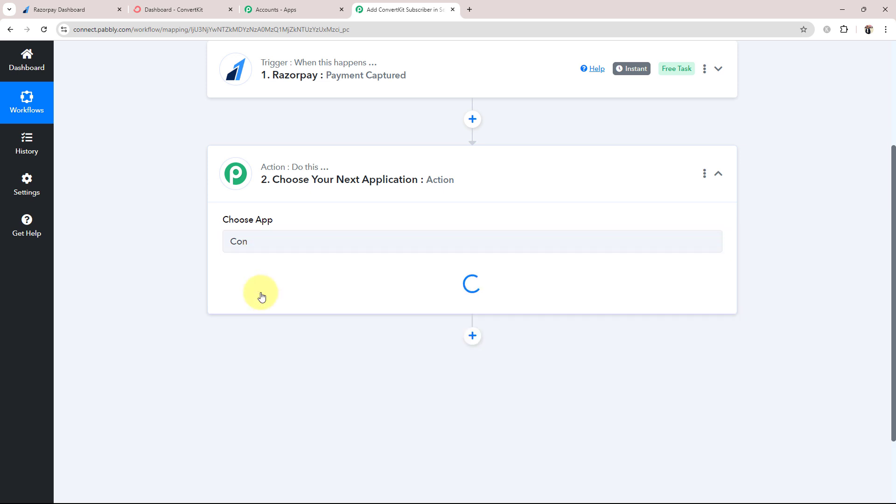
click(261, 297)
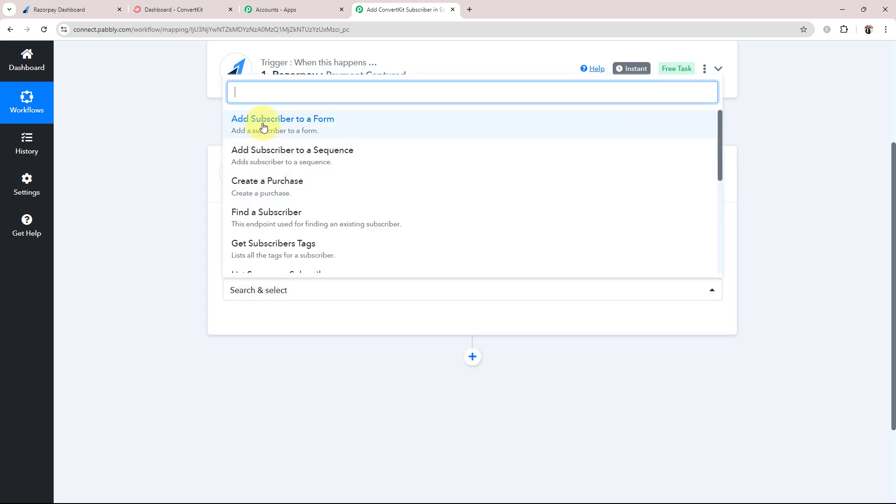
click(289, 157)
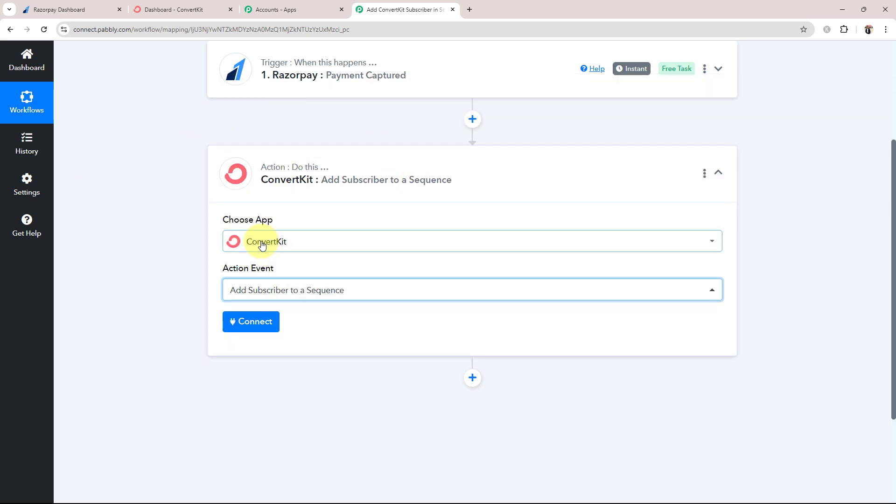
click(320, 195)
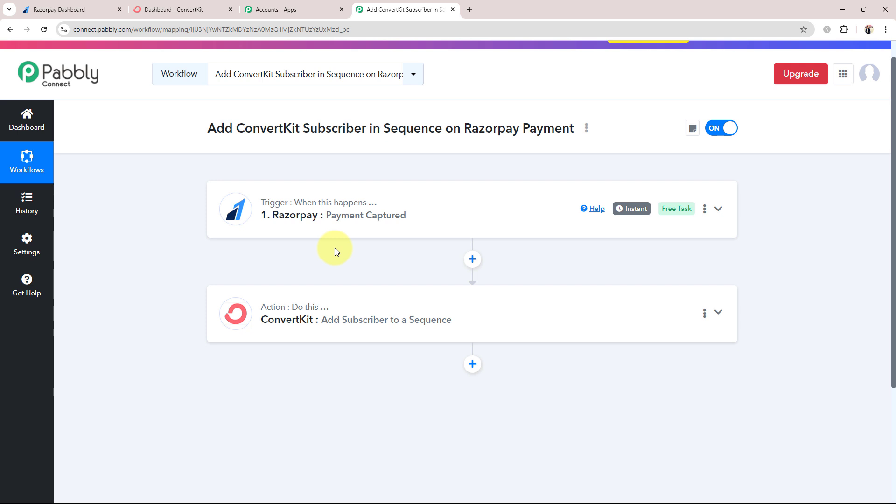
From Razorpay's payment pages list, open Online PHP Course for Beginners to see its transactions
click(58, 9)
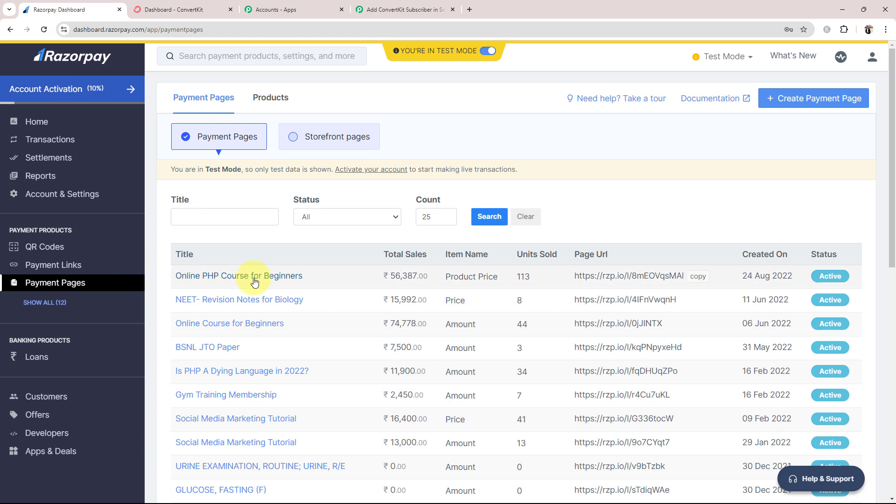
scroll(253, 287, down, 10)
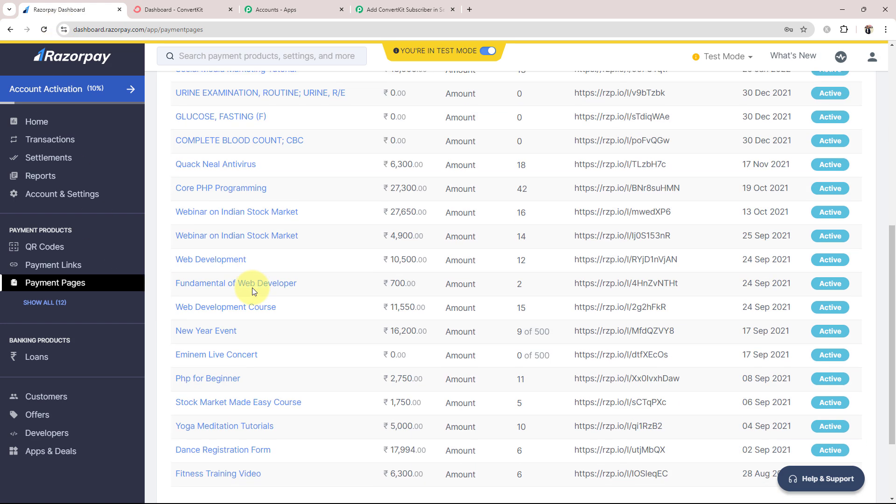
scroll(252, 289, down, 1)
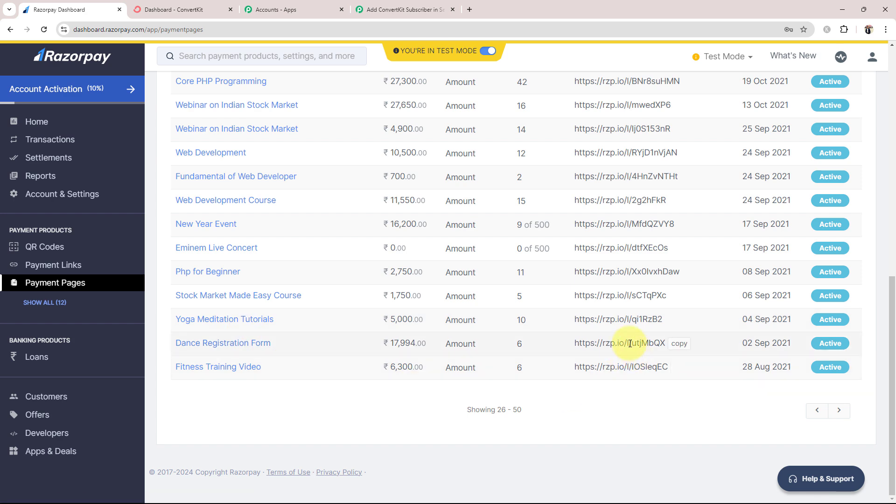
click(173, 9)
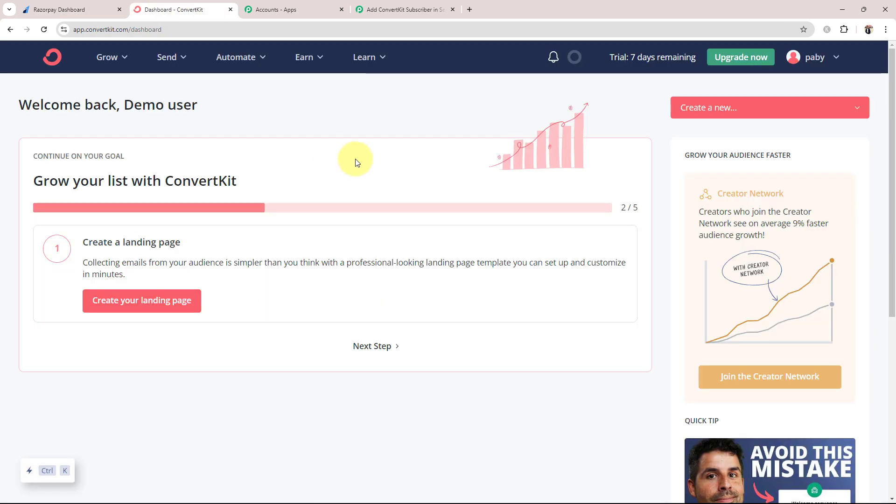
click(70, 10)
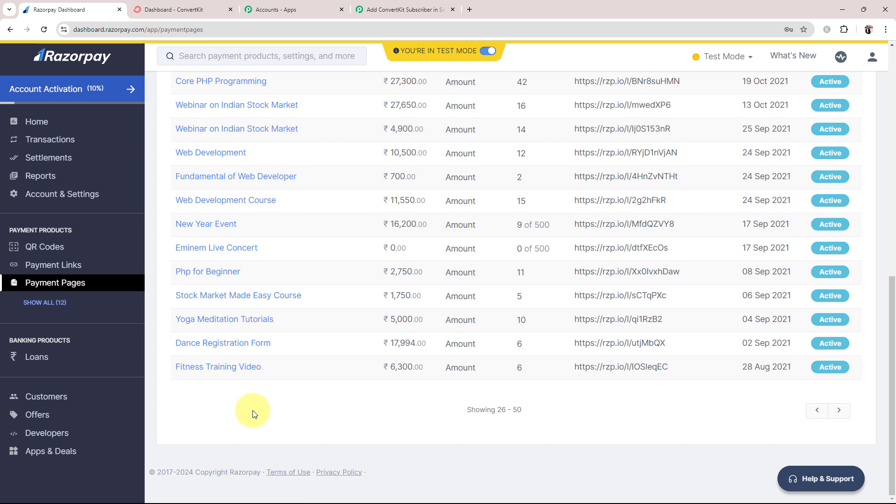
scroll(253, 411, up, 10)
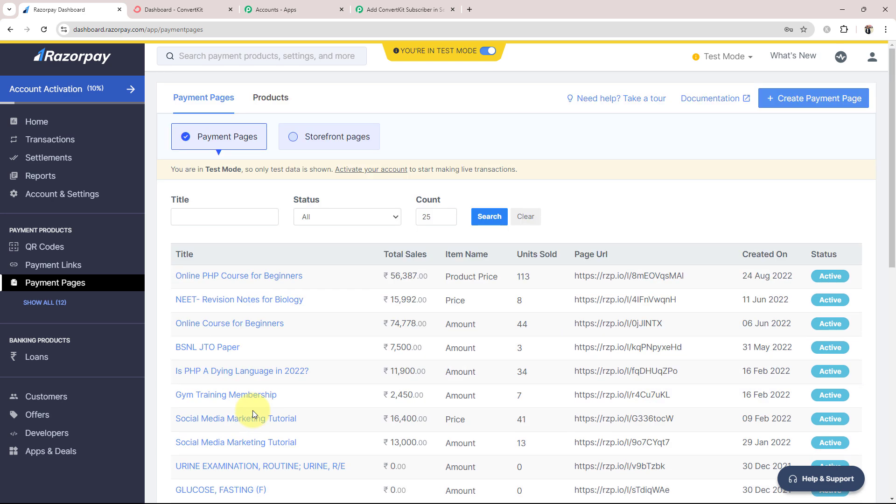
click(205, 276)
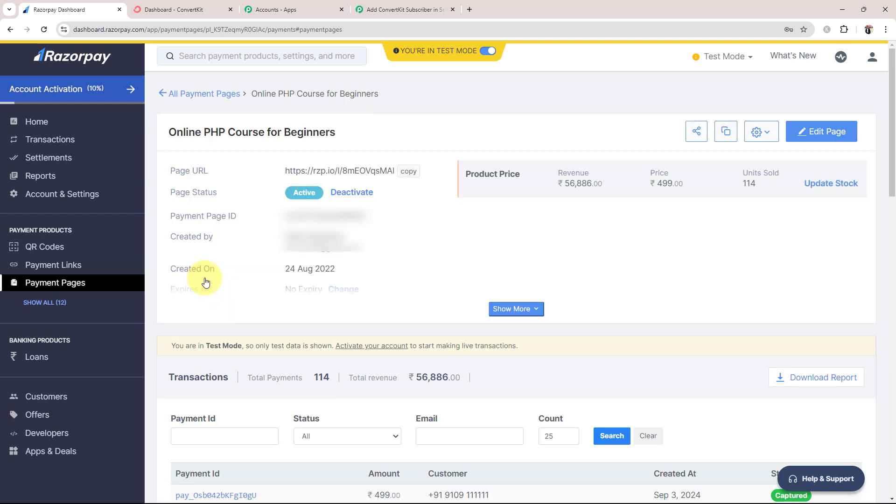
Insert a Filter (Pabbly) step using Filter Values after the Razorpay trigger and connect it
click(369, 9)
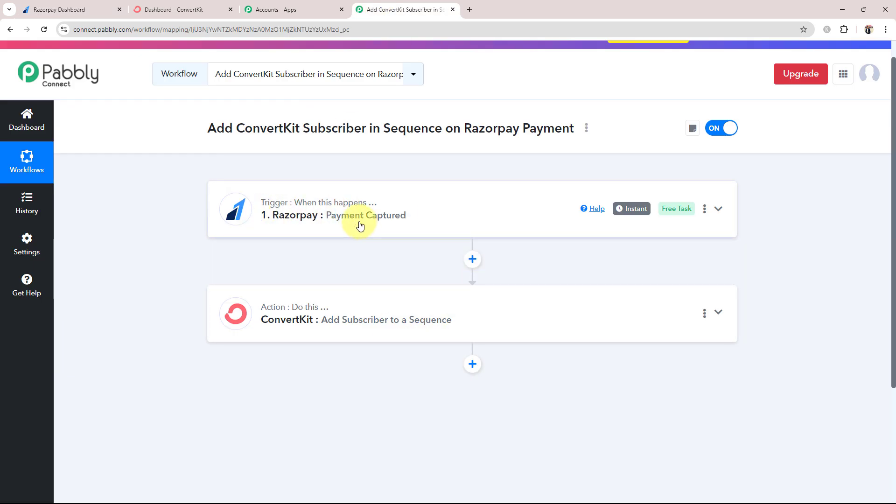
click(472, 259)
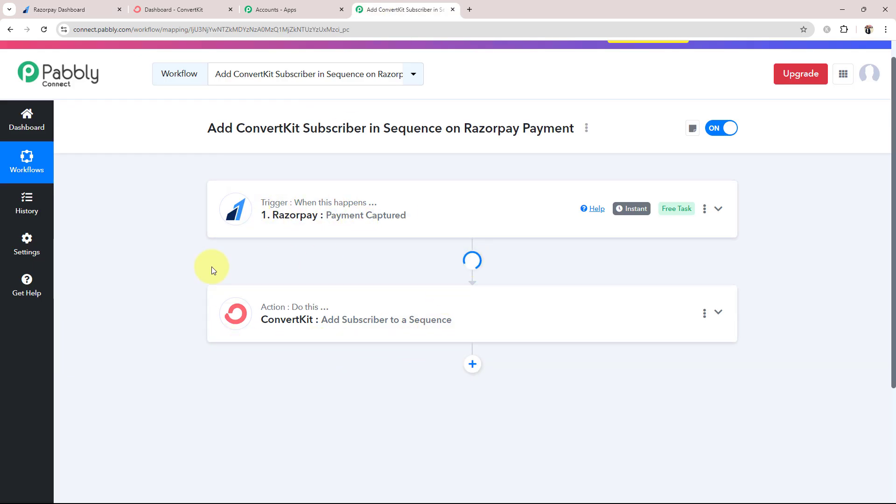
scroll(216, 362, down, 3)
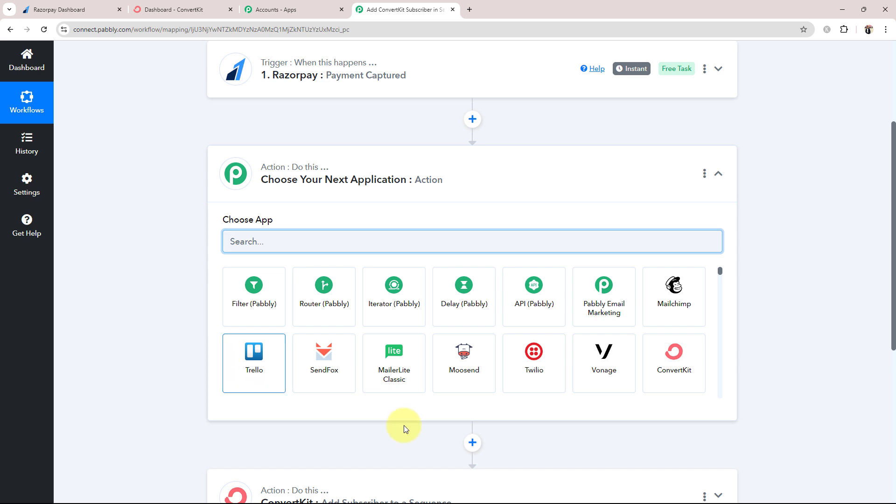
click(254, 309)
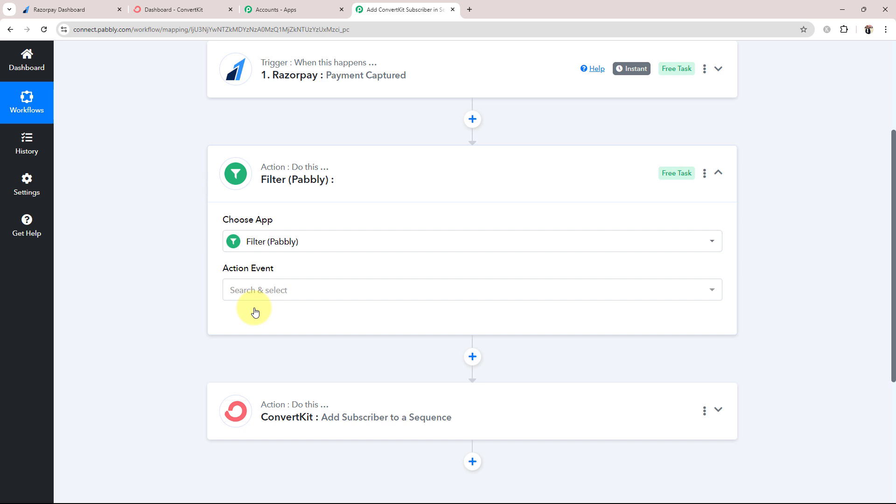
click(246, 291)
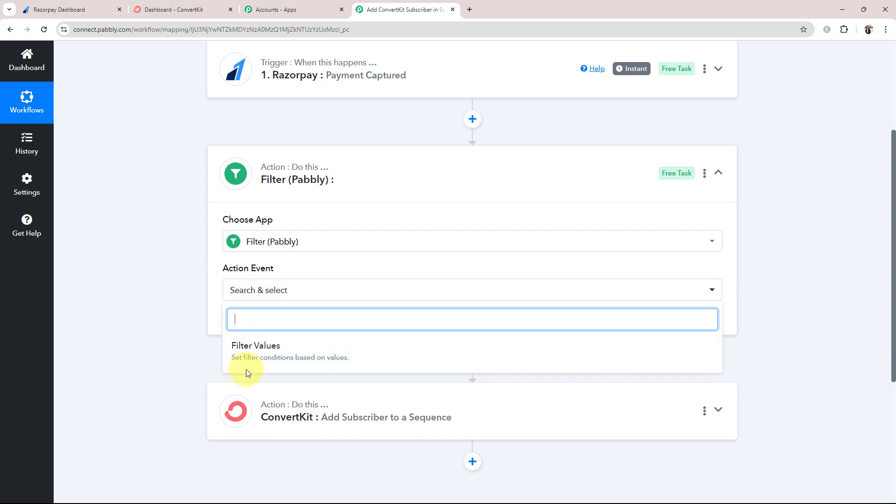
click(248, 289)
click(244, 360)
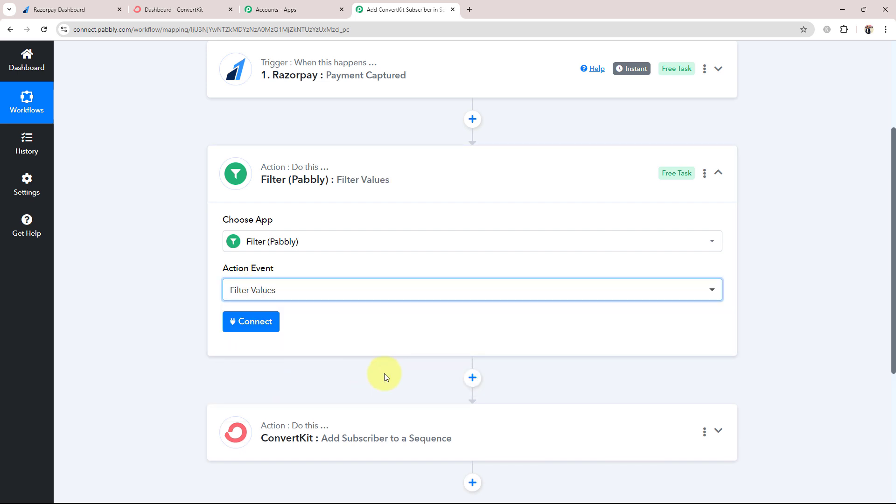
click(247, 328)
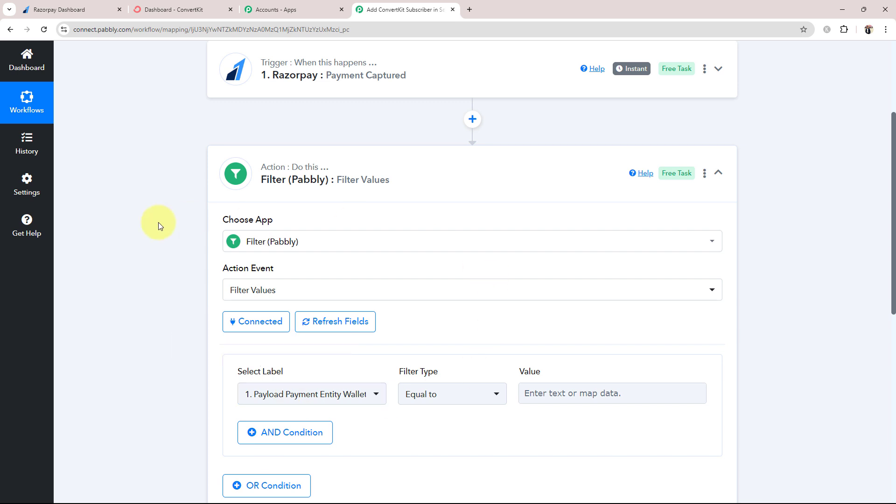
scroll(192, 339, down, 2)
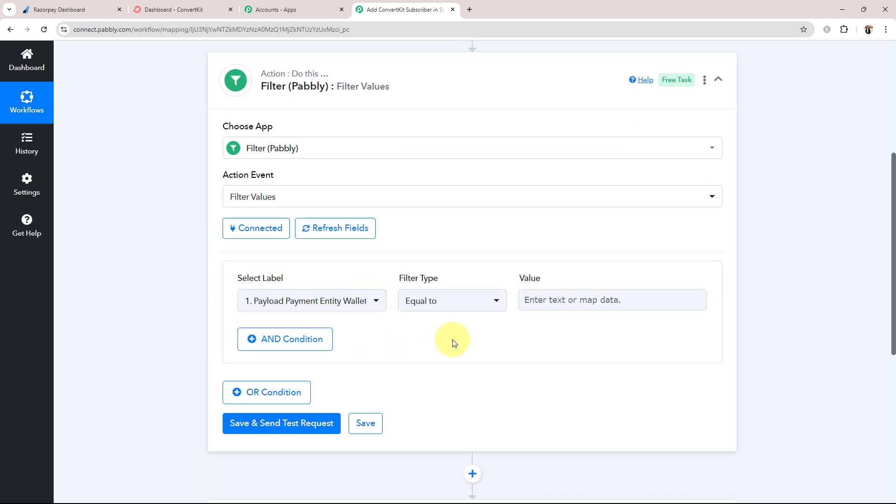
drag(236, 278, 284, 278)
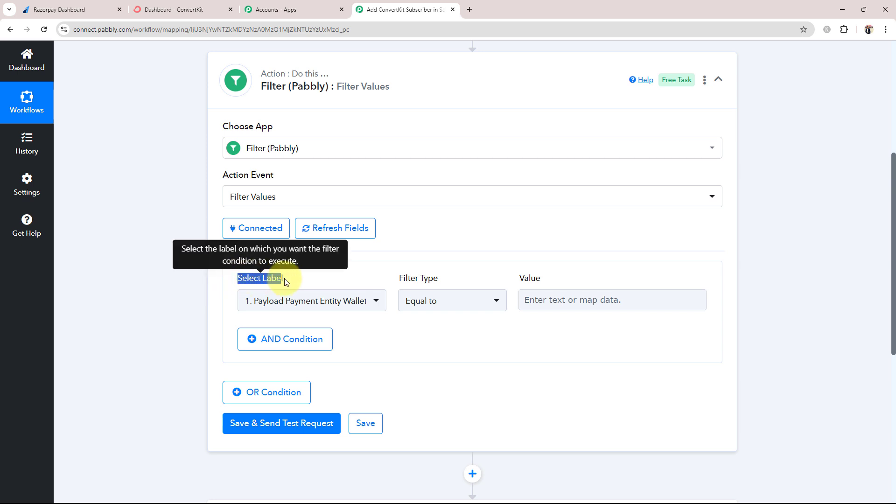
click(152, 309)
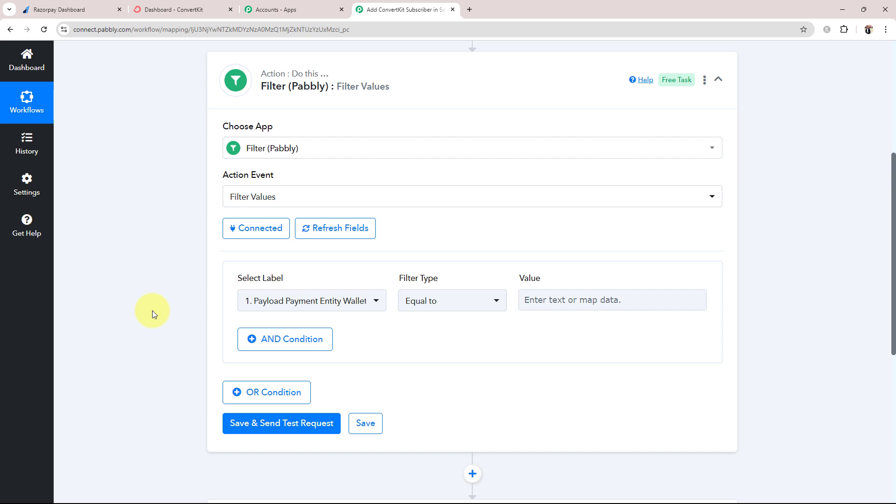
click(59, 9)
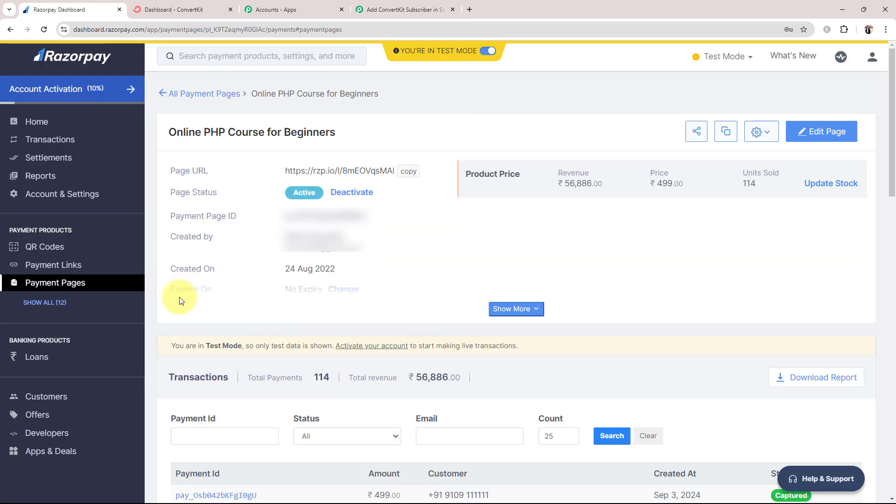
scroll(259, 383, down, 3)
scroll(258, 346, down, 2)
scroll(210, 299, up, 5)
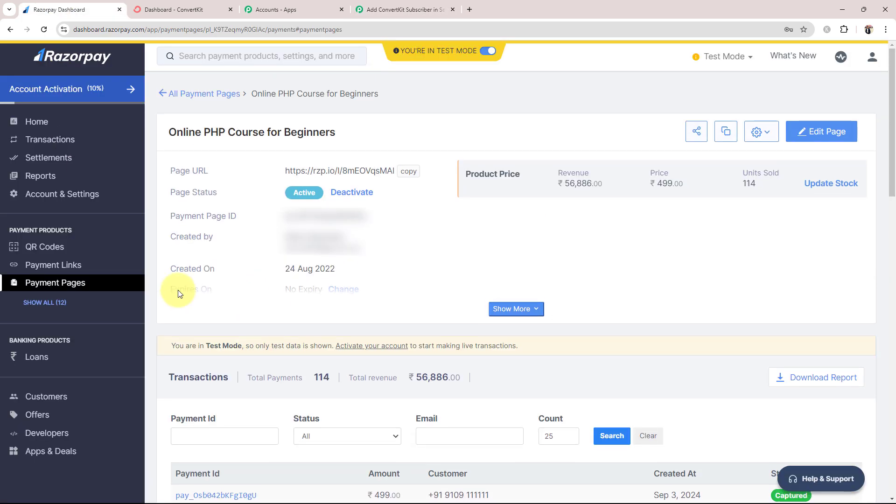
click(55, 282)
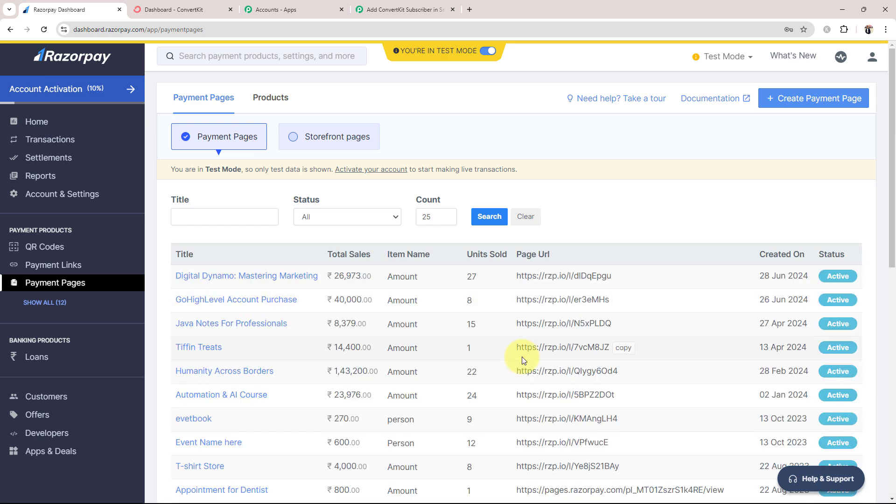
scroll(624, 355, down, 8)
scroll(623, 352, down, 2)
click(839, 409)
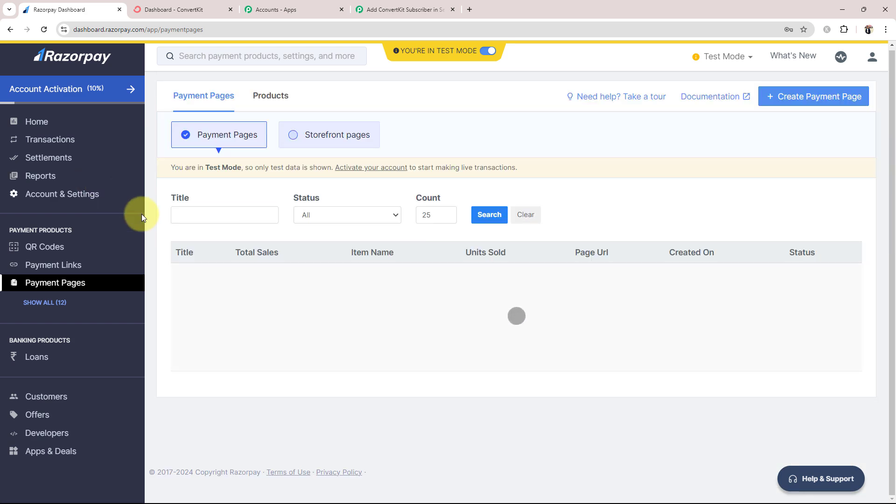
scroll(205, 280, down, 10)
scroll(200, 154, up, 10)
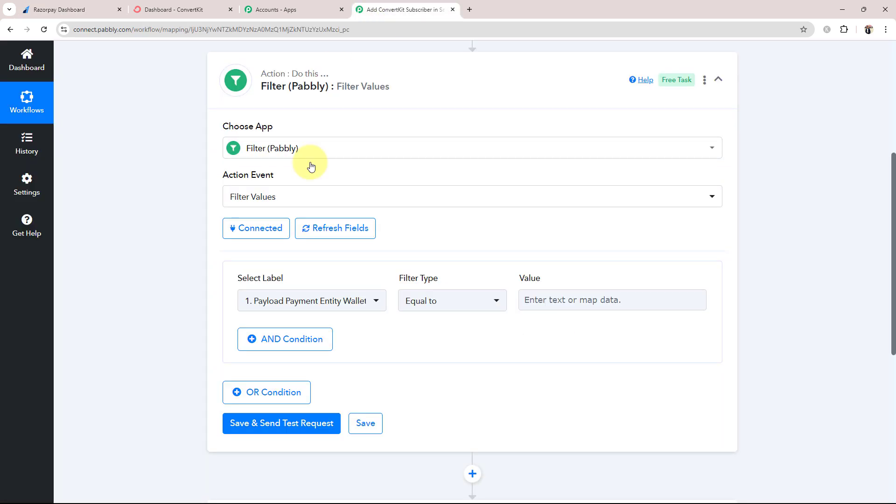
Make the filter check Payload Payment Entity Notes Course equals 'PHP Course for Beginners'
click(269, 300)
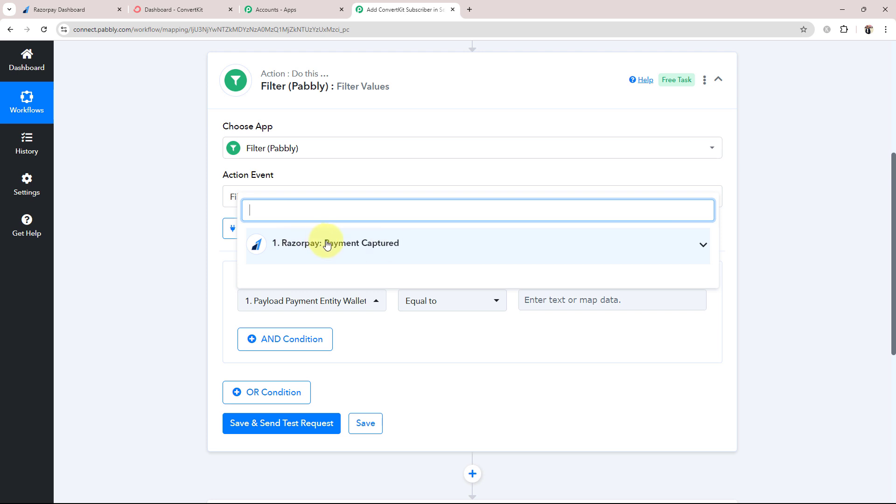
click(565, 241)
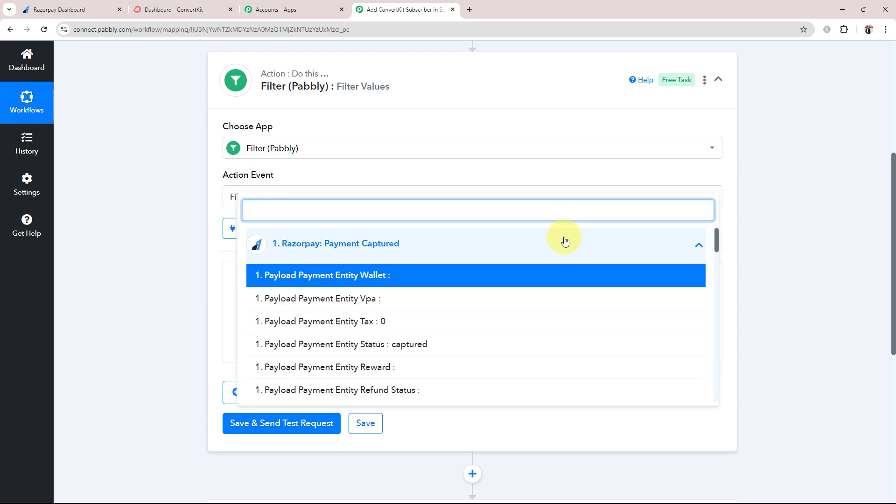
scroll(321, 318, down, 5)
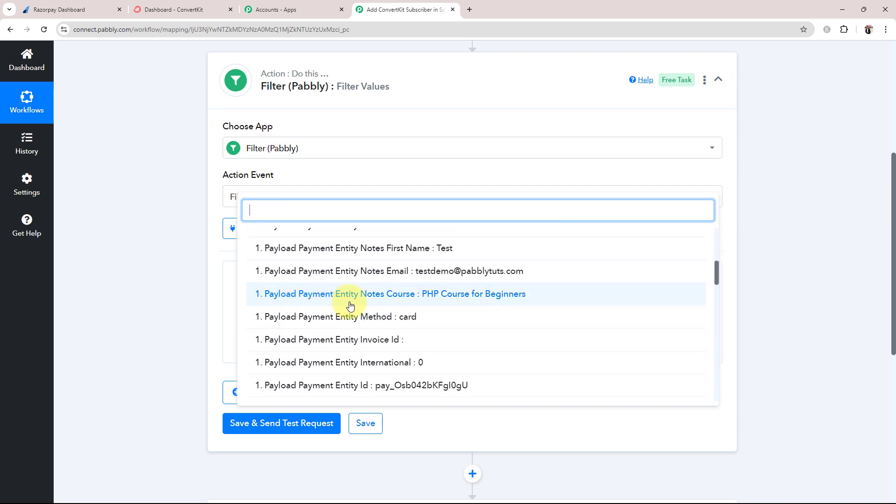
click(431, 300)
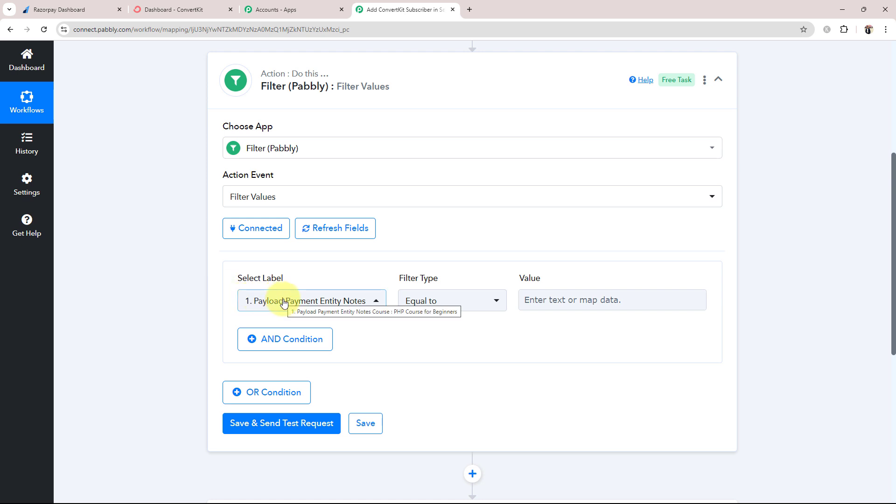
click(552, 304)
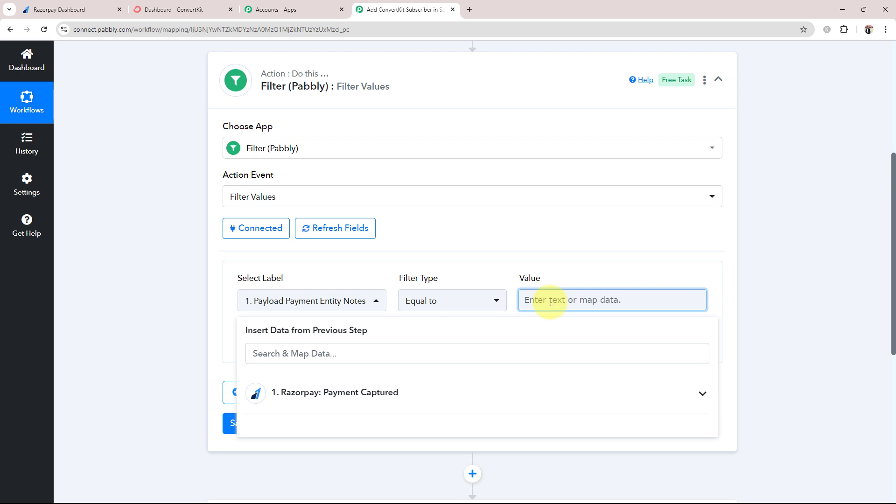
text(PHP Course for Beginners)
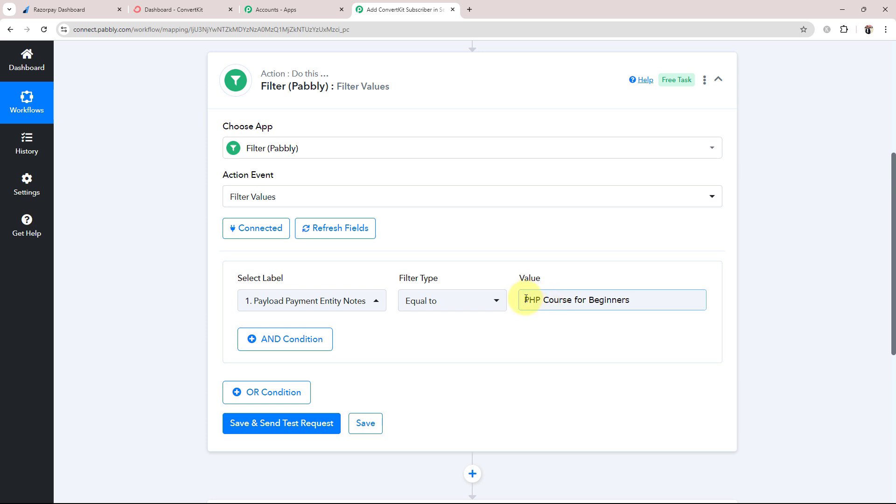
drag(525, 299, 632, 299)
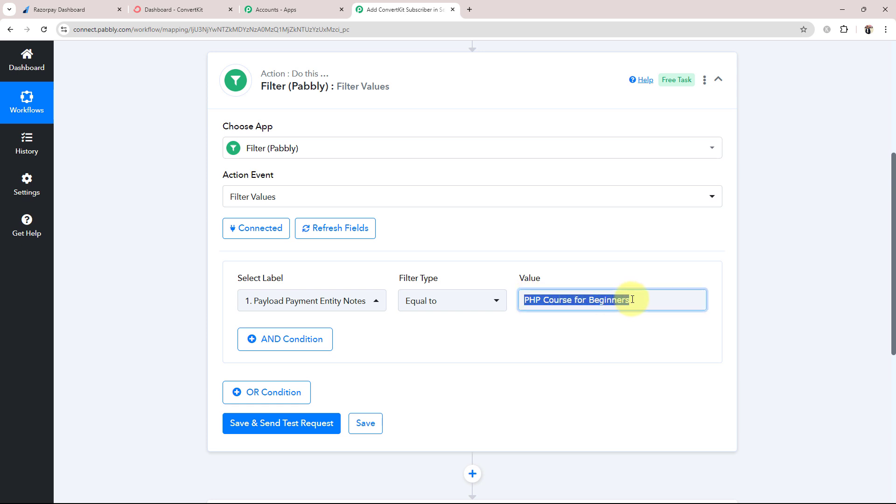
click(836, 296)
Save the filter and send a test request, which returns Condition is true
click(287, 439)
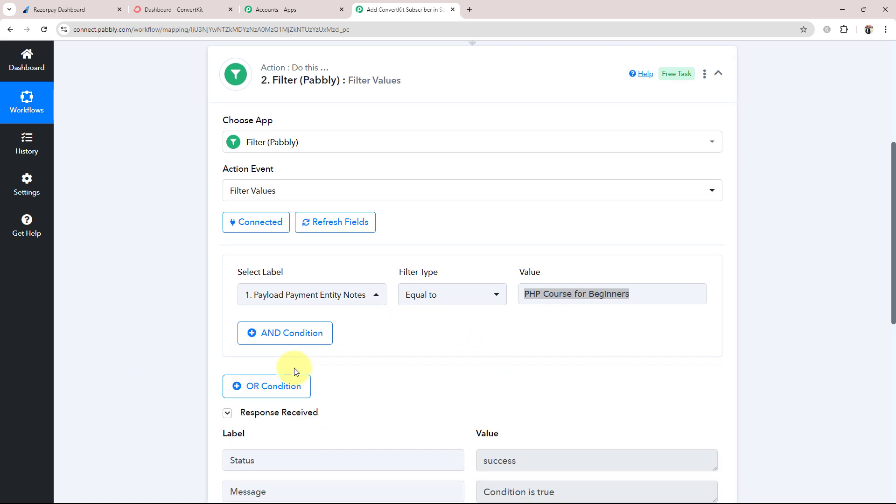
scroll(294, 380, down, 2)
drag(566, 403, 481, 401)
click(422, 298)
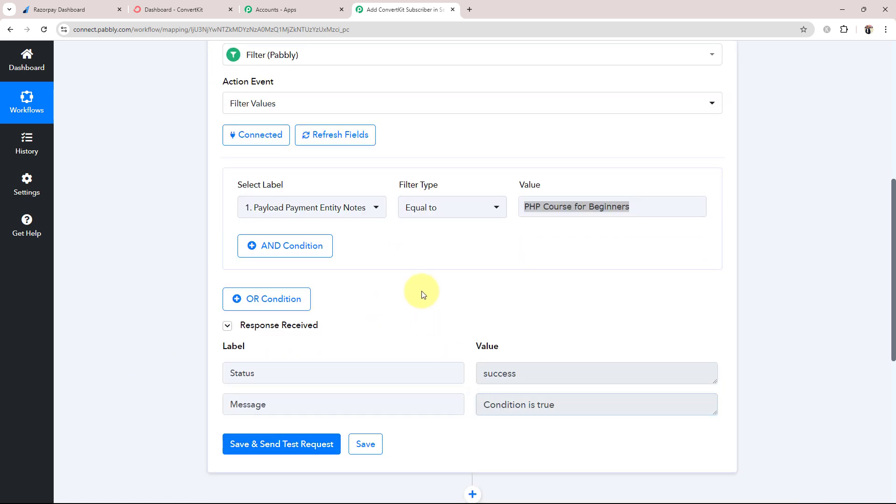
Back in the filter, review the Condition is true result and the chosen filter field
click(101, 8)
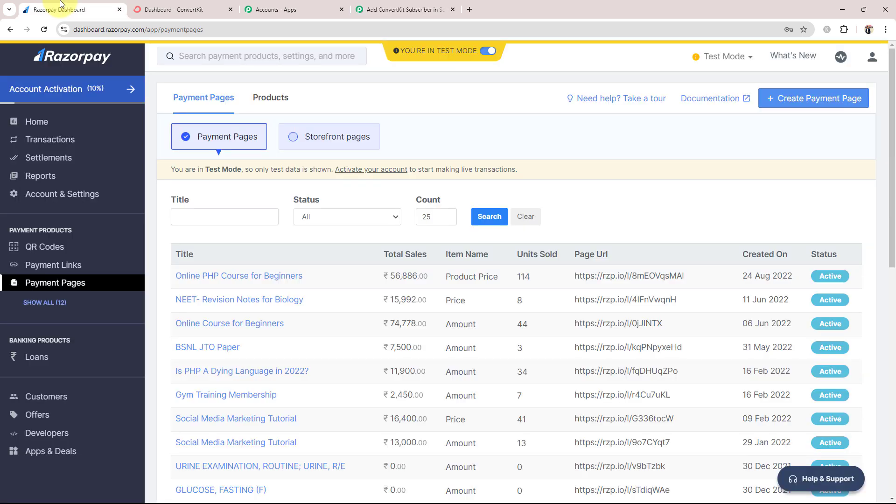
click(412, 4)
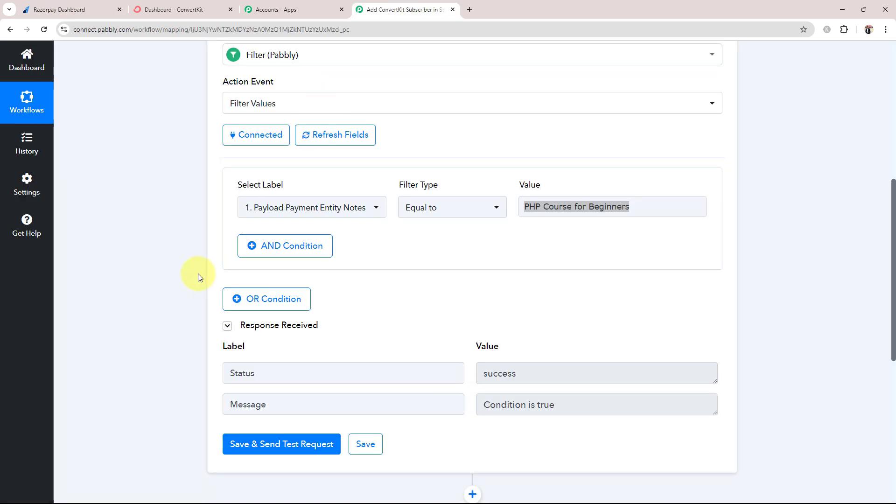
click(636, 205)
click(624, 176)
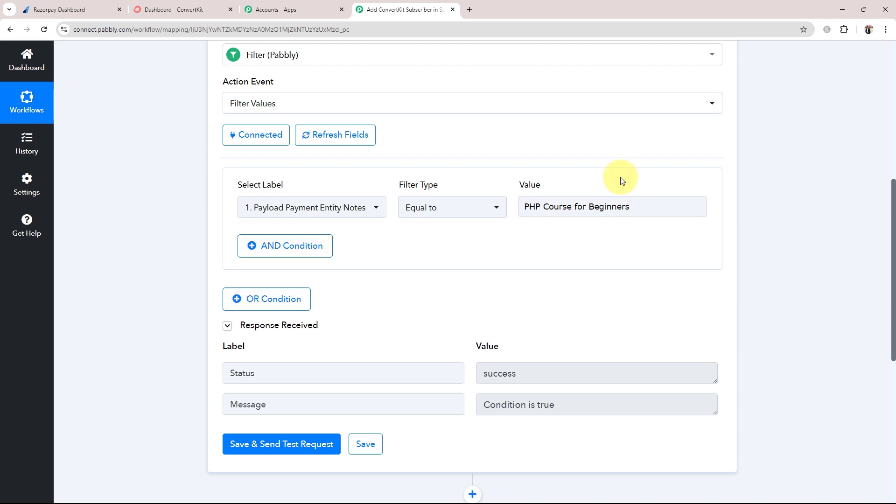
drag(552, 401, 304, 402)
click(177, 372)
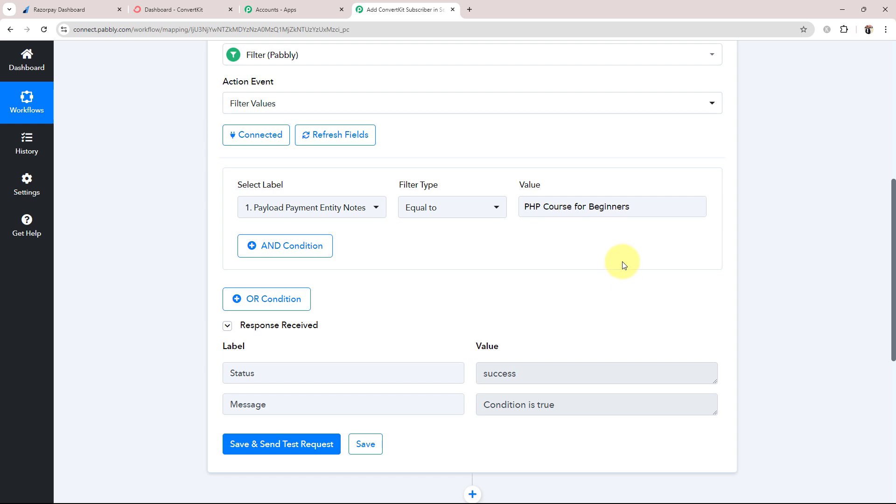
click(354, 207)
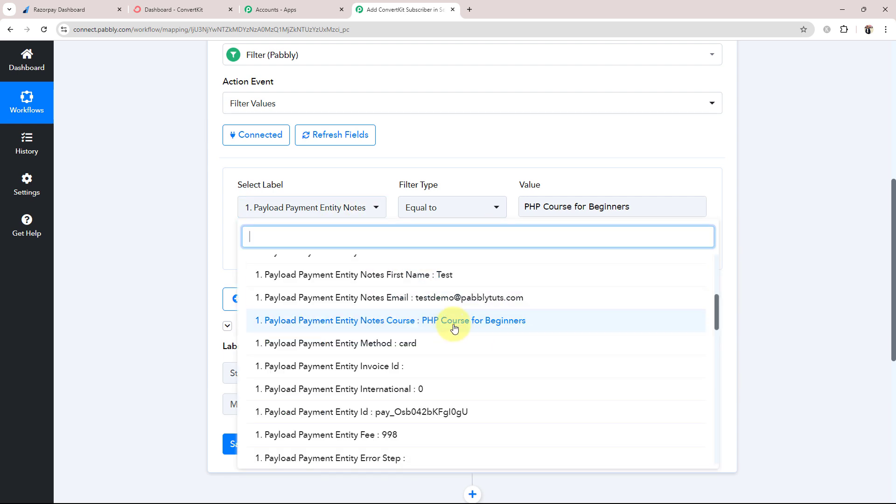
click(150, 250)
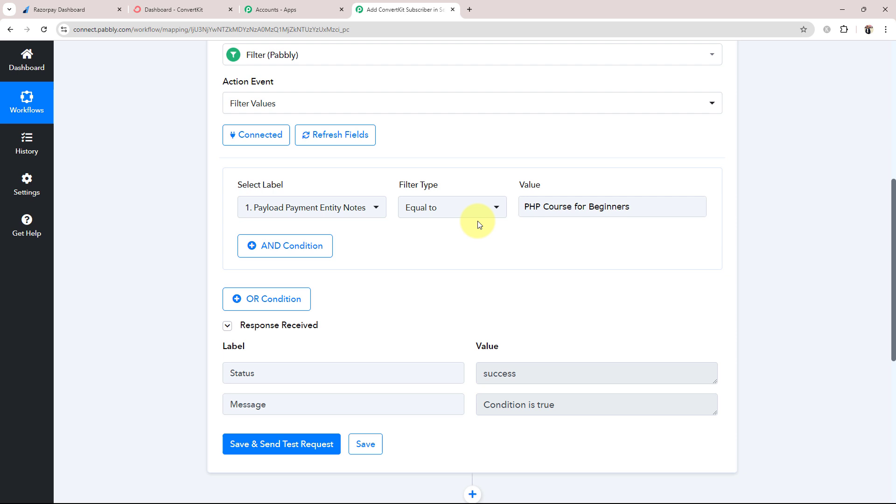
Remove the trailing 's' from the filter value and test, getting a failed condition
click(655, 208)
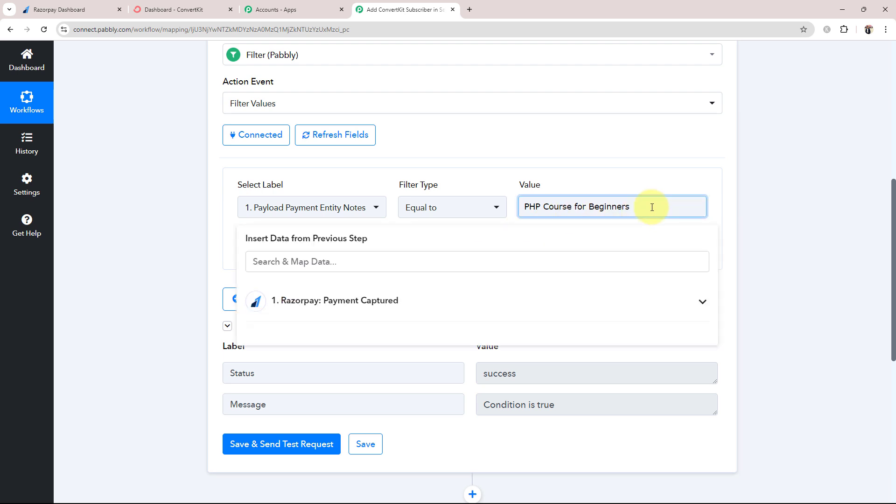
key(BackSpace)
click(74, 255)
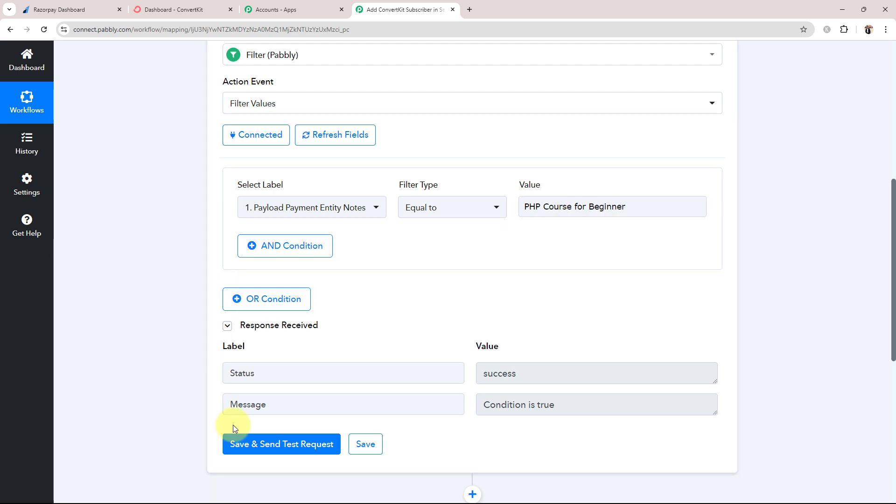
click(274, 441)
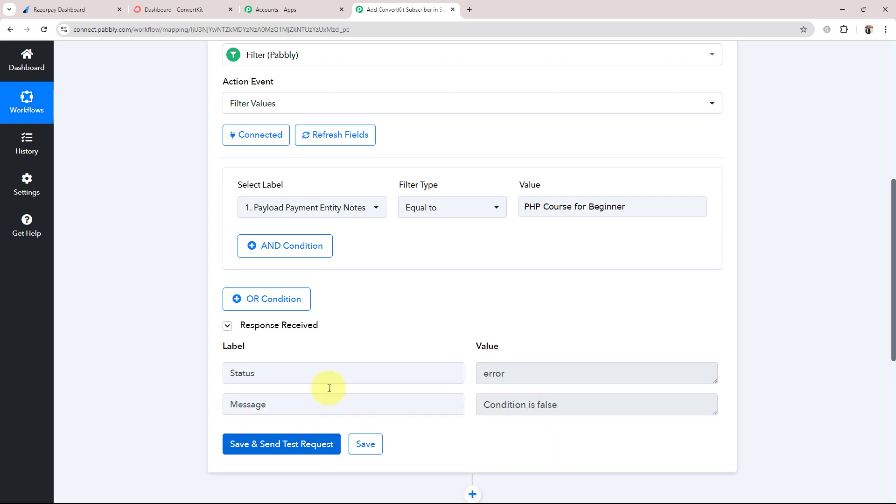
drag(529, 373, 569, 352)
Restore 'PHP Course for Beginners', retest the filter, and view Razorpay's payment pages
click(642, 204)
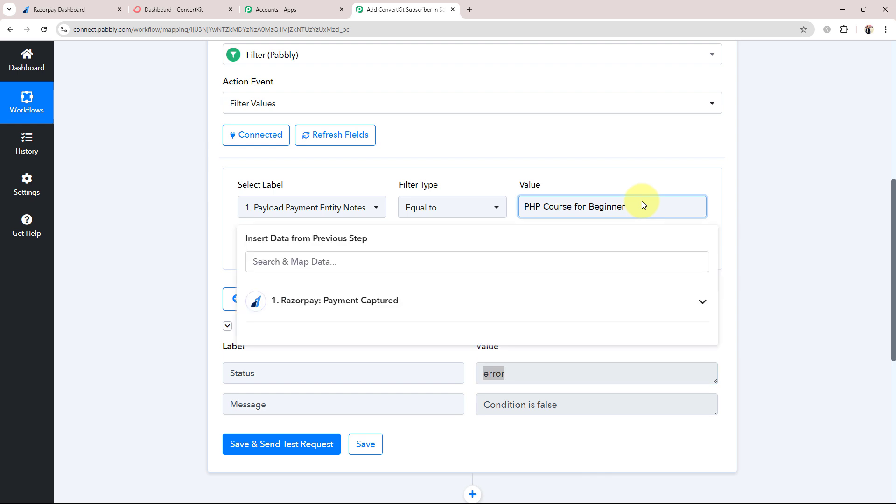
text(s)
click(158, 317)
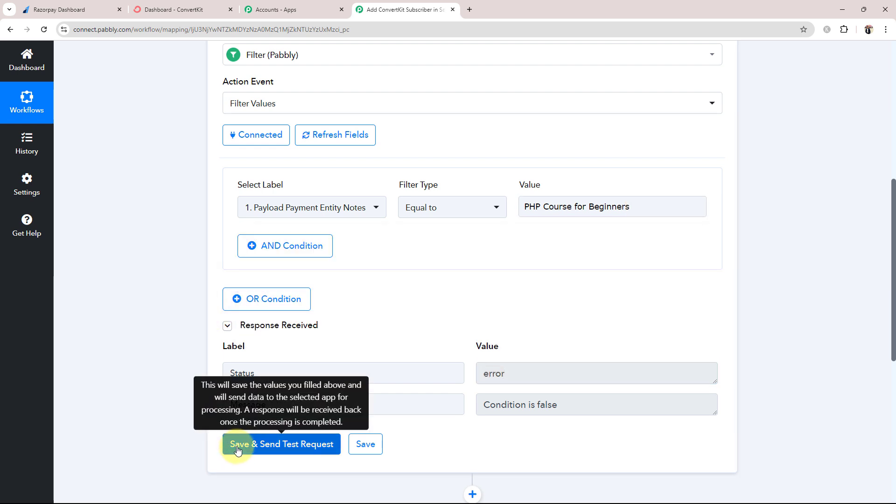
click(237, 445)
click(60, 10)
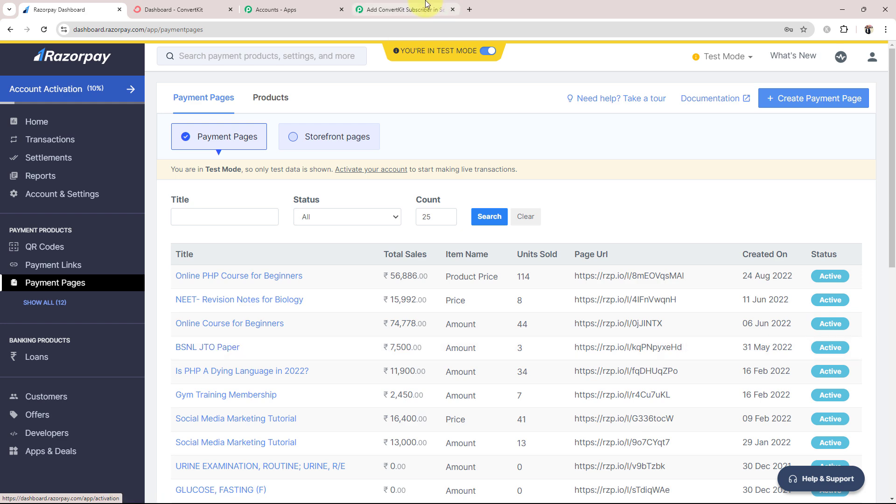
Collapse the Filter step and expand the ConvertKit Add Subscriber to a Sequence step
click(405, 9)
scroll(247, 149, up, 2)
scroll(304, 140, up, 1)
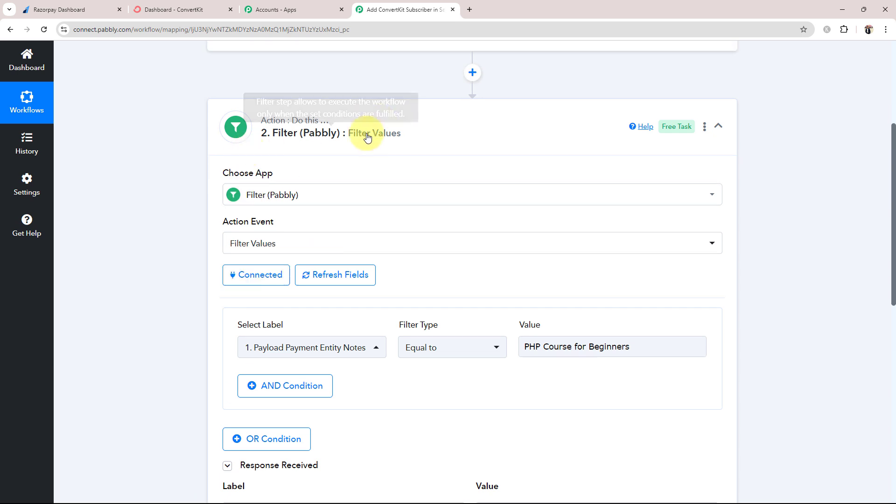
click(366, 134)
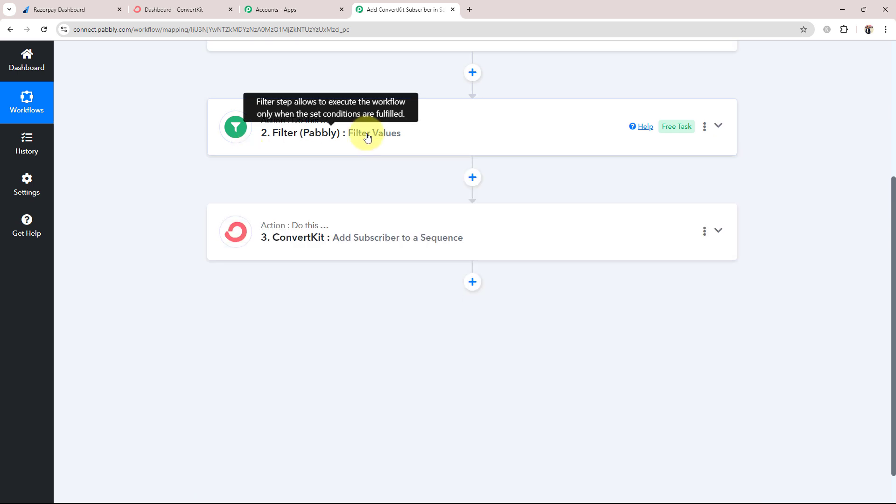
scroll(330, 190, up, 3)
click(59, 10)
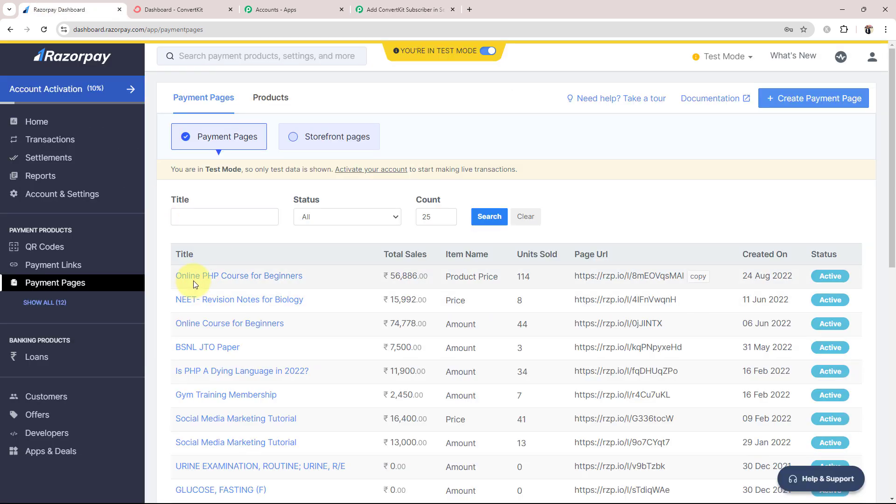
click(378, 9)
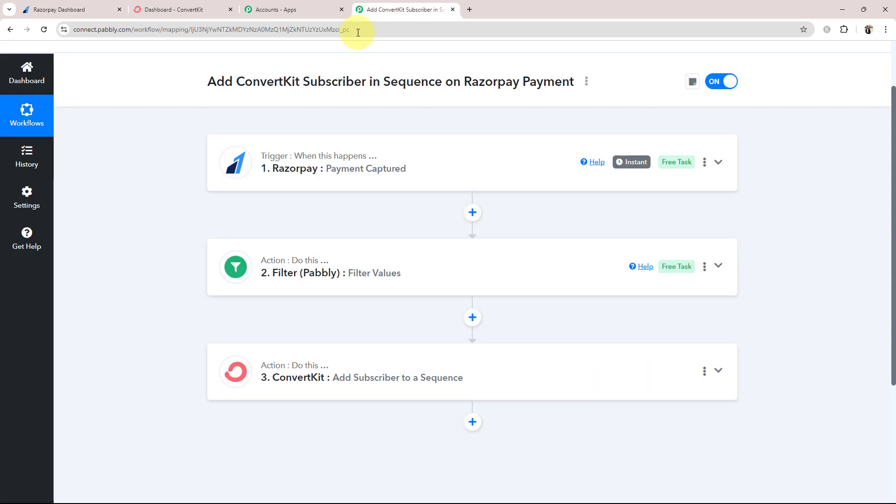
click(258, 359)
scroll(258, 359, down, 4)
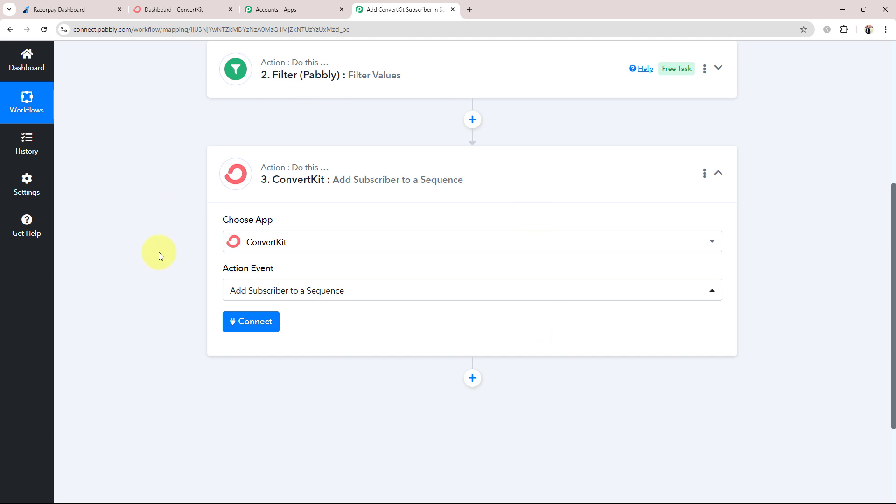
Start adding a new ConvertKit connection, ConvertKit #11, and note its API Key and API Secret fields
click(243, 325)
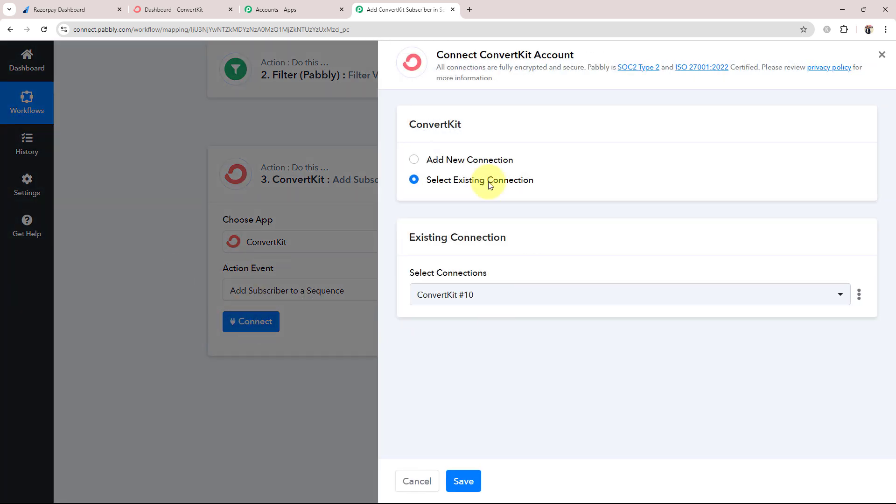
click(413, 160)
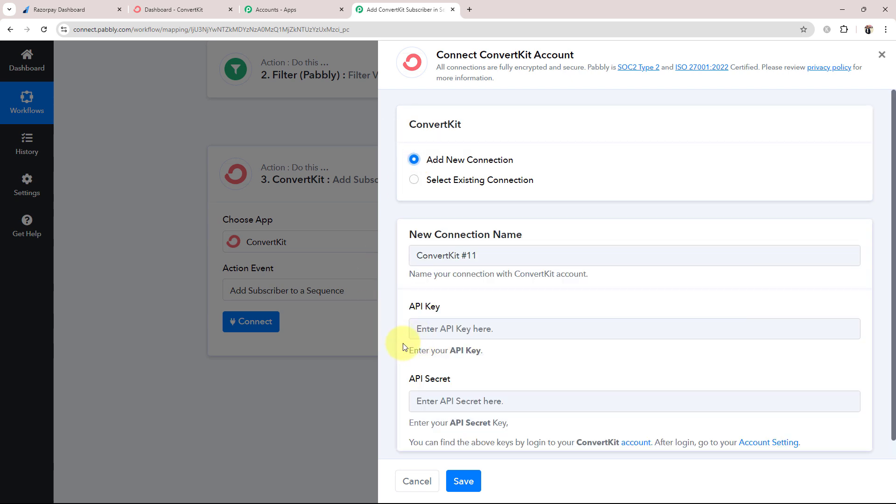
scroll(432, 294, down, 1)
drag(403, 287, 490, 287)
click(411, 364)
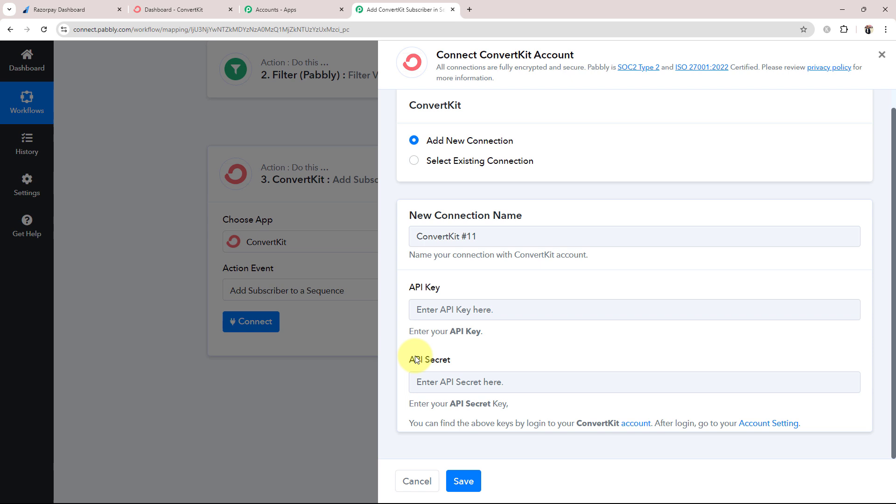
triple_click(466, 357)
click(524, 353)
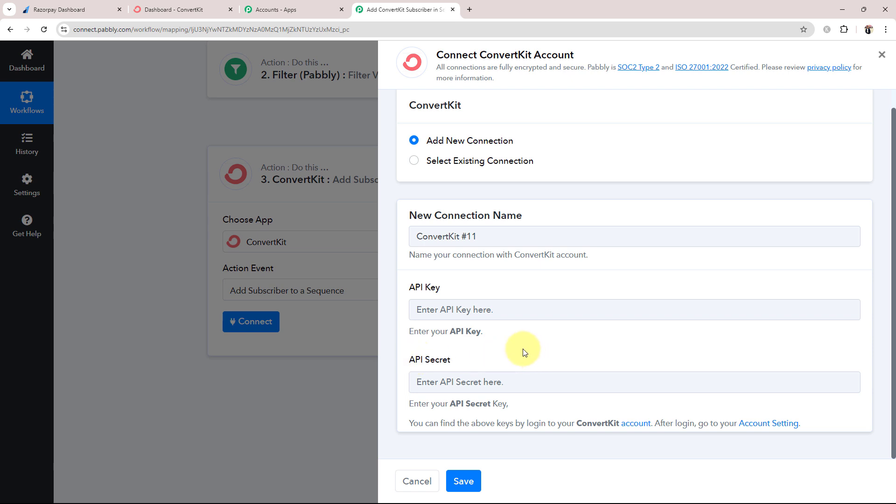
View ConvertKit's Developer settings with the API key and secret, then return to Pabbly's connection form
click(173, 9)
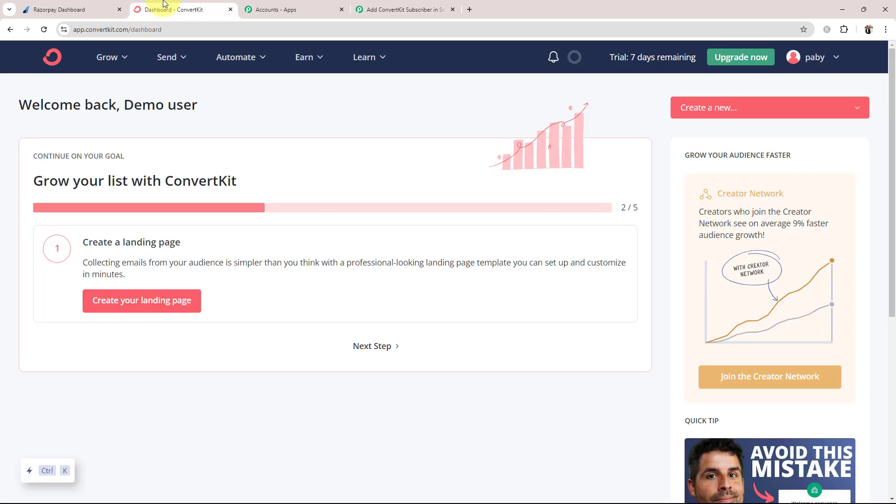
click(821, 62)
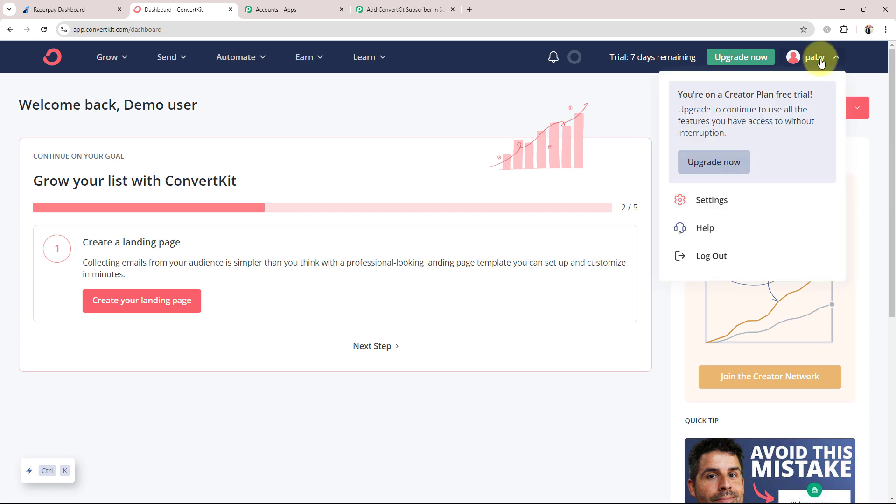
click(723, 200)
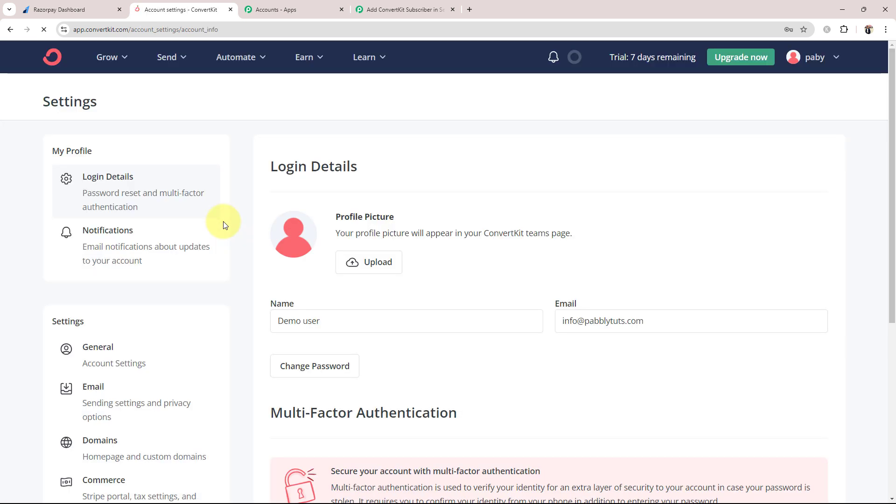
scroll(175, 265, down, 6)
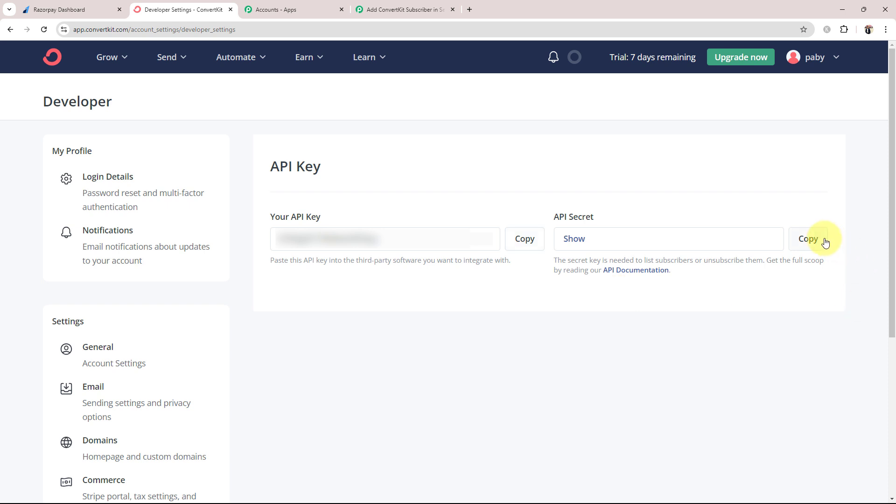
click(405, 10)
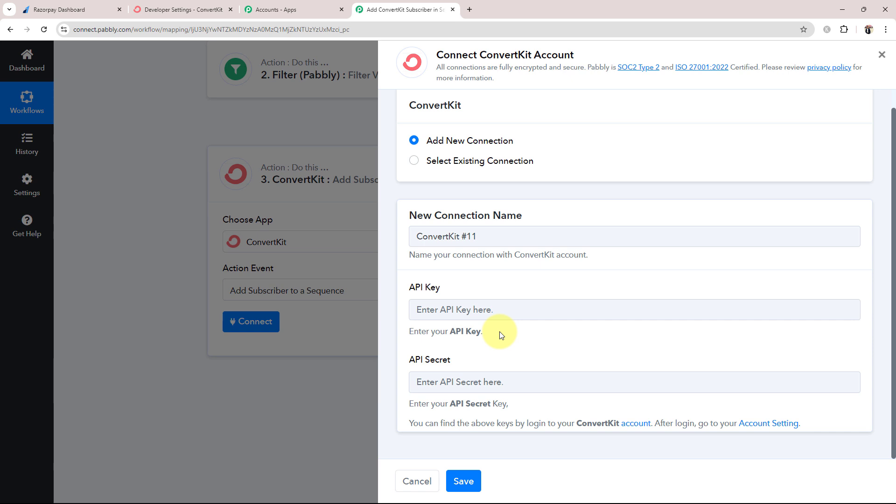
Connect through existing ConvertKit #10, save, and inspect the Sequences ID dropdown showing New IndiaMART Leads
click(414, 161)
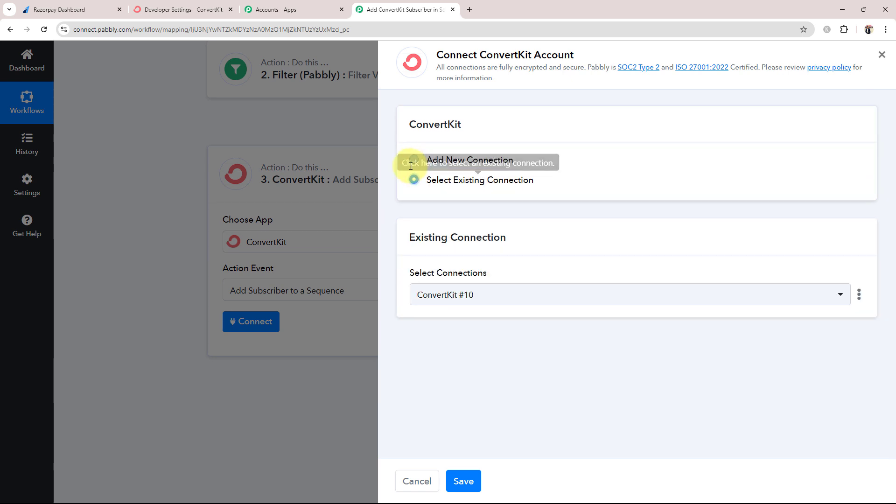
click(466, 482)
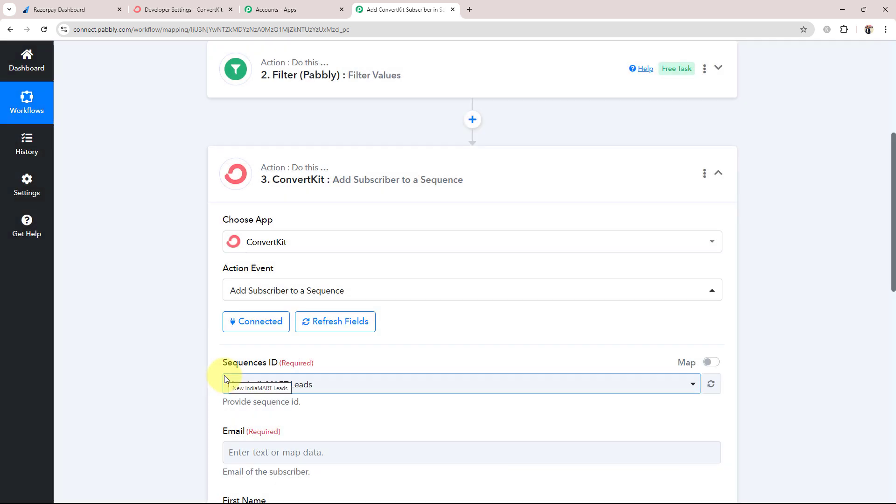
scroll(182, 267, down, 1)
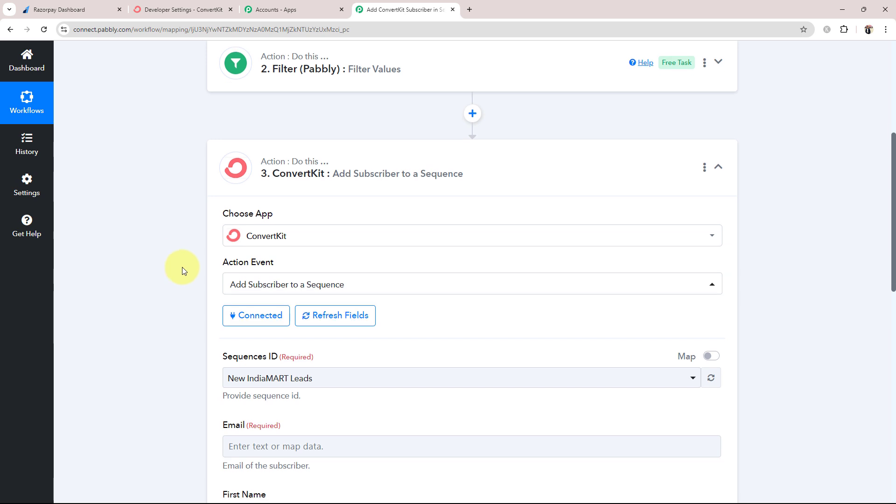
scroll(182, 267, down, 2)
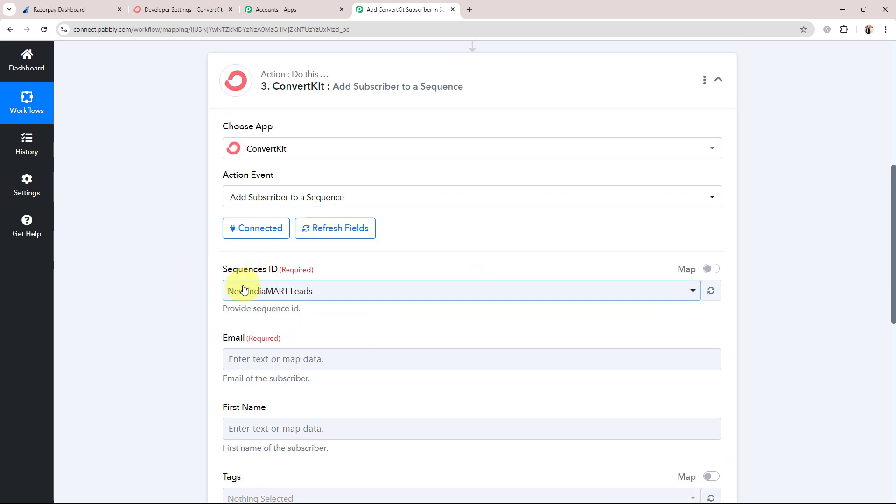
drag(224, 269, 291, 269)
click(153, 303)
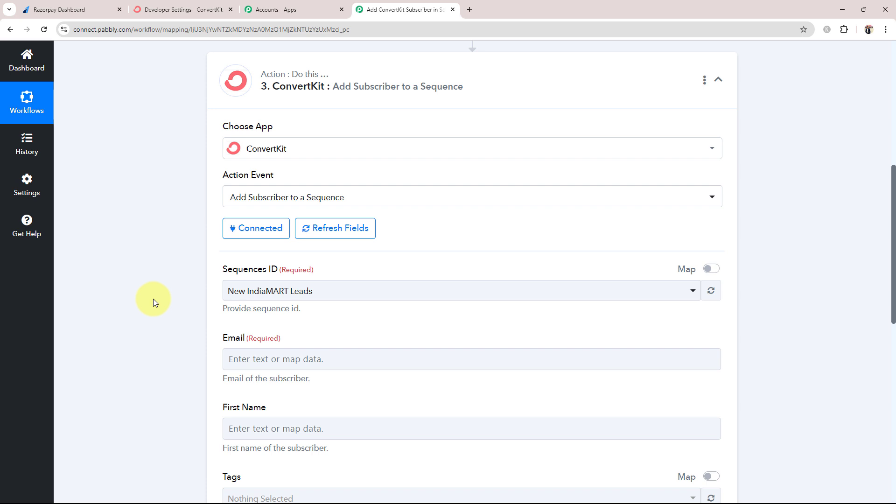
click(319, 295)
click(149, 332)
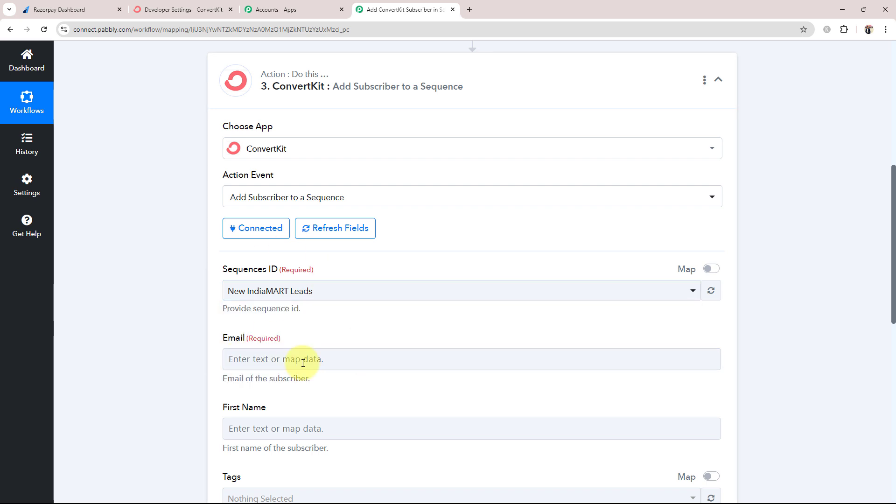
Check ConvertKit's Send > Sequences list for New IndiaMART Leads and PHP Course, then go back to Pabbly
click(160, 7)
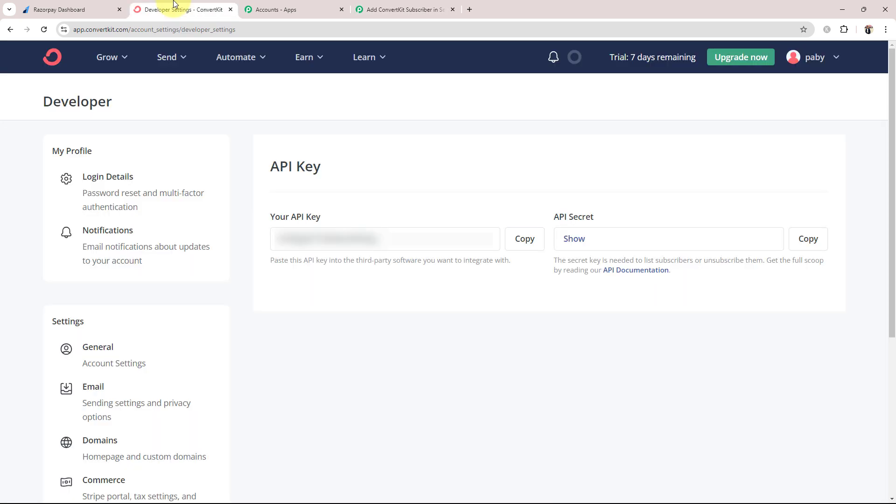
click(168, 56)
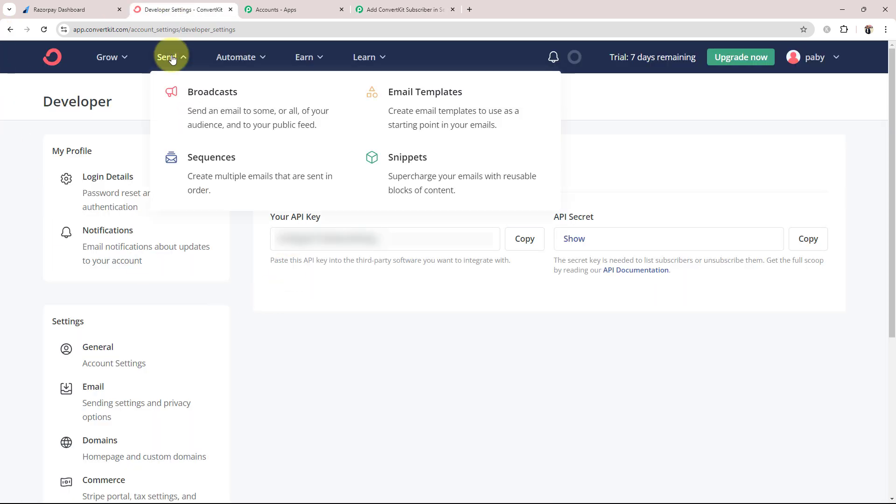
click(209, 174)
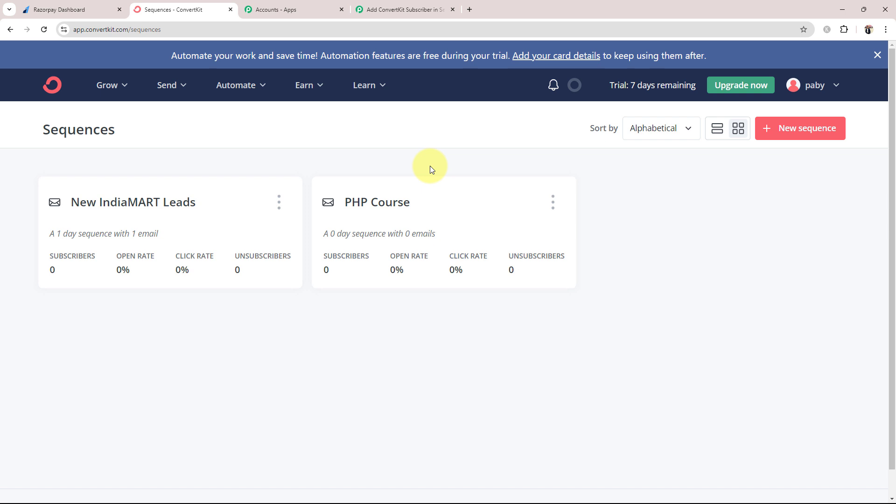
click(432, 9)
Choose PHP Course as the Sequences ID and bring up the data-mapping list for Email
click(246, 296)
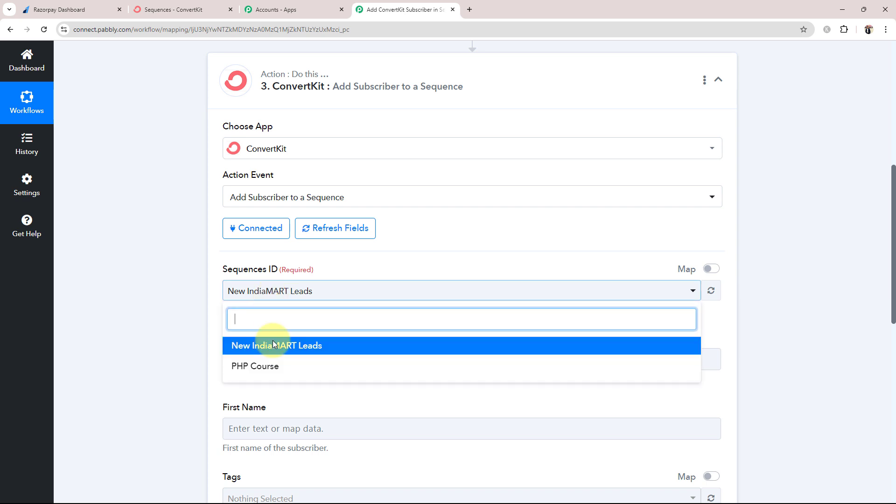
click(267, 367)
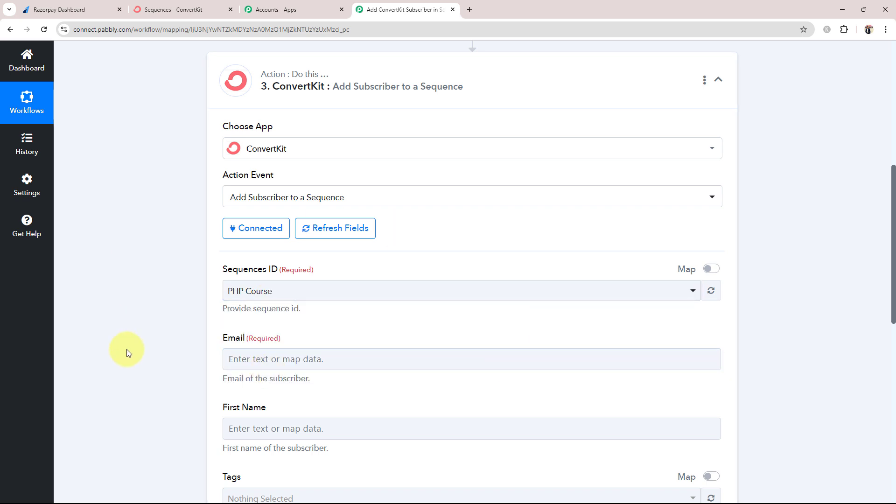
scroll(127, 353, down, 4)
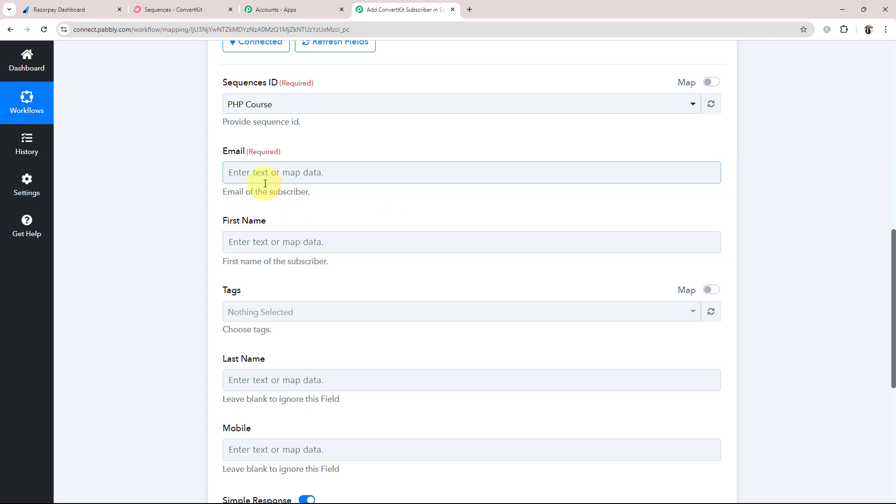
drag(249, 151, 321, 150)
click(190, 214)
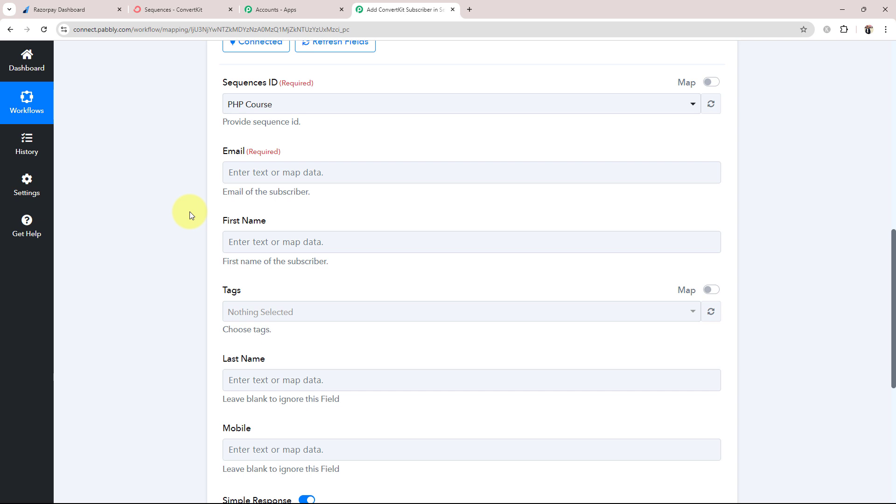
click(241, 182)
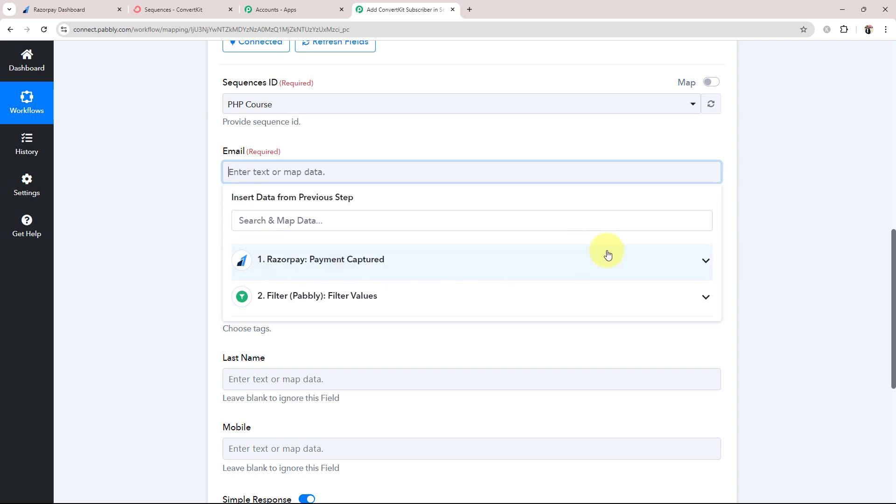
Map the Razorpay payment notes email and first name into Email and First Name
click(665, 264)
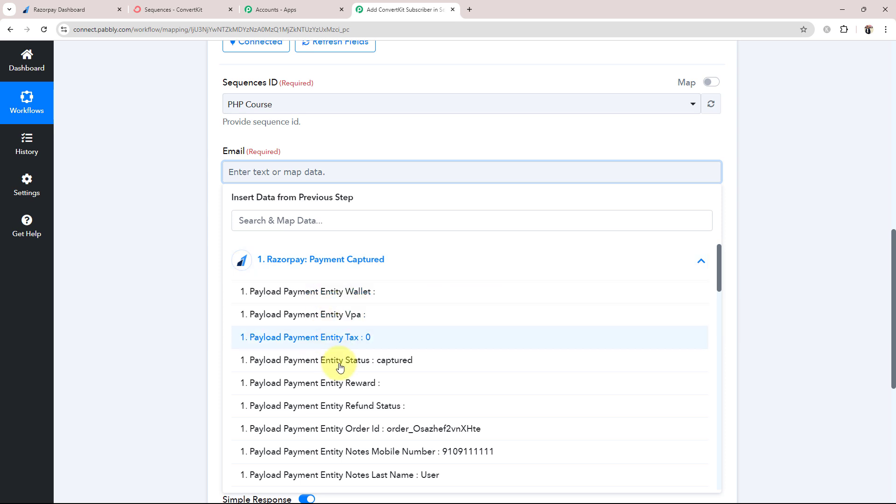
scroll(348, 364, down, 1)
scroll(348, 371, down, 1)
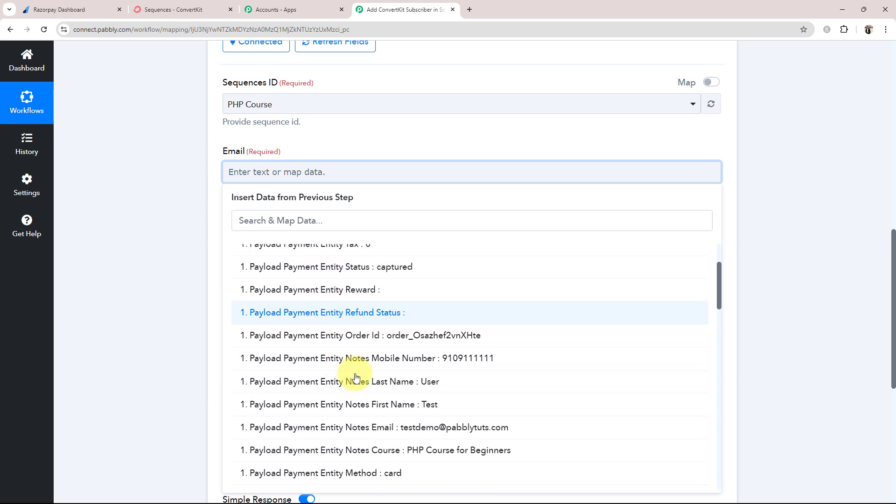
click(404, 432)
click(127, 247)
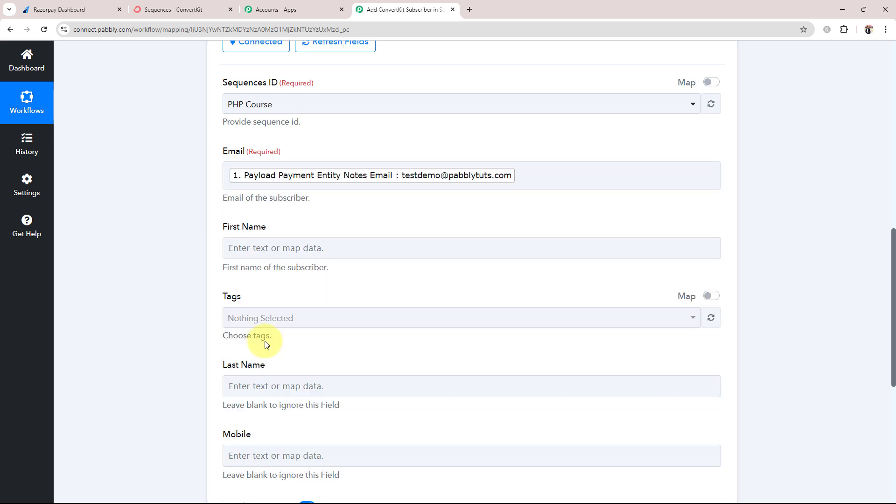
click(370, 246)
click(294, 335)
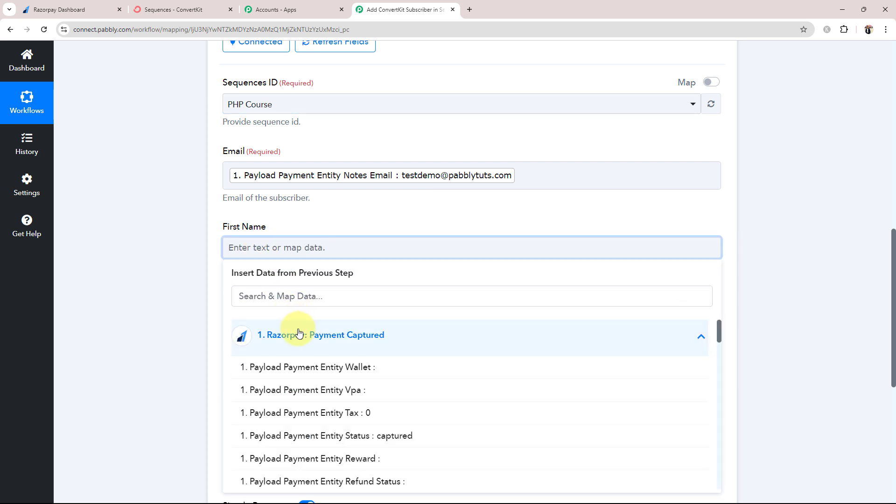
scroll(308, 400, down, 1)
scroll(308, 400, down, 3)
click(409, 386)
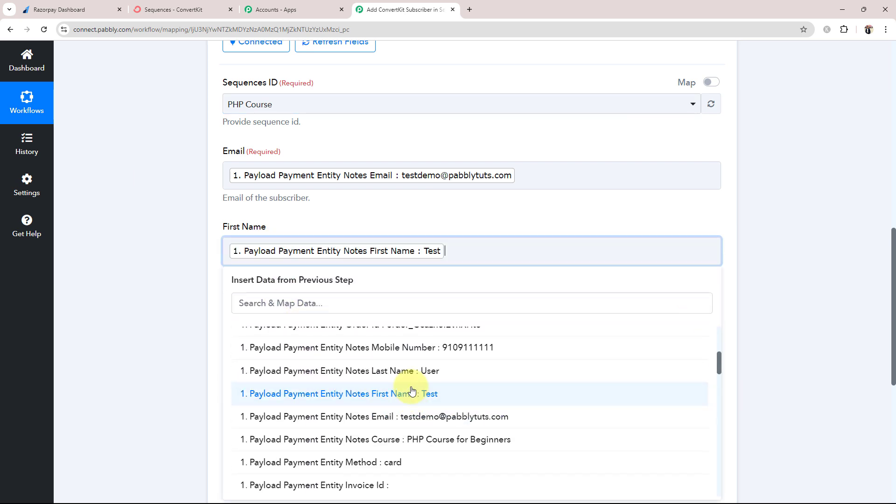
click(178, 282)
Map the Razorpay payment notes last name and mobile number into Last Name and Mobile
scroll(178, 280, down, 3)
click(237, 254)
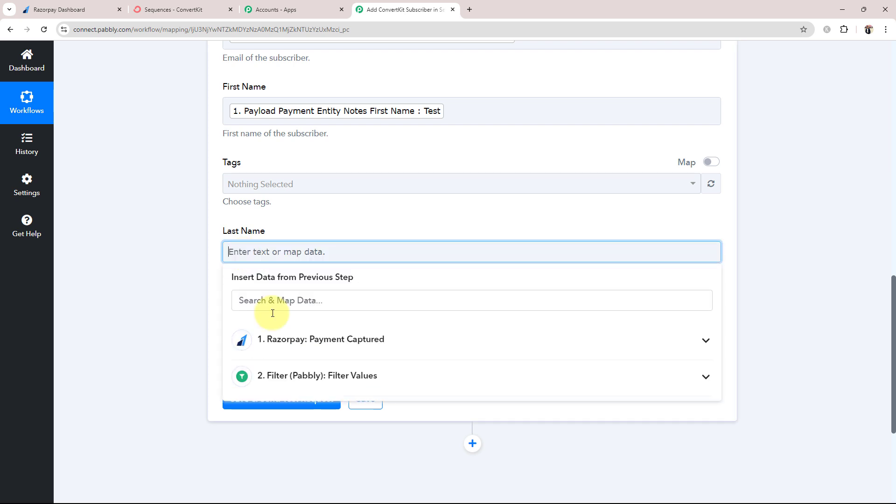
click(276, 340)
scroll(391, 467, down, 4)
click(380, 415)
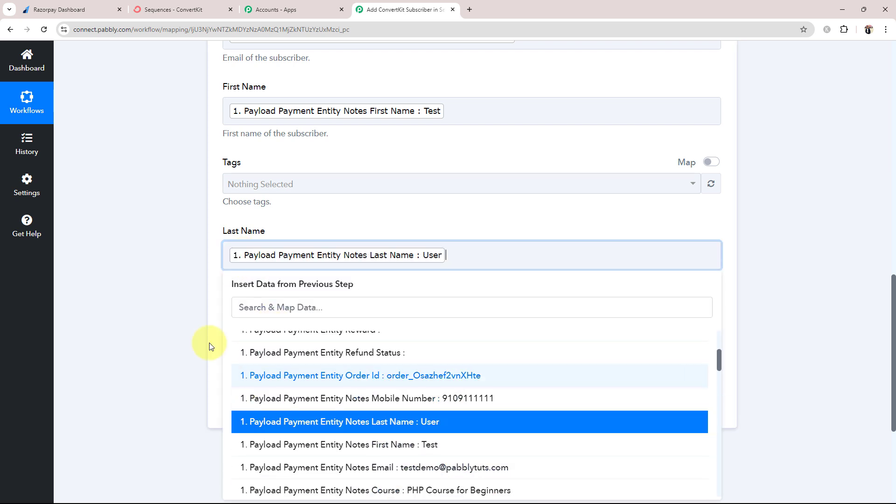
click(109, 312)
click(258, 323)
click(296, 412)
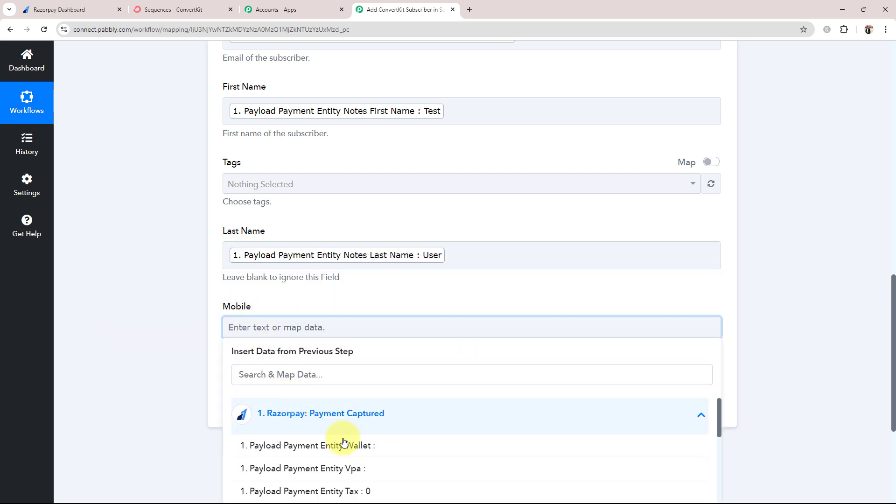
scroll(357, 442, down, 4)
click(362, 465)
click(107, 292)
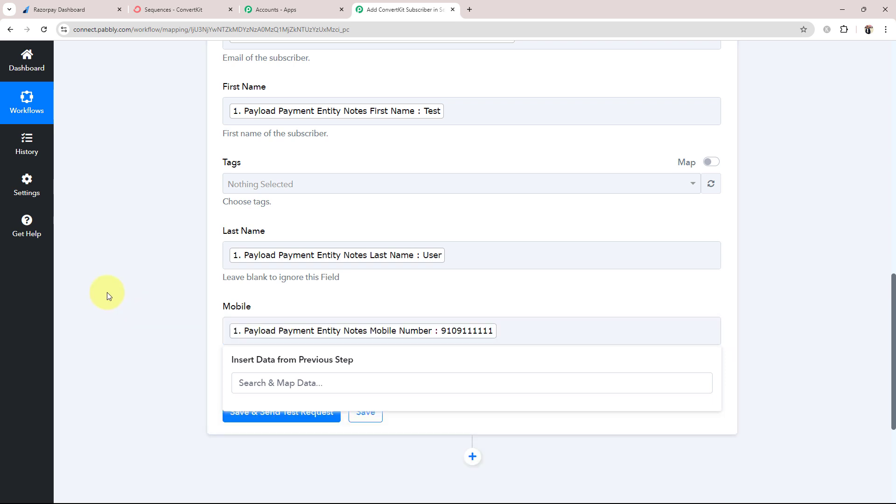
Review the optional Tags field, then switch to ConvertKit's Sequences page
scroll(142, 292, up, 3)
scroll(173, 304, down, 2)
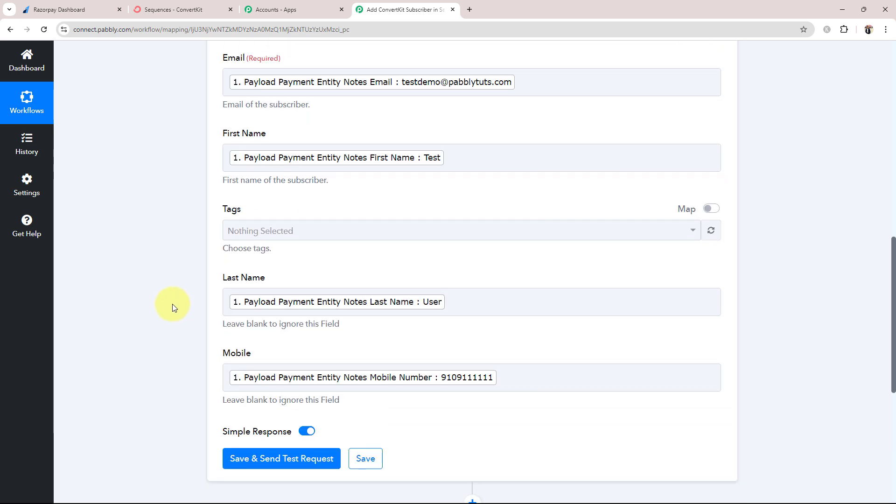
drag(216, 207, 276, 213)
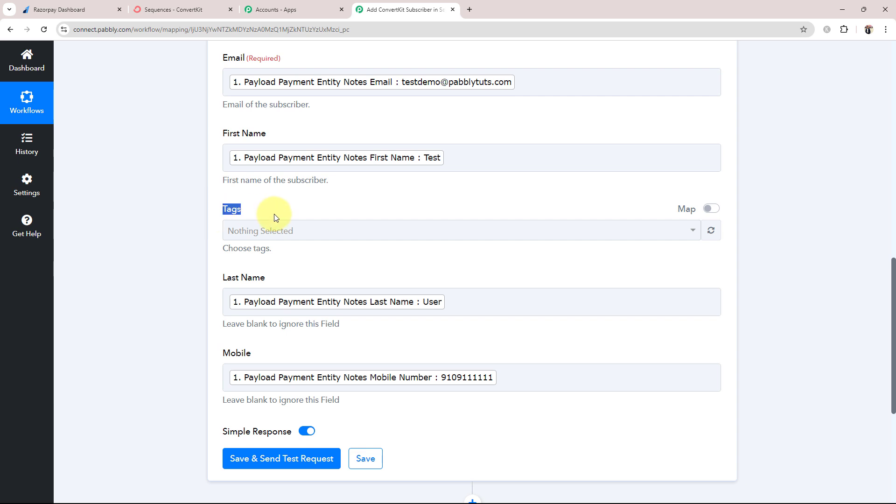
click(186, 239)
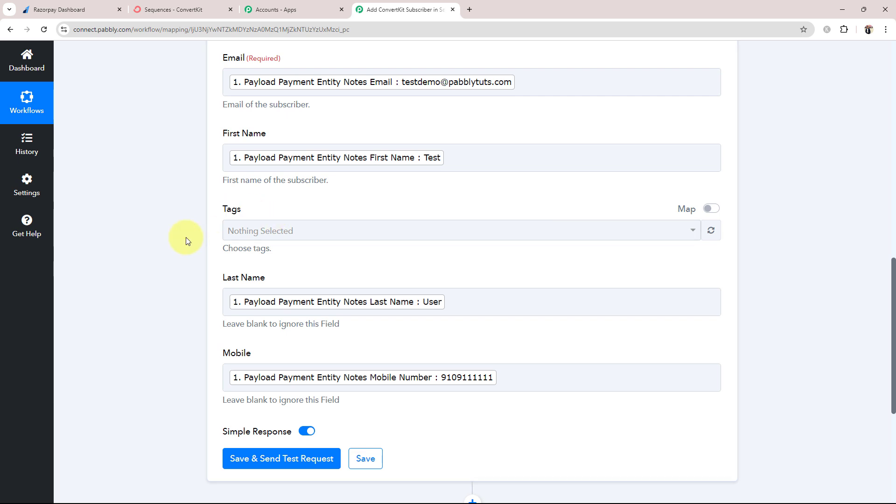
click(151, 9)
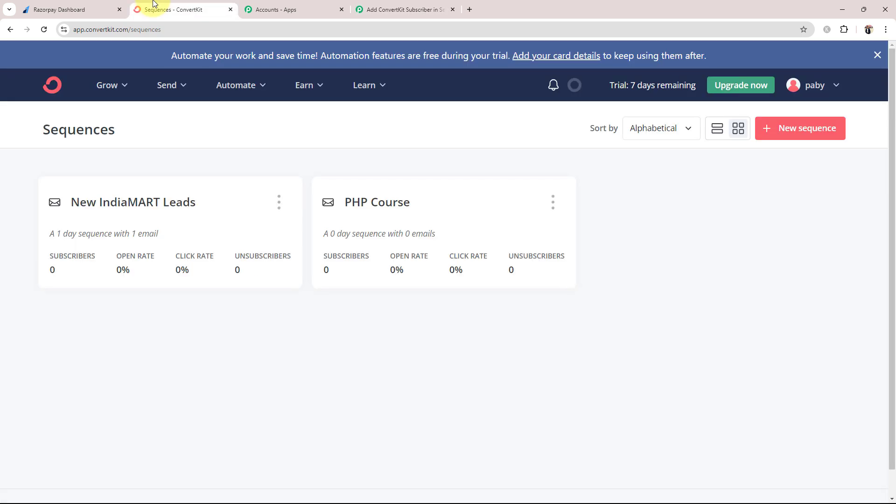
Confirm ConvertKit's Grow > Subscribers list shows 0 subscribers, then return to Pabbly
click(91, 89)
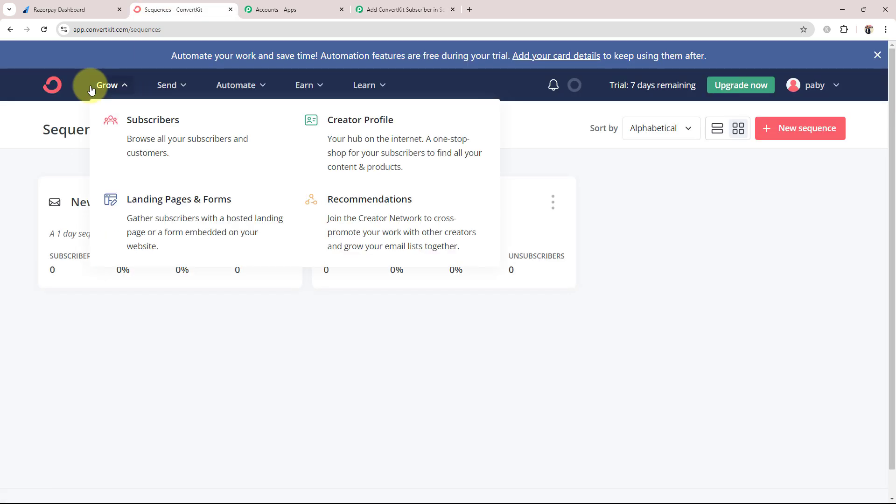
click(166, 136)
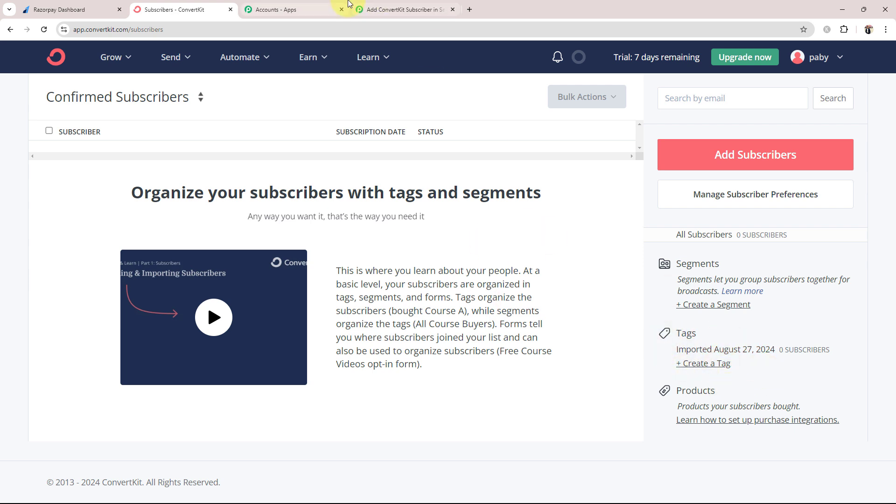
click(401, 10)
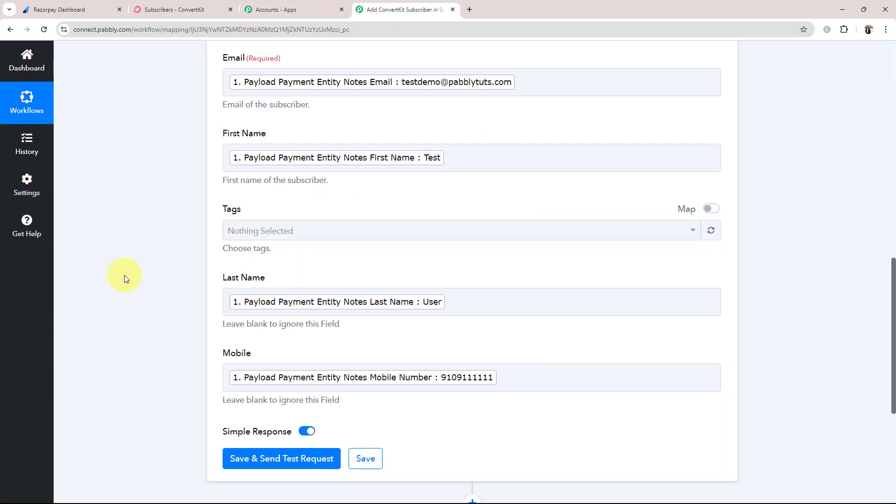
Check the First Name mapping and remove the stray text after the Last Name mapping
scroll(124, 276, up, 1)
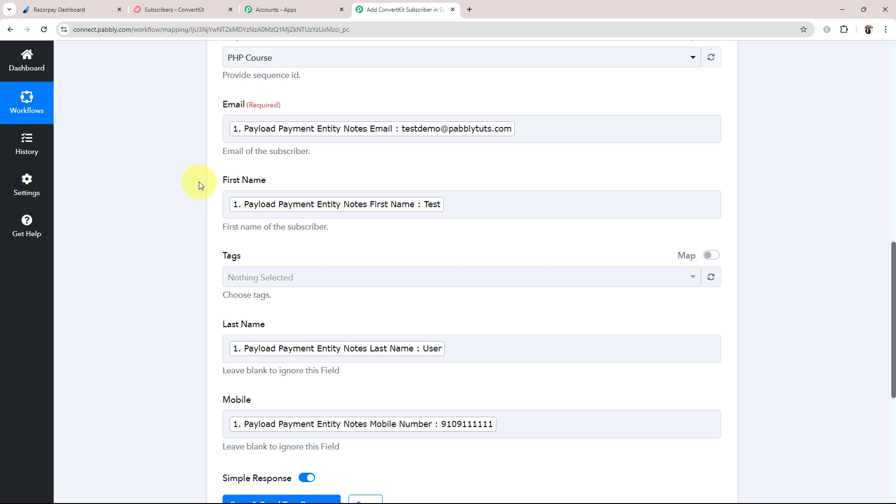
click(244, 213)
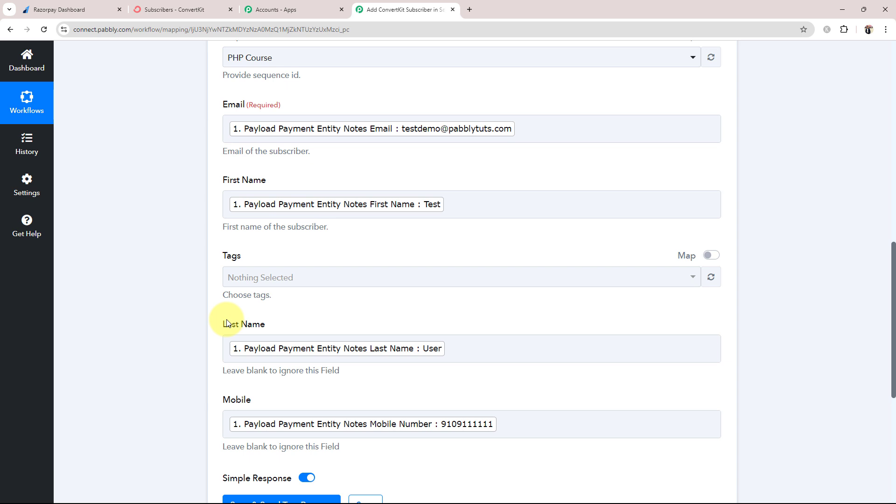
click(479, 344)
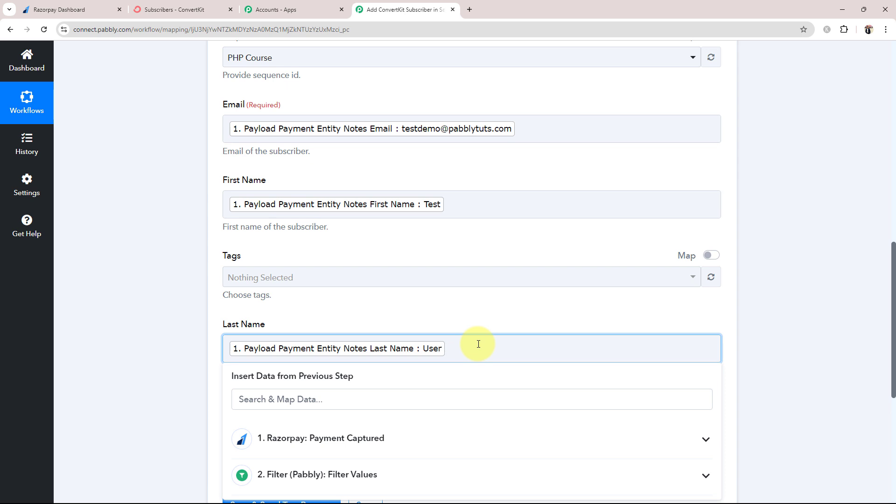
text(Use)
key(BackSpace)
key(BackSpace)
key(BackSpace)
key(BackSpace)
click(131, 280)
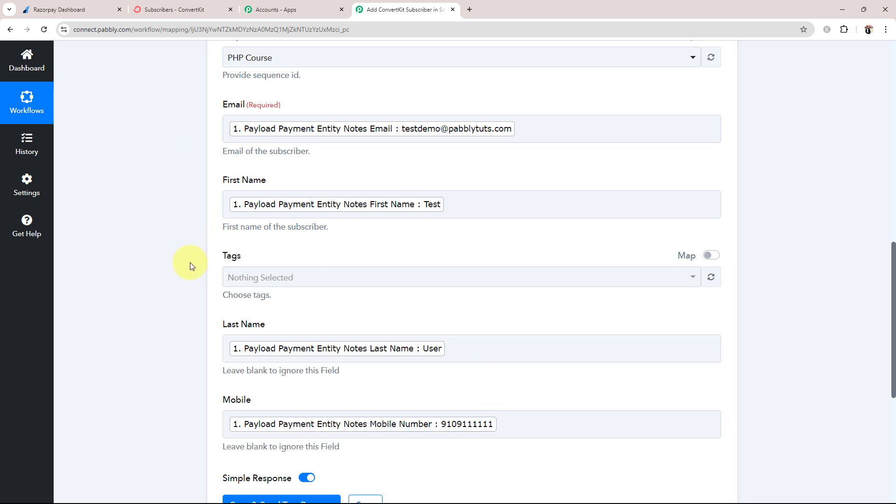
Save and send a test request, reviewing the returned creation time, last name User and mobile
scroll(189, 263, down, 2)
click(257, 416)
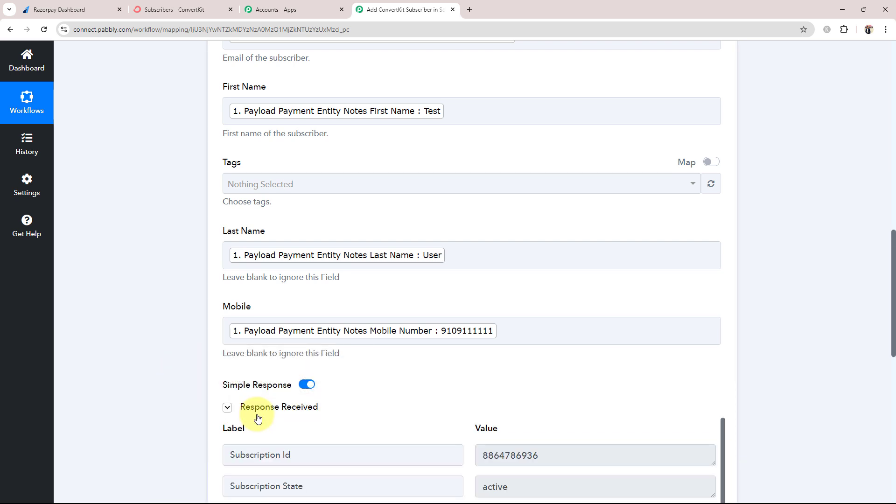
scroll(208, 340, down, 3)
scroll(623, 380, down, 4)
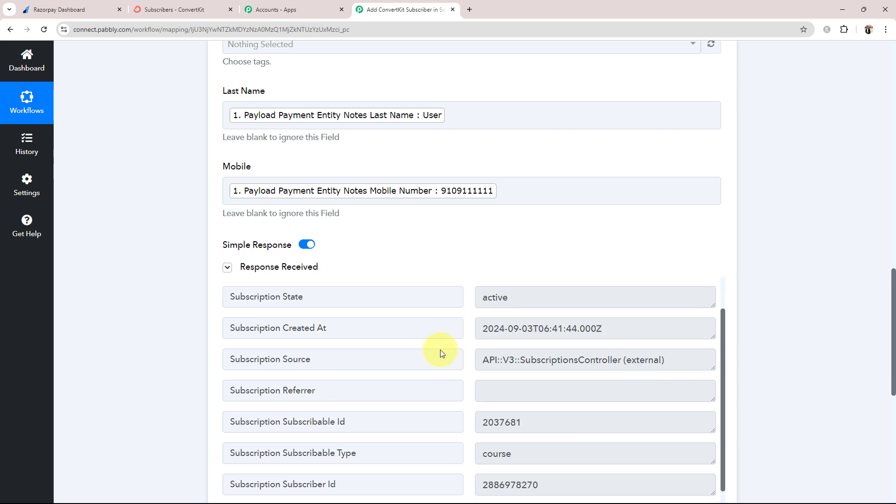
scroll(183, 350, down, 4)
drag(652, 244, 404, 230)
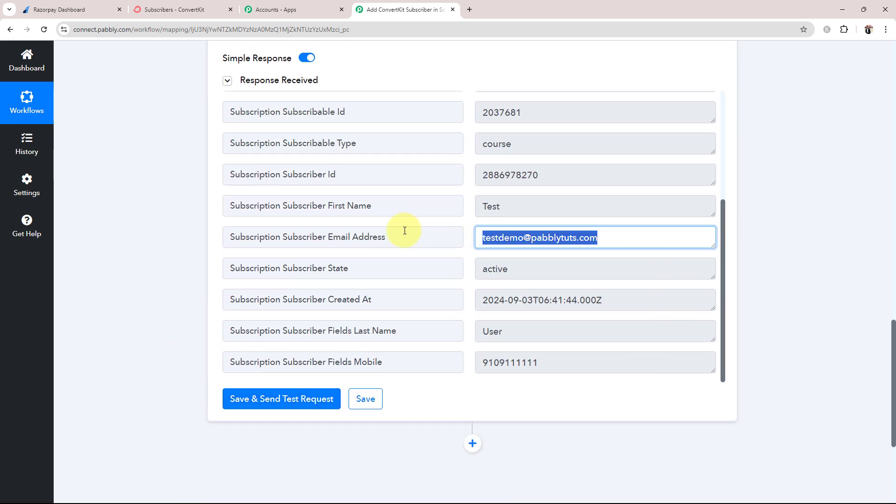
drag(640, 305, 427, 309)
drag(555, 336, 453, 327)
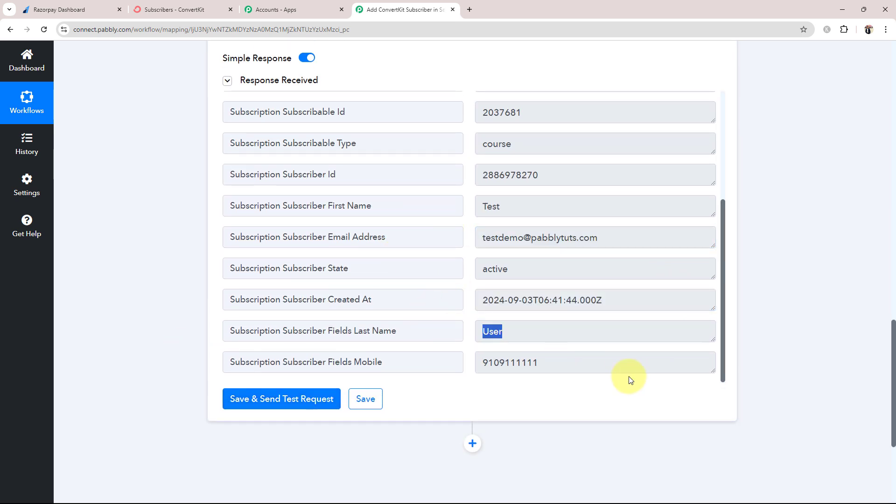
drag(615, 366, 405, 357)
scroll(419, 345, up, 4)
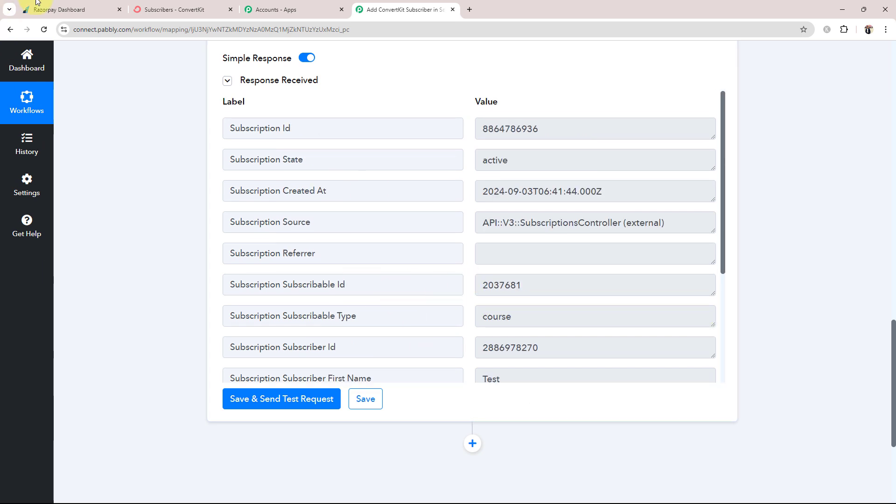
click(139, 10)
Reload ConvertKit's subscribers and open the Test User record to verify email, first name and mobile
click(118, 63)
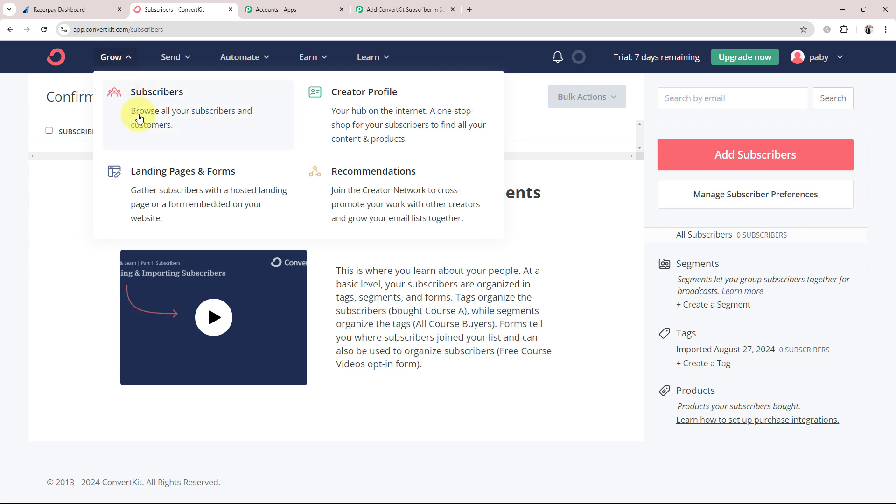
click(142, 123)
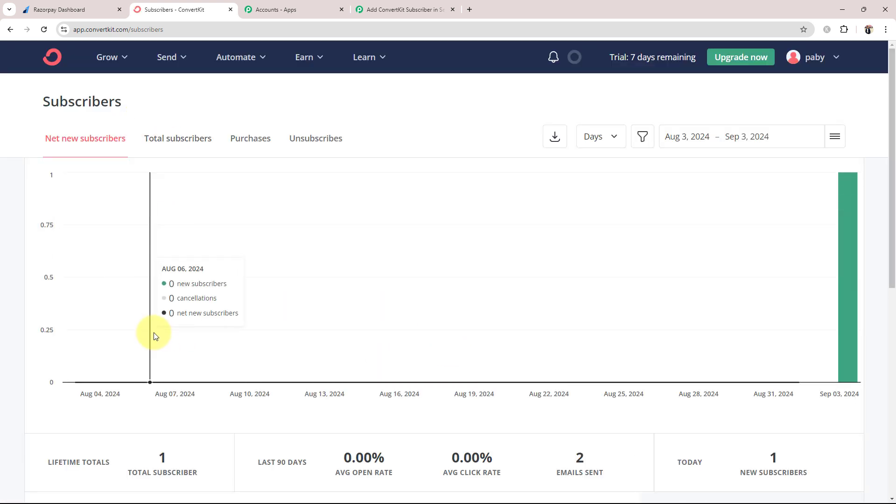
scroll(156, 336, down, 3)
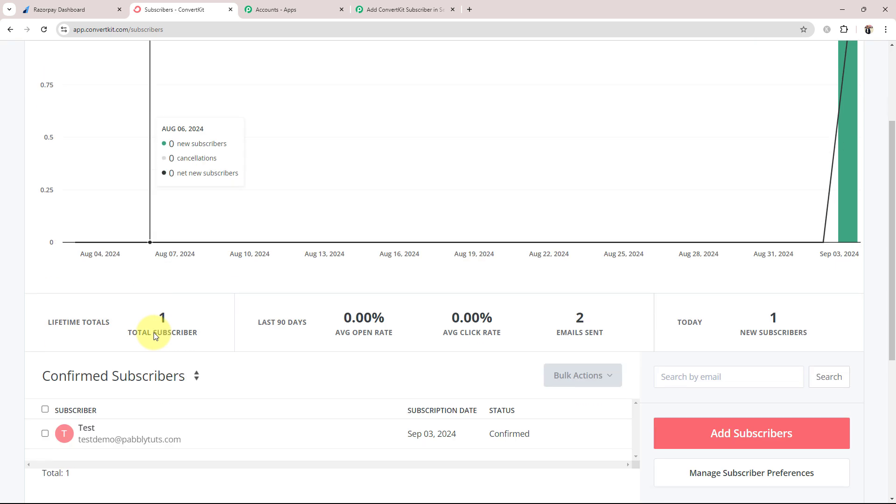
click(93, 435)
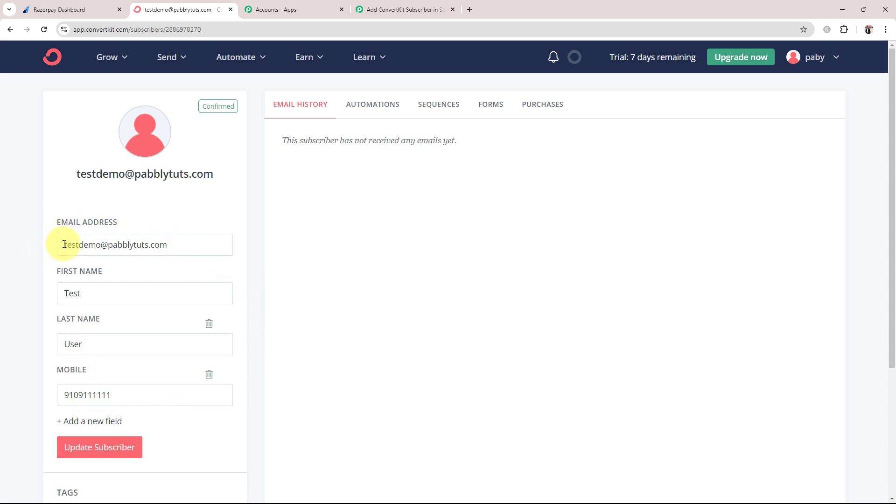
drag(62, 243, 209, 227)
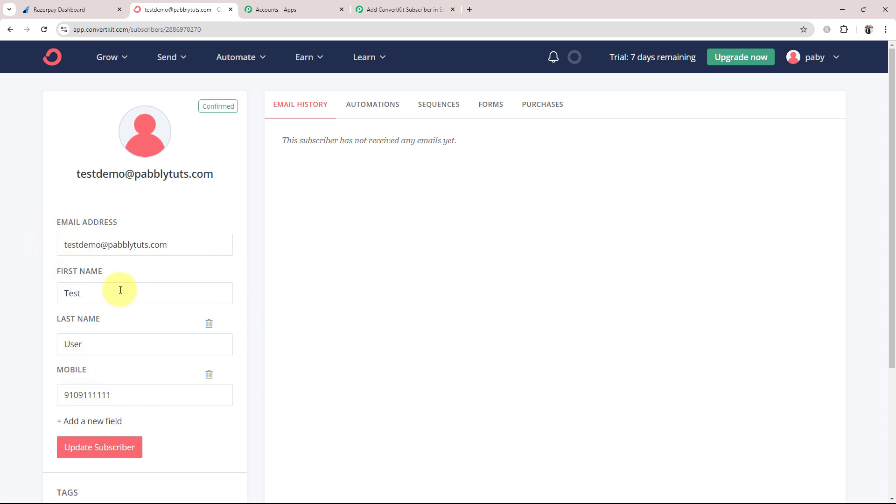
drag(120, 292, 68, 293)
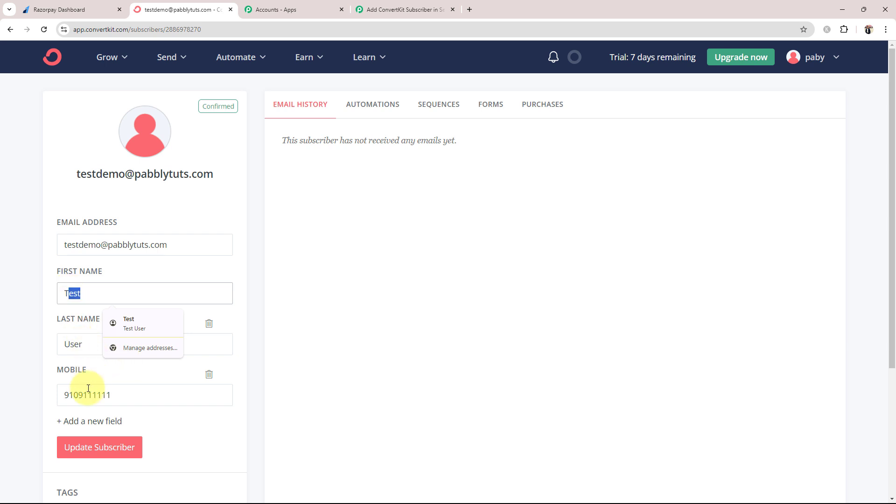
click(122, 396)
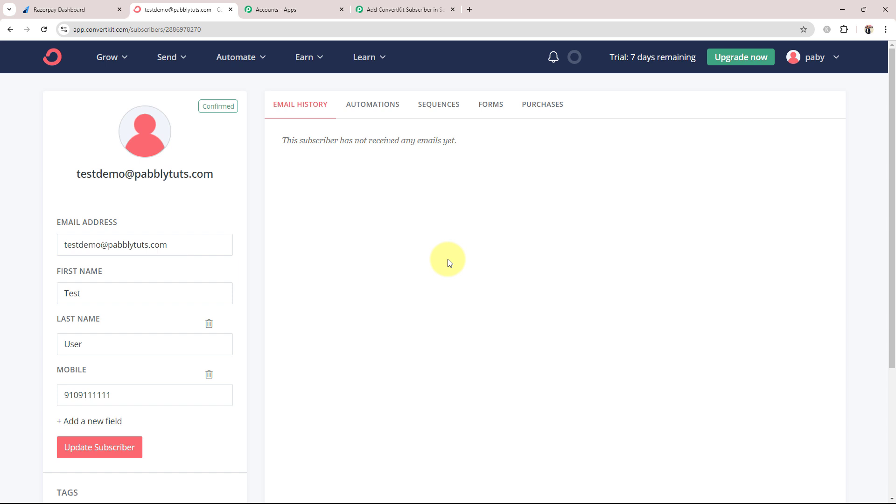
click(447, 8)
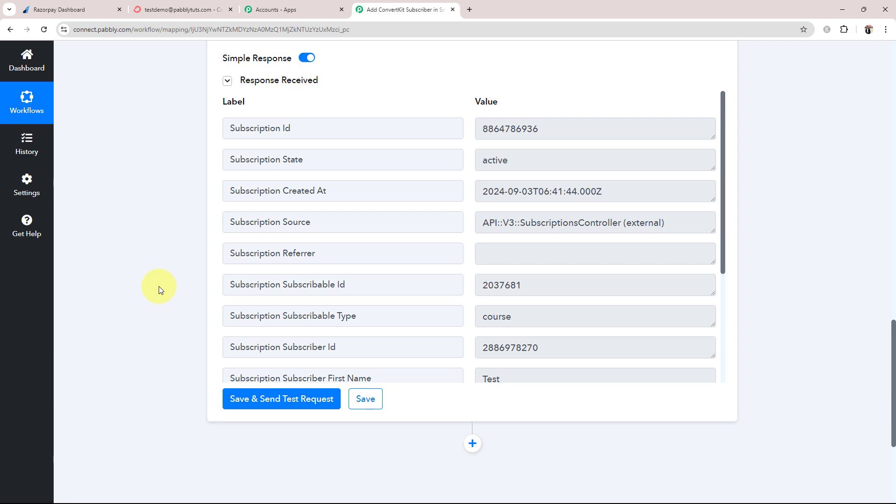
Collapse the ConvertKit step to display the whole trigger, filter and ConvertKit workflow, then go to Razorpay
scroll(214, 334, up, 20)
click(384, 333)
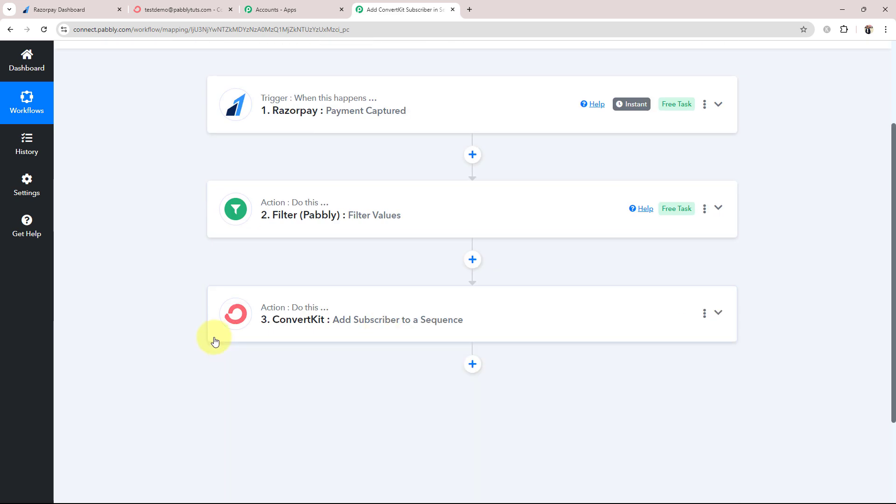
scroll(214, 340, up, 3)
mouse_move(637, 240)
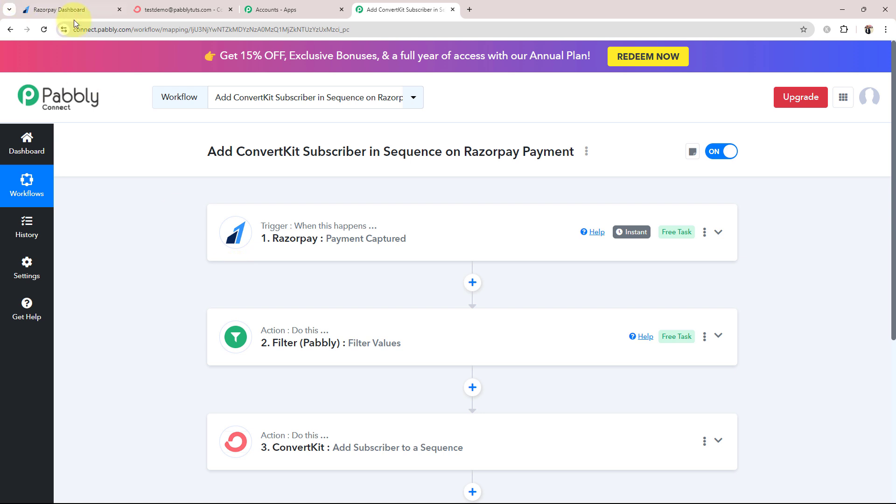
click(64, 9)
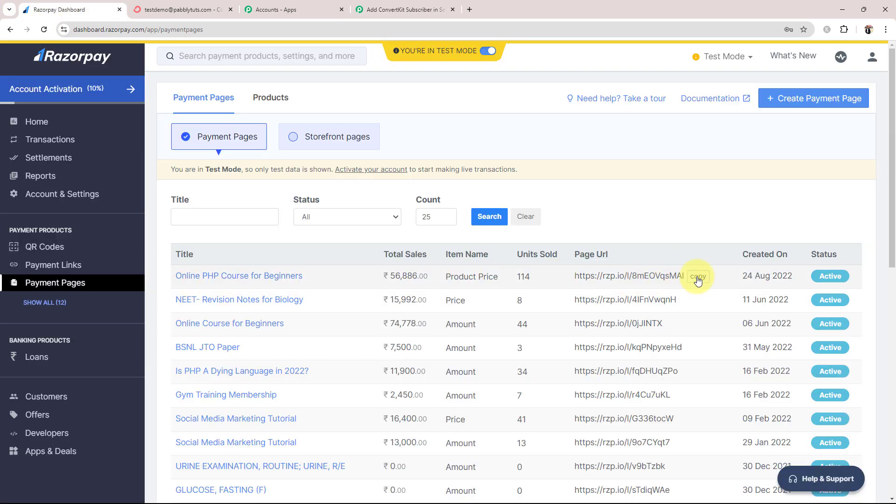
Copy the Online PHP Course for Beginners payment page link and load it in a new tab
click(698, 278)
click(469, 10)
click(362, 230)
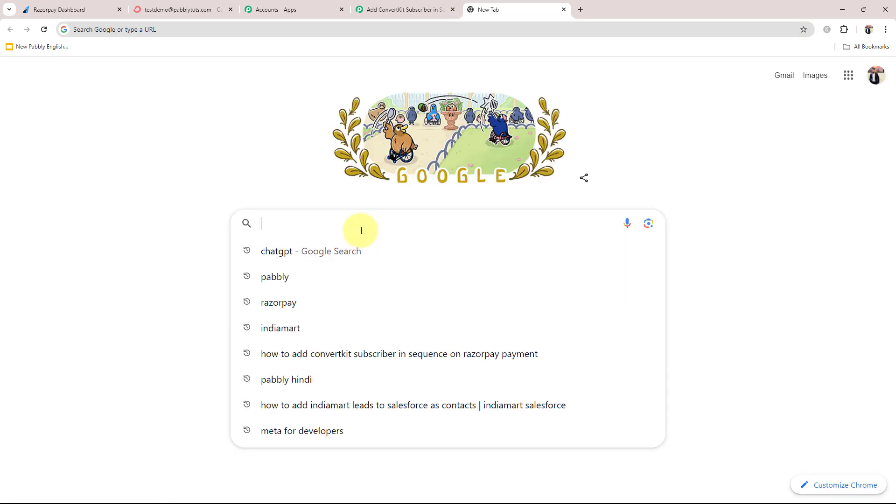
key(ctrl+v)
key(Return)
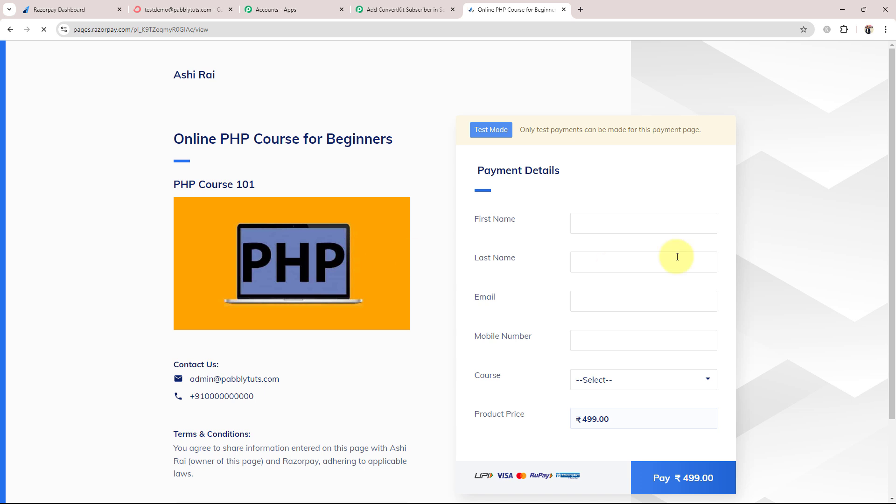
Autofill the demo buyer's details, pick PHP Course for Beginners, and start paying ₹499
click(587, 223)
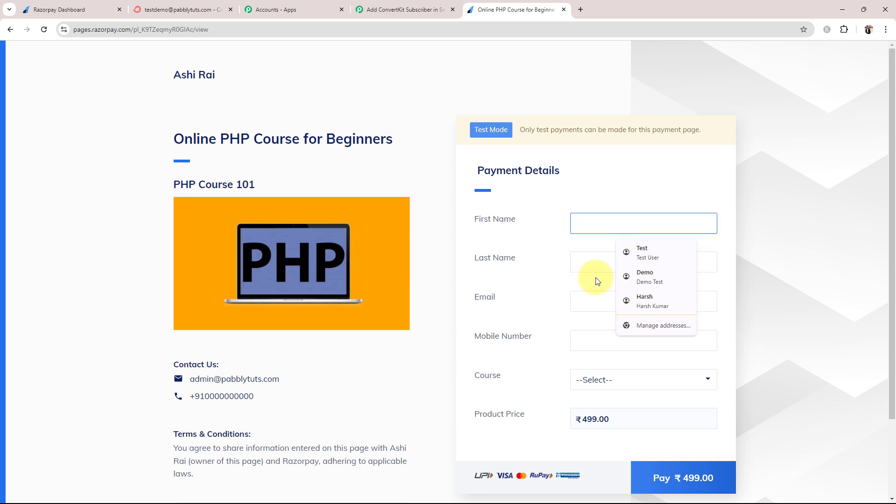
click(645, 278)
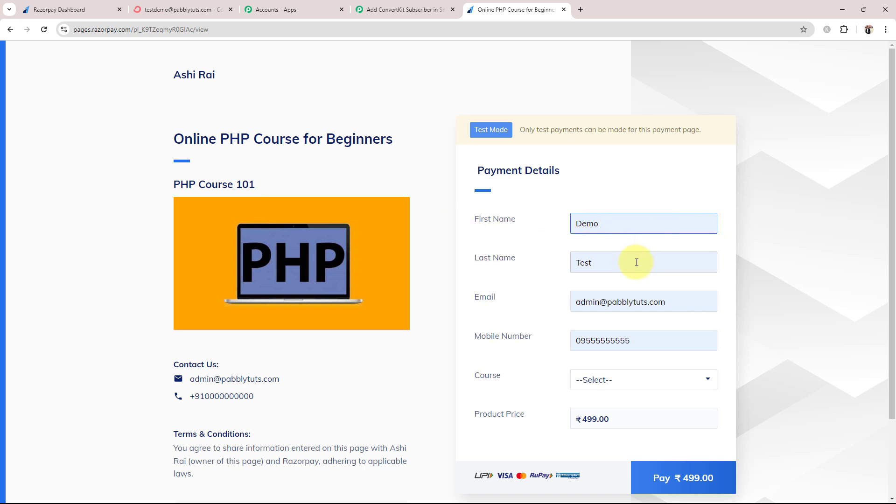
click(614, 379)
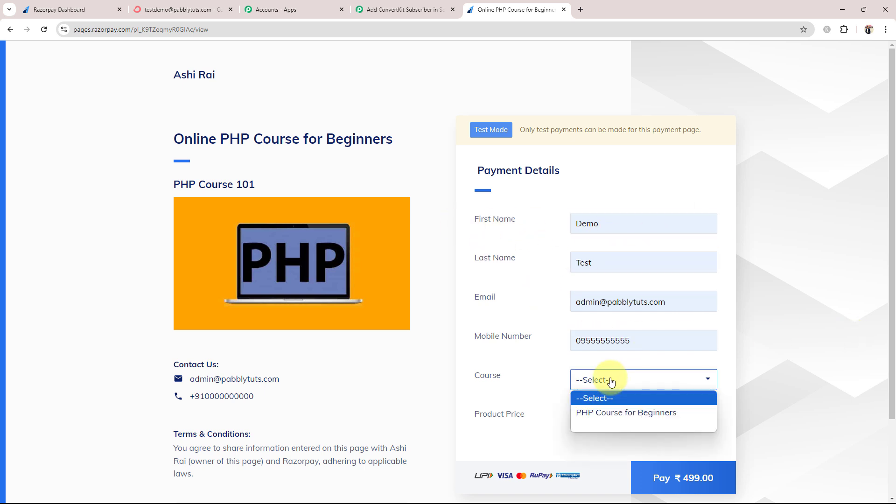
click(605, 411)
click(667, 478)
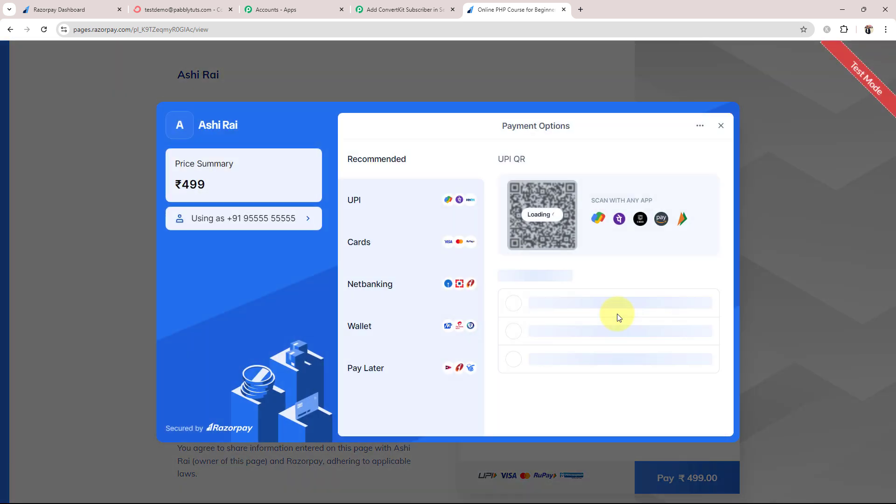
Pay by card, entering the test Visa card number, expiry 06/33 and its CVV
click(364, 226)
click(526, 181)
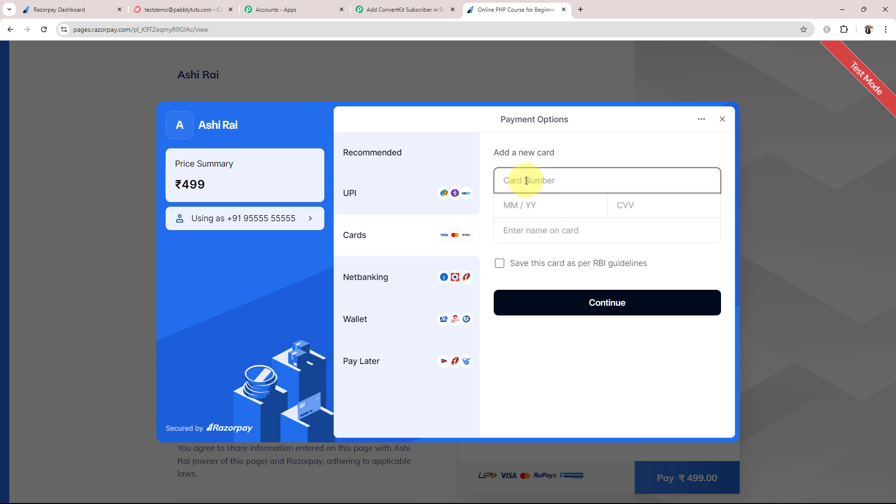
text(4111111111111111)
click(532, 203)
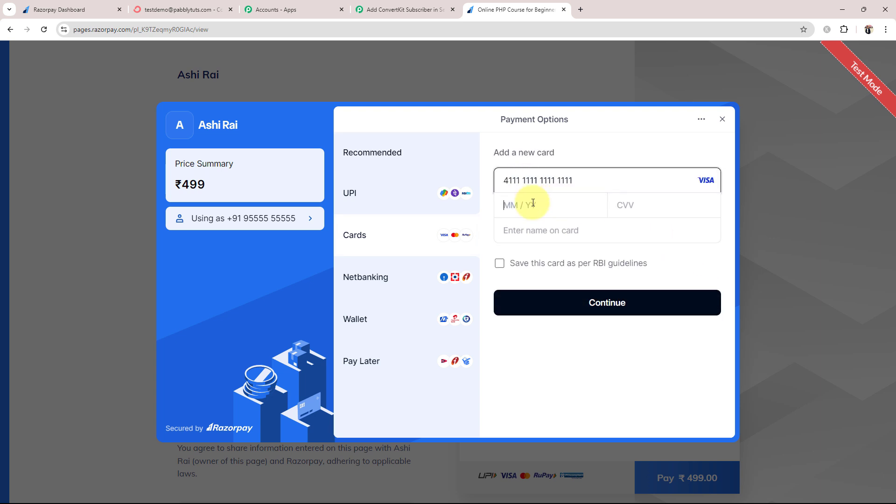
text(0633)
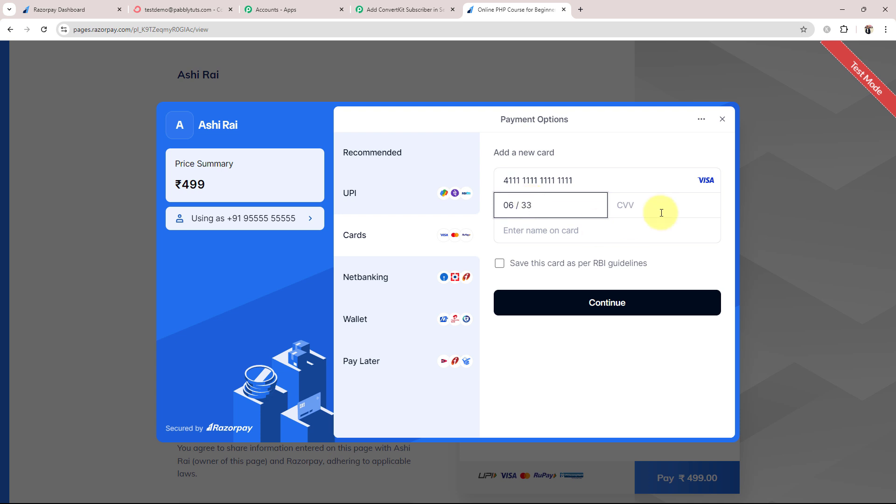
click(676, 207)
text(111)
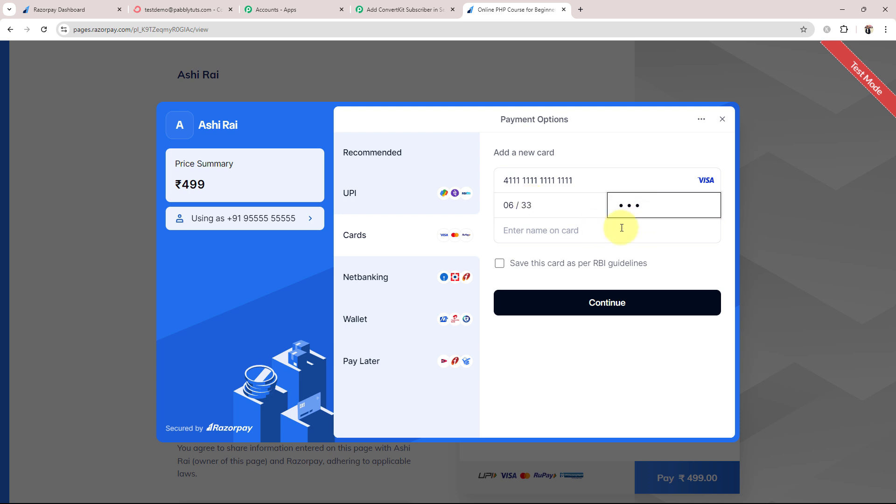
click(621, 229)
click(555, 258)
click(553, 306)
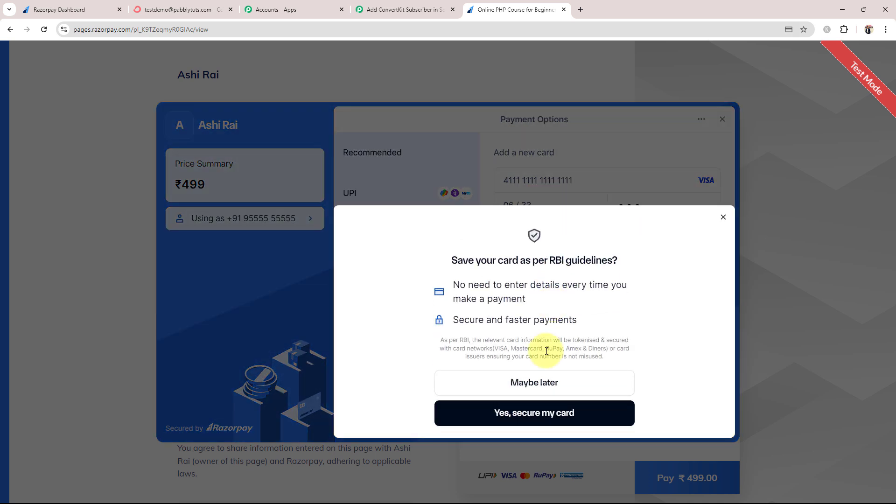
Decline saving the card, submit the one-time code, and switch to ConvertKit
click(525, 382)
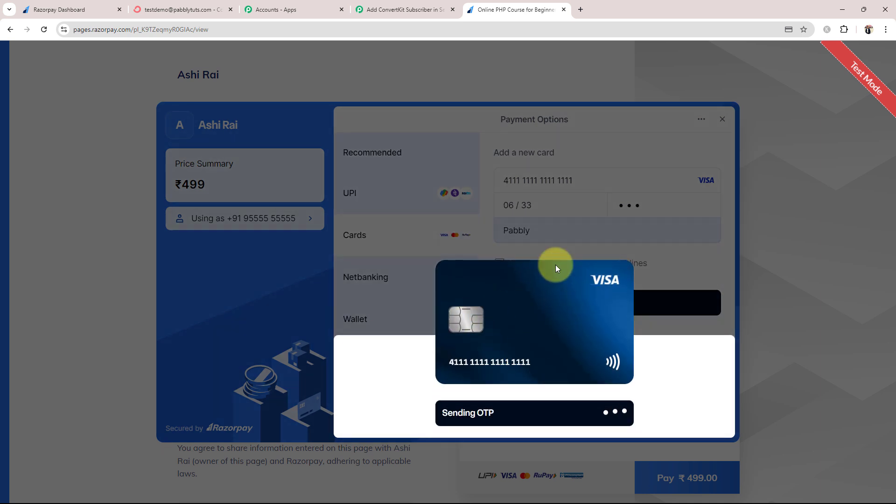
click(468, 346)
text(11111111)
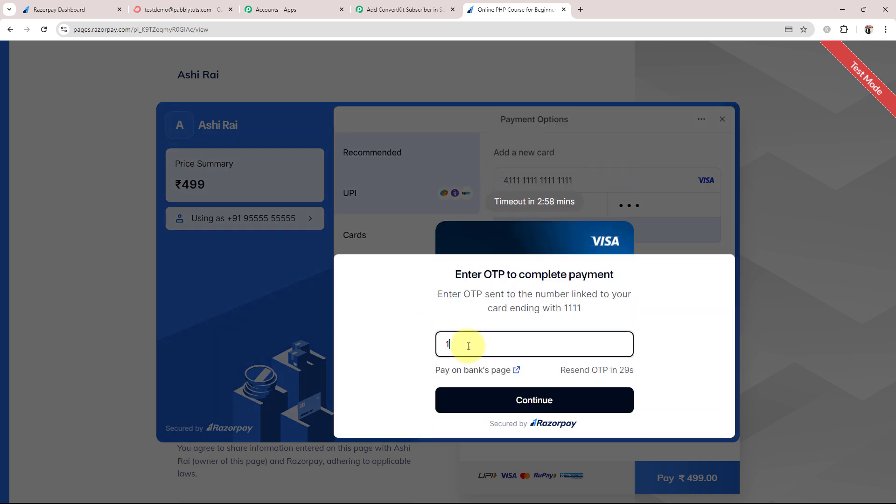
click(480, 411)
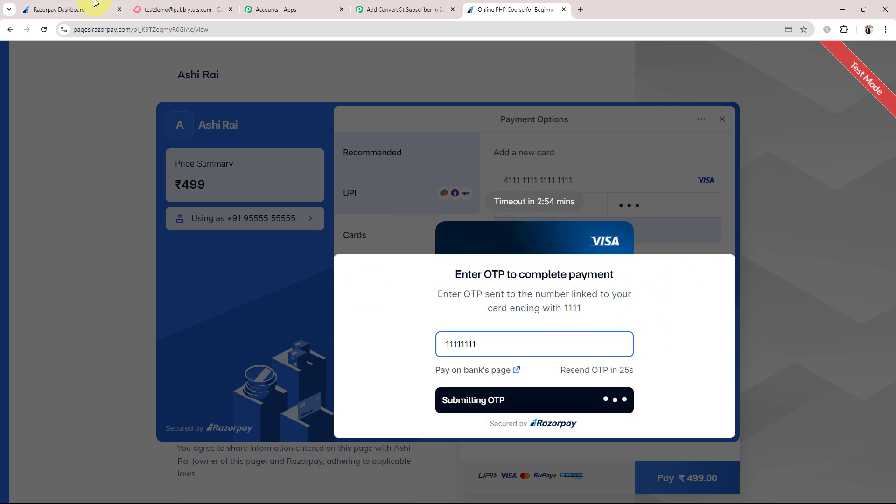
click(151, 10)
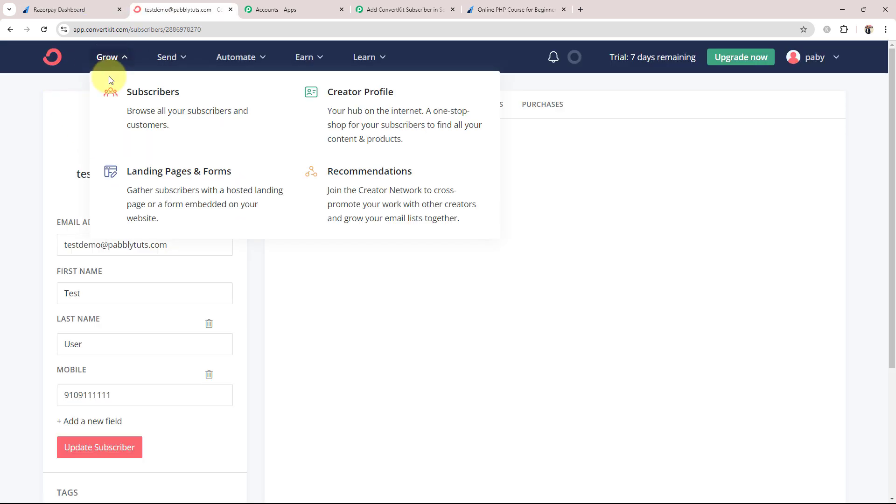
Open ConvertKit's subscribers list and check the Razorpay payment success page
click(112, 90)
click(483, 5)
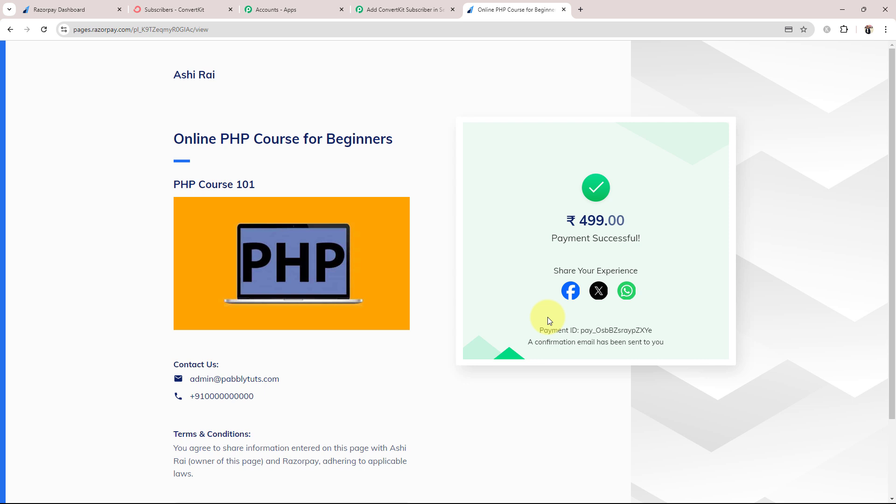
click(174, 9)
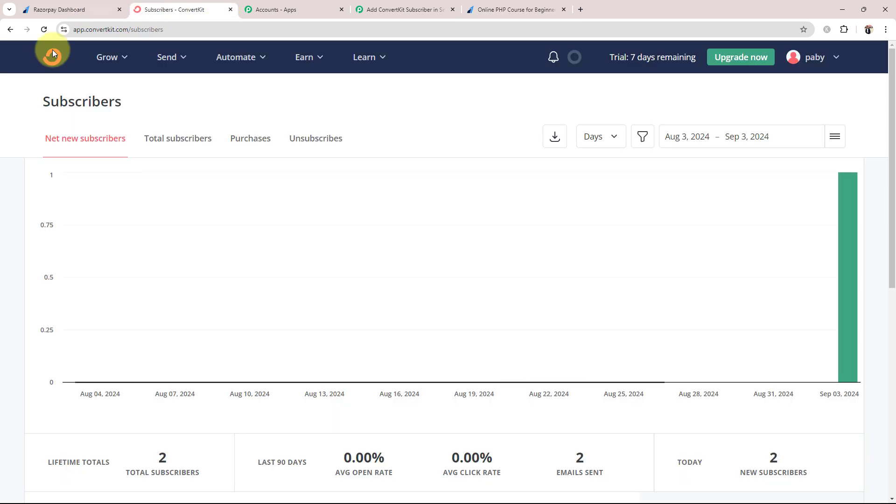
Open the second buyer's new subscriber record to verify its email, then close the payment tab
scroll(214, 222, down, 4)
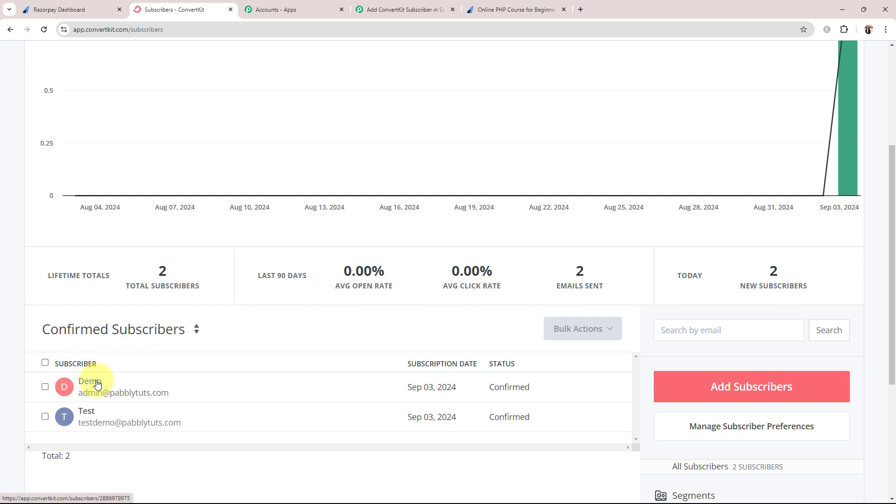
click(97, 384)
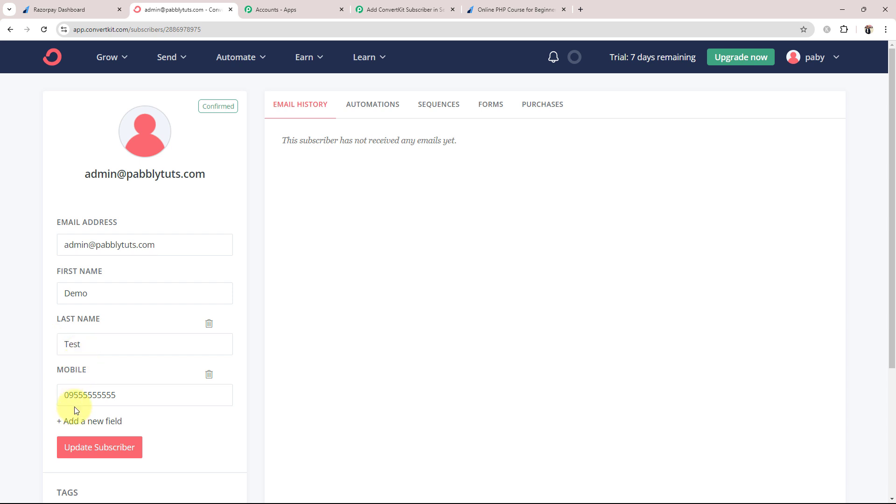
drag(61, 237, 152, 244)
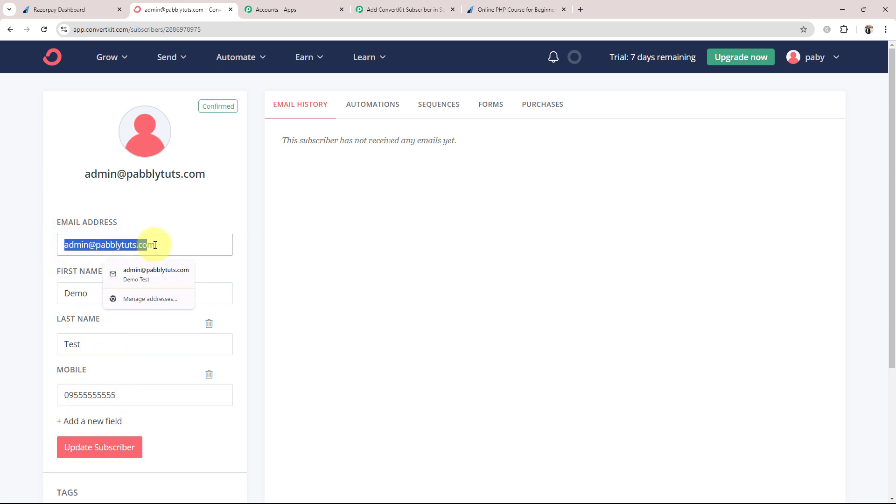
click(410, 282)
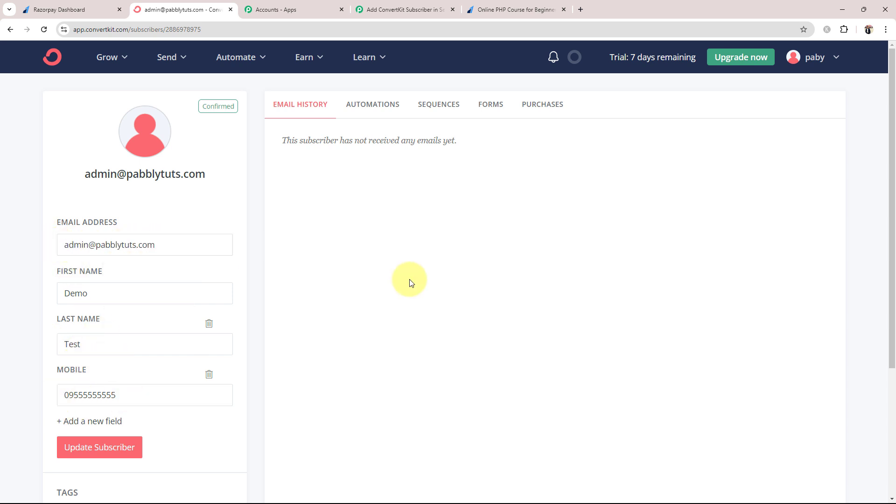
click(415, 8)
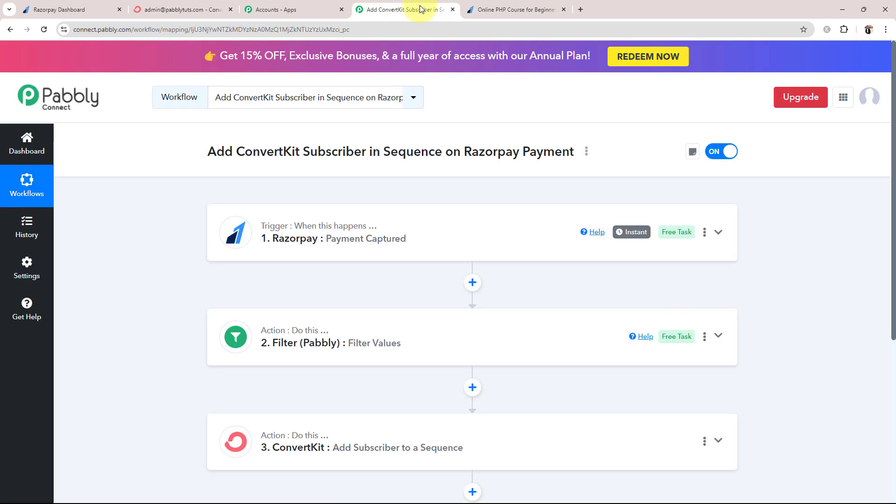
click(564, 10)
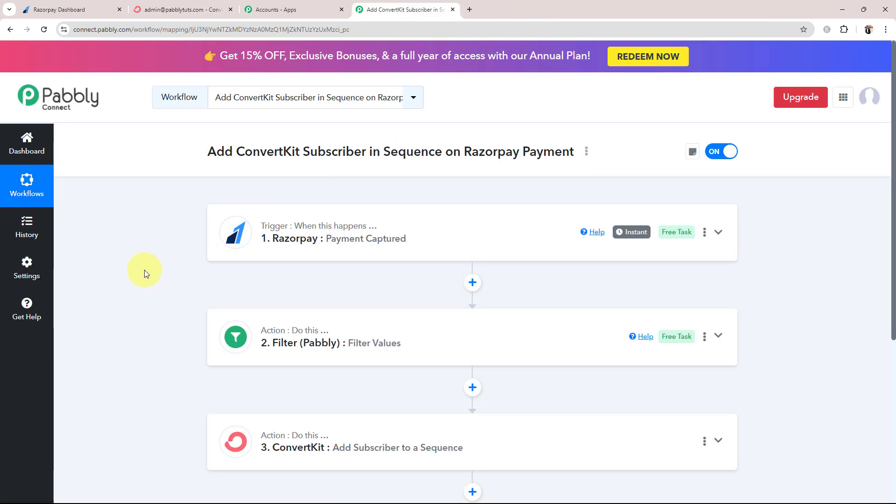